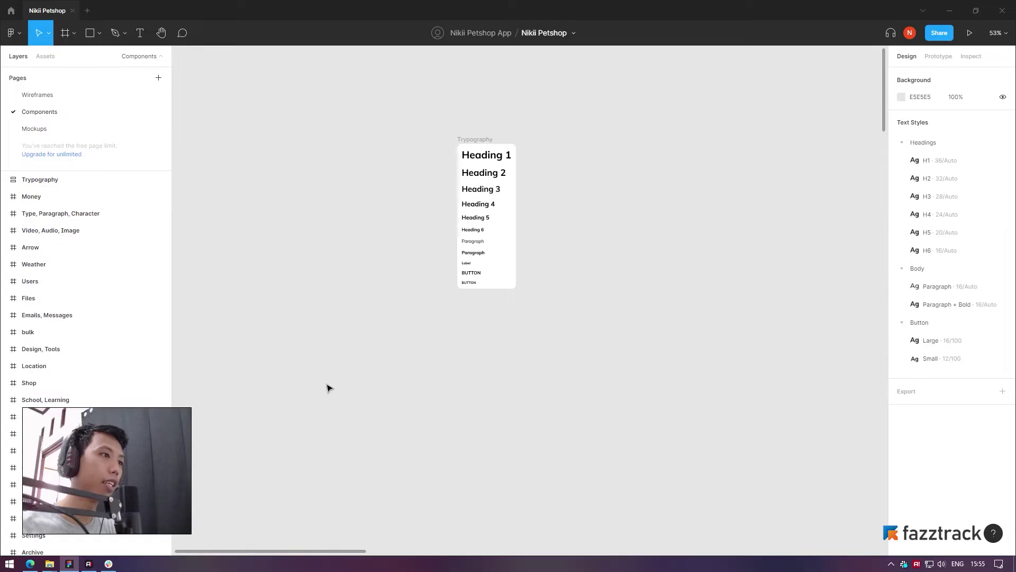
# Clear the Heading 1 selection and arm the Frame tool for drawing
pyautogui.click(476, 155)
pyautogui.click(390, 288)
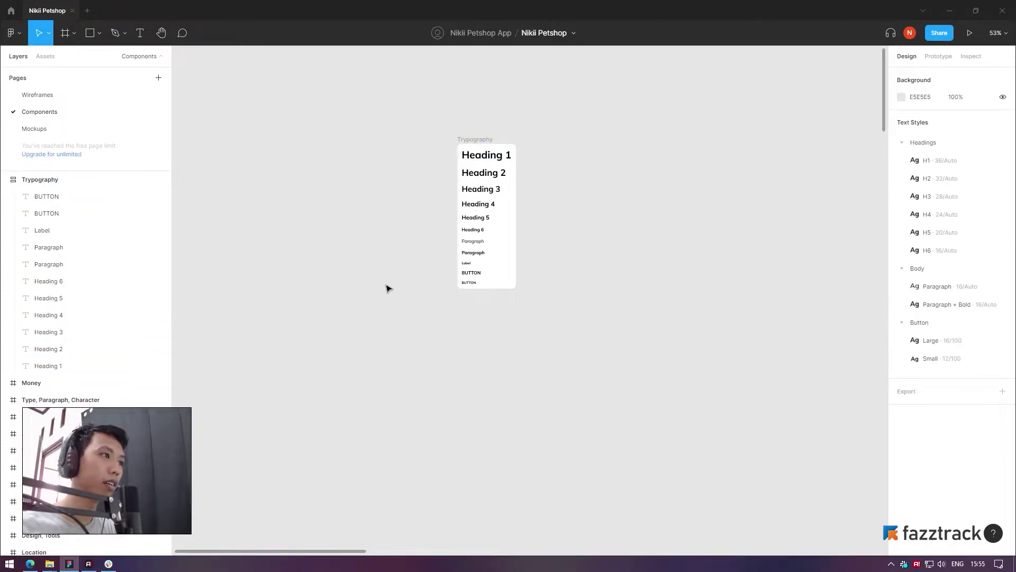
pyautogui.click(64, 33)
pyautogui.scroll(2, 304, 171)
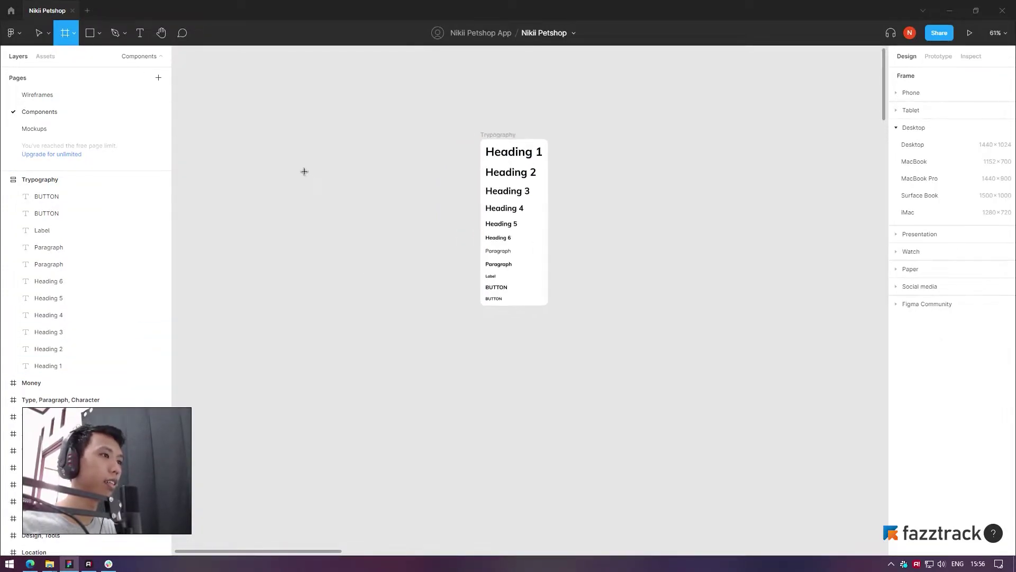
pyautogui.scroll(-1, 688, 150)
pyautogui.click(90, 33)
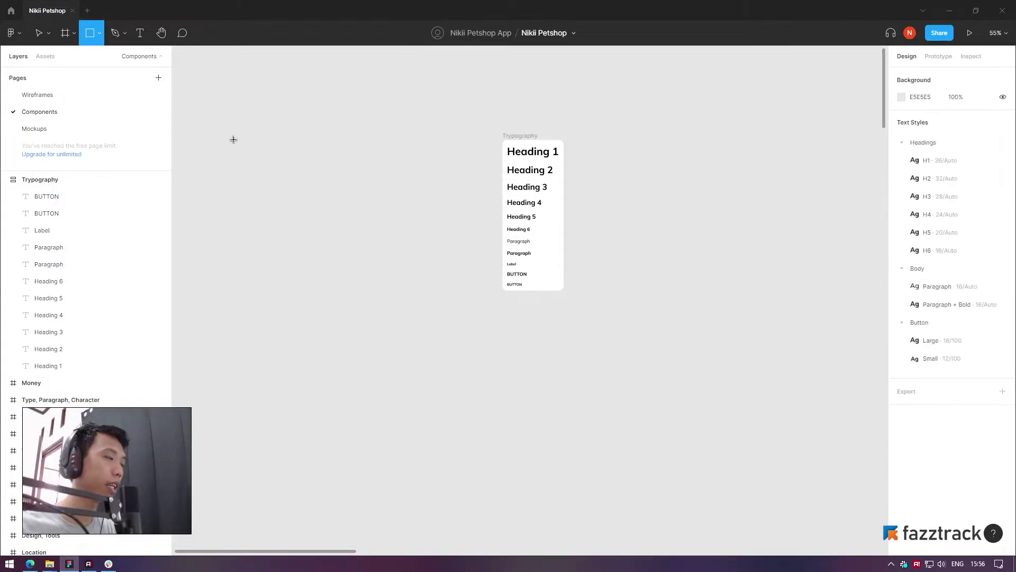
pyautogui.click(64, 33)
pyautogui.scroll(1, 279, 159)
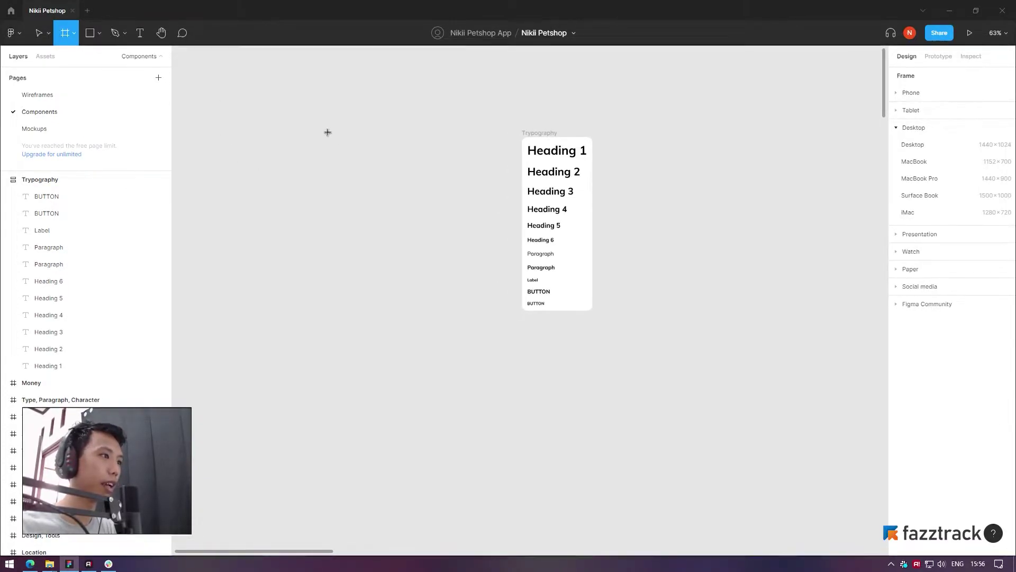
# Draw a 202×171 frame to the left of the Typography frame
pyautogui.moveTo(325, 128)
pyautogui.mouseDown()
pyautogui.moveTo(411, 195)
pyautogui.moveTo(395, 187)
pyautogui.mouseUp()
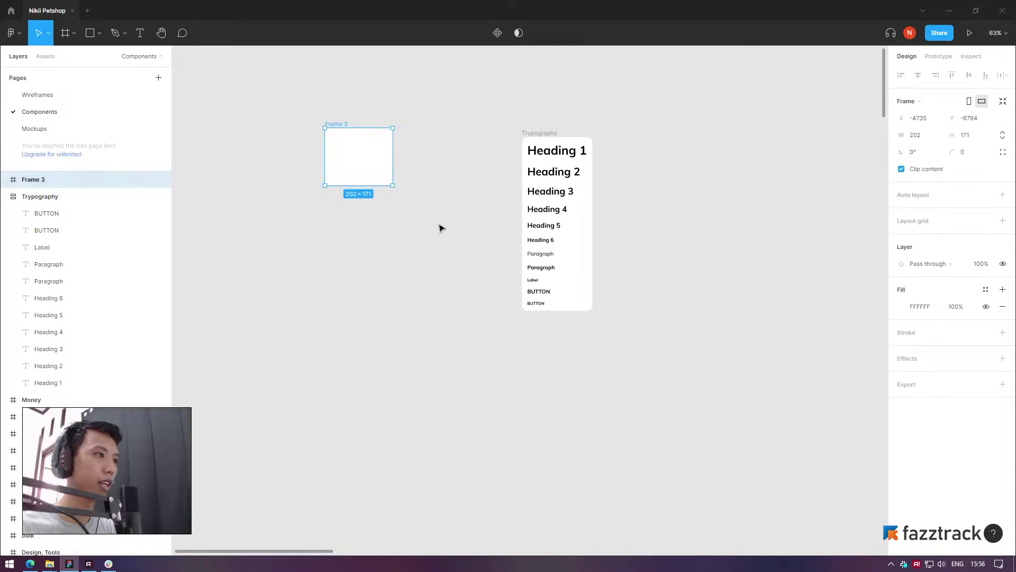
pyautogui.scroll(1, 344, 119)
pyautogui.scroll(2, 344, 119)
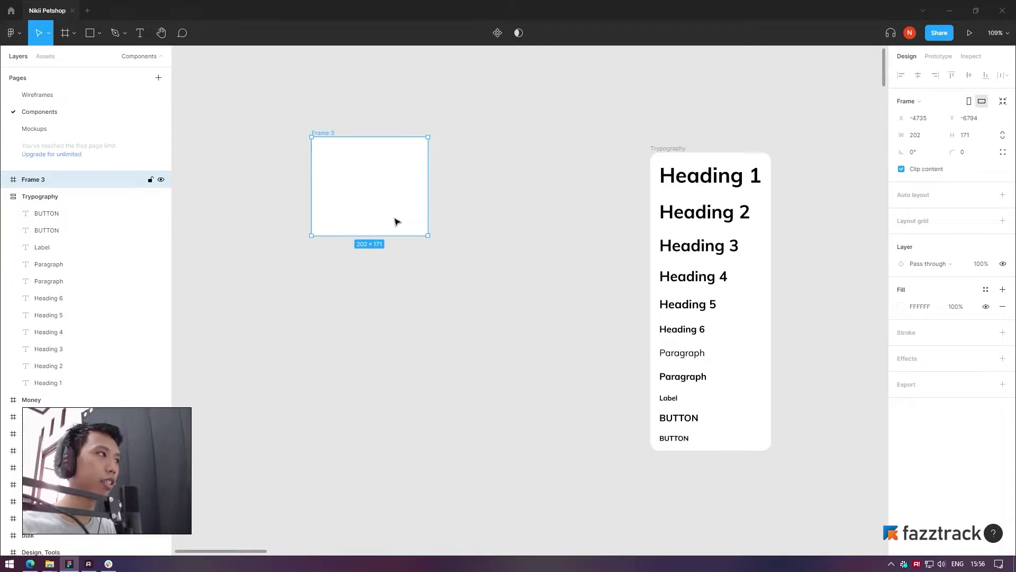
pyautogui.click(434, 128)
pyautogui.click(320, 133)
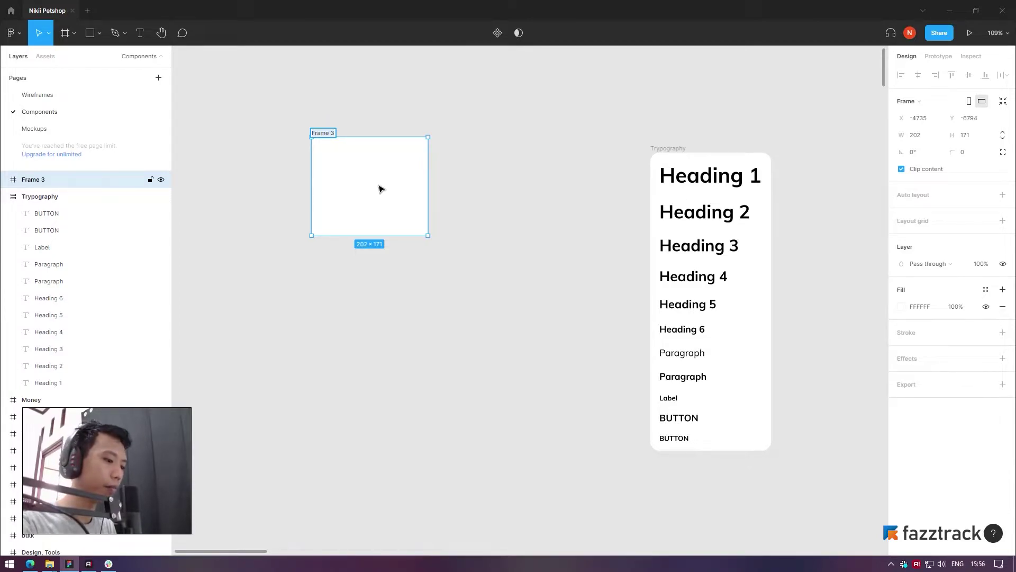
# Rename the new frame to 'Purple Gradient'
pyautogui.hotkey('ctrl', 'r')
pyautogui.write('Pur')
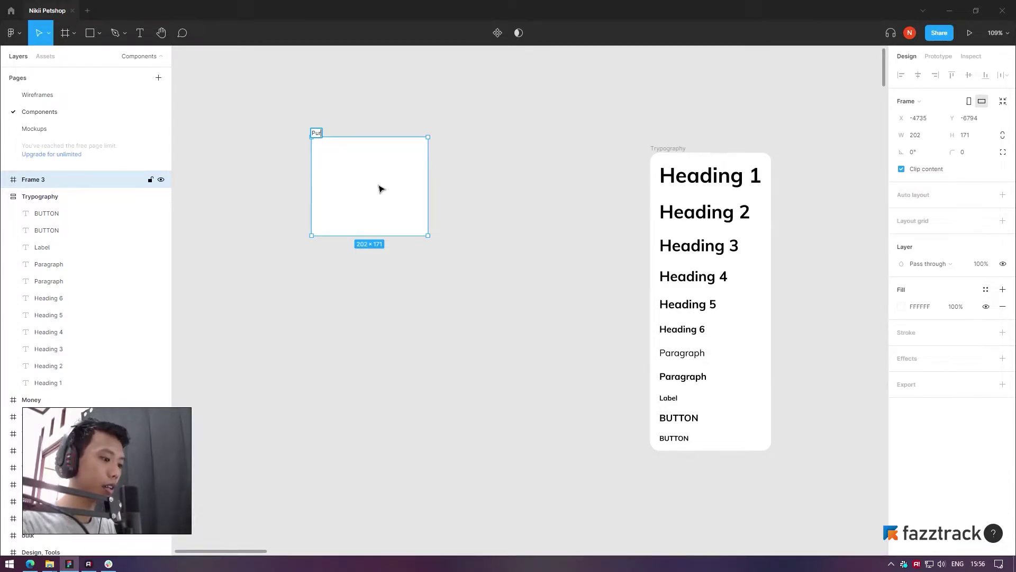
pyautogui.write('ple G')
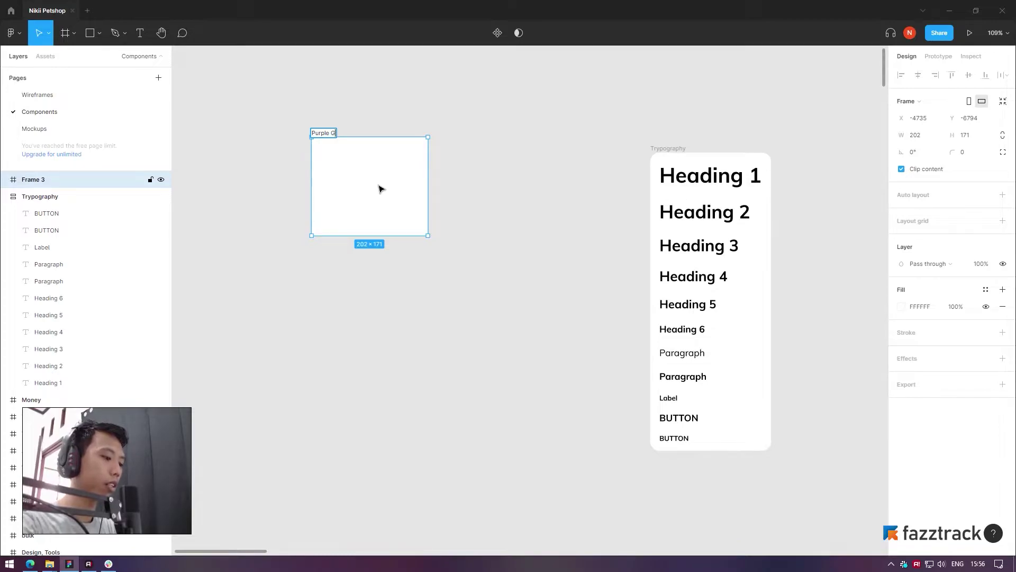
pyautogui.write('radient')
pyautogui.press('Return')
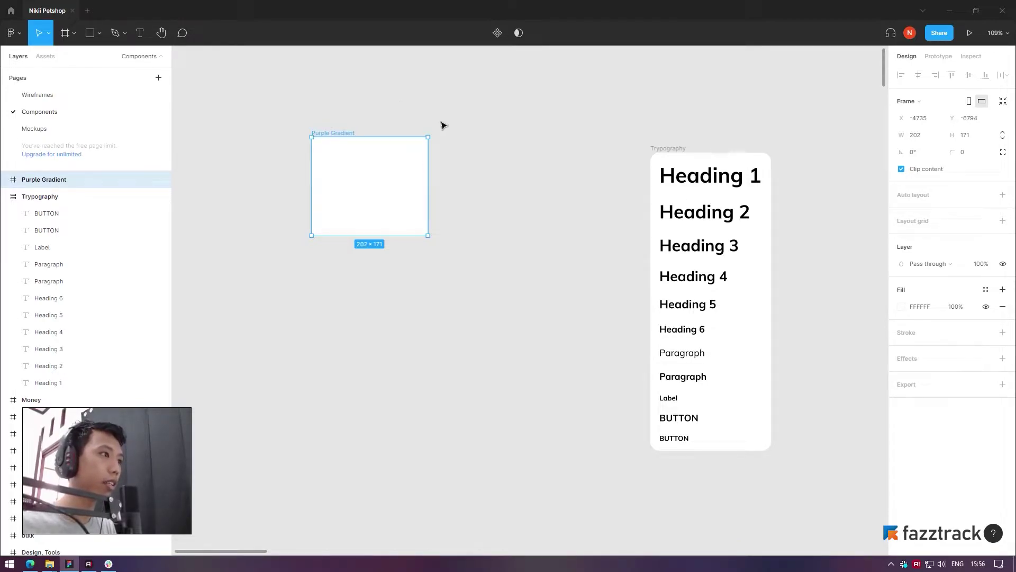
pyautogui.click(481, 166)
pyautogui.scroll(2, 482, 166)
pyautogui.click(320, 135)
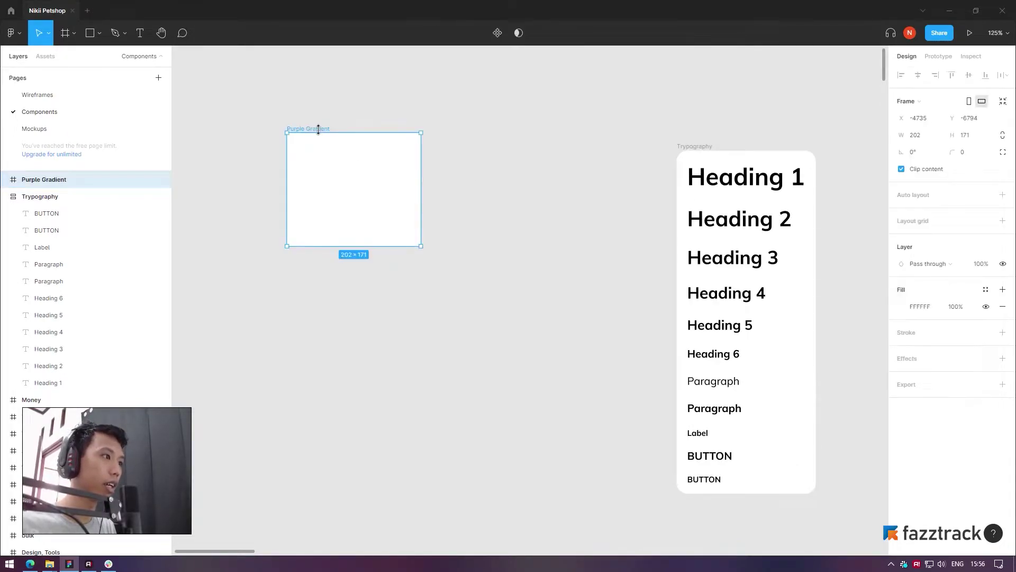
pyautogui.scroll(-5, 557, 175)
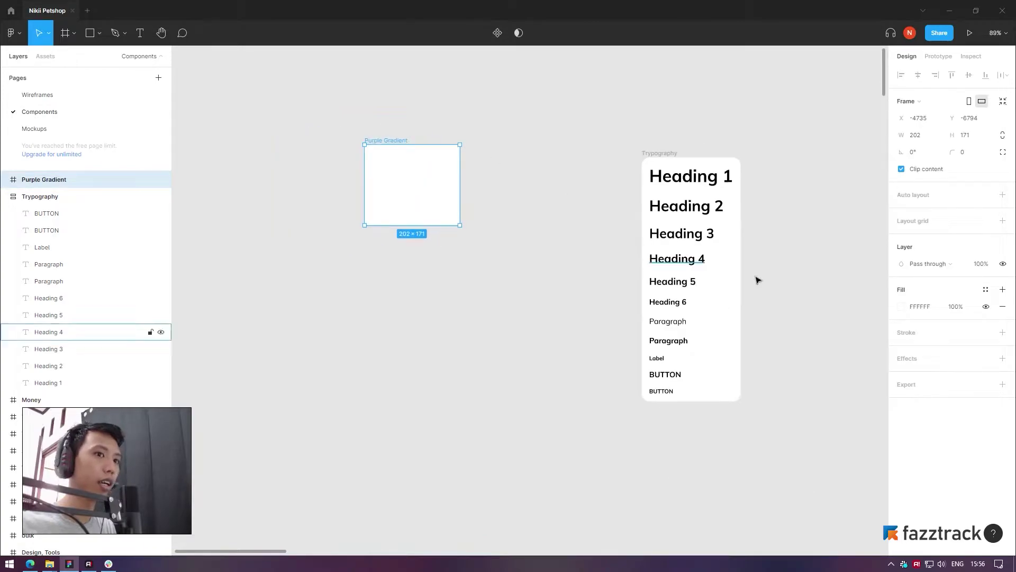
# Change the frame's fill to a linear gradient with hex start colour 8F72EB
pyautogui.click(906, 308)
pyautogui.click(781, 279)
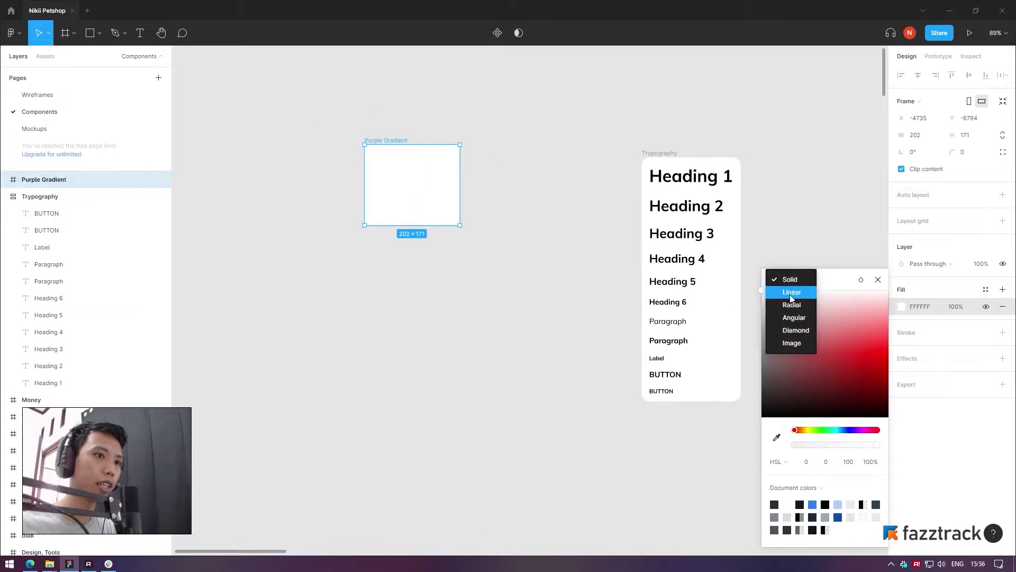
pyautogui.click(791, 294)
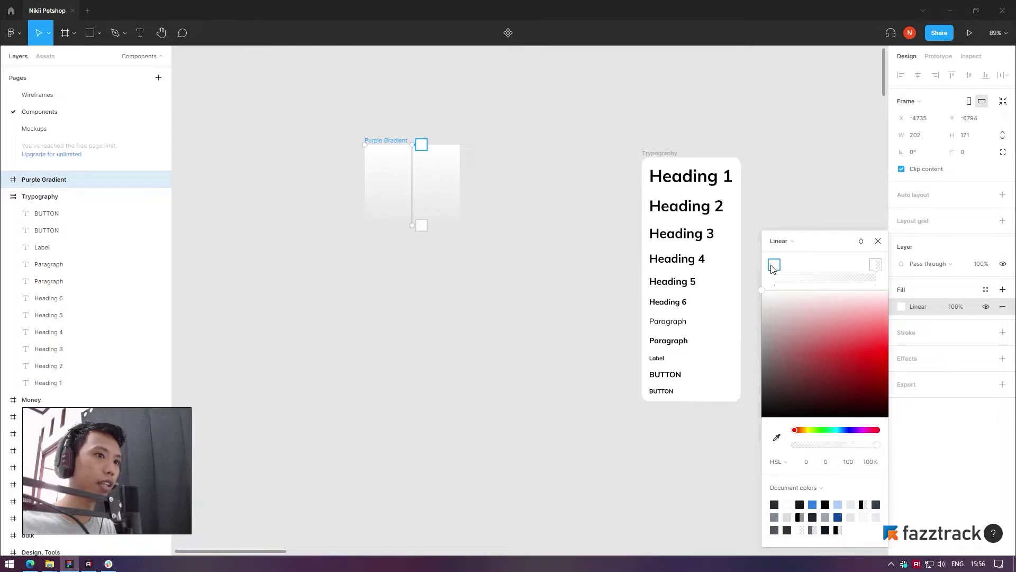
pyautogui.click(777, 461)
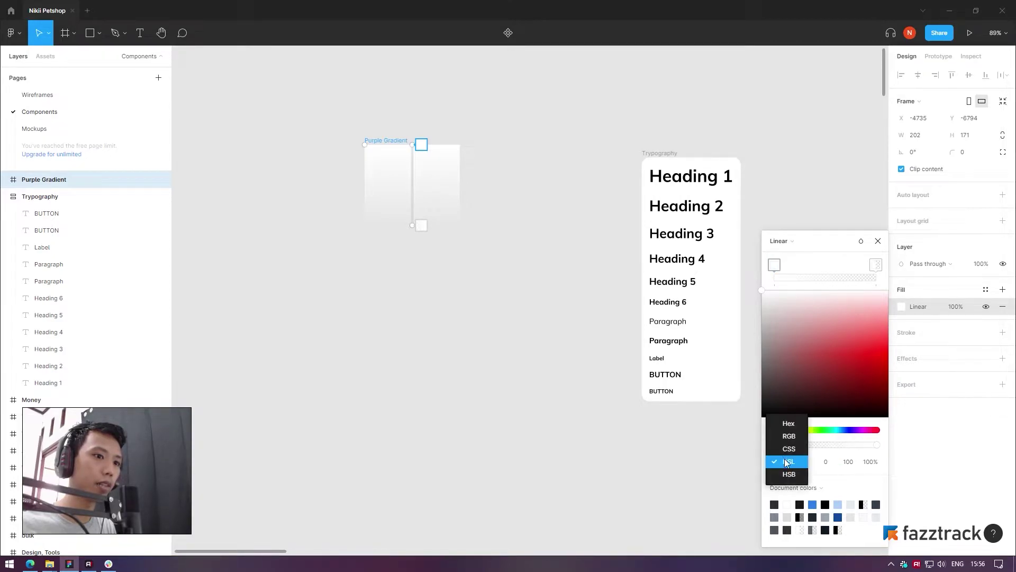
pyautogui.click(787, 424)
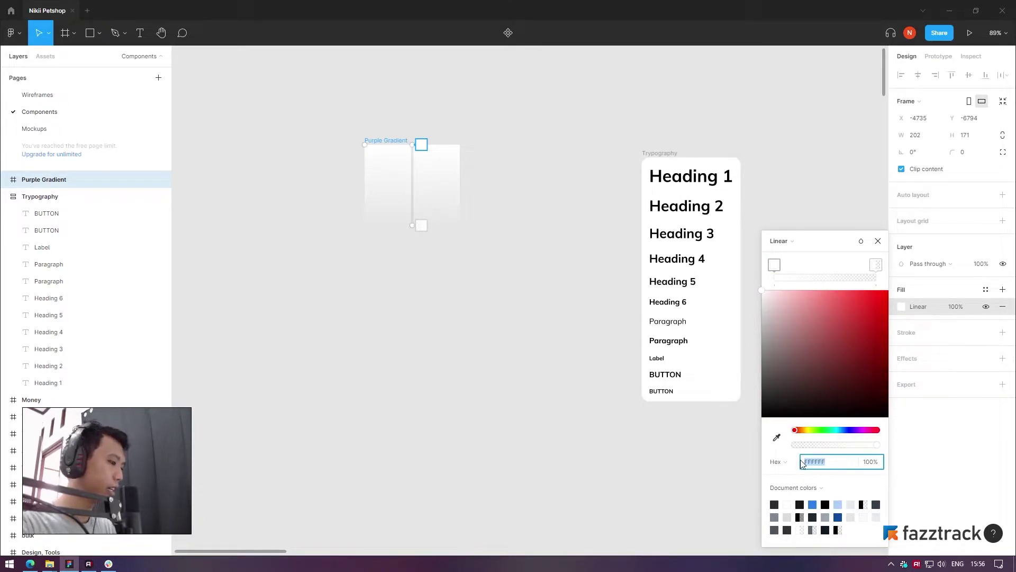
pyautogui.write('8F')
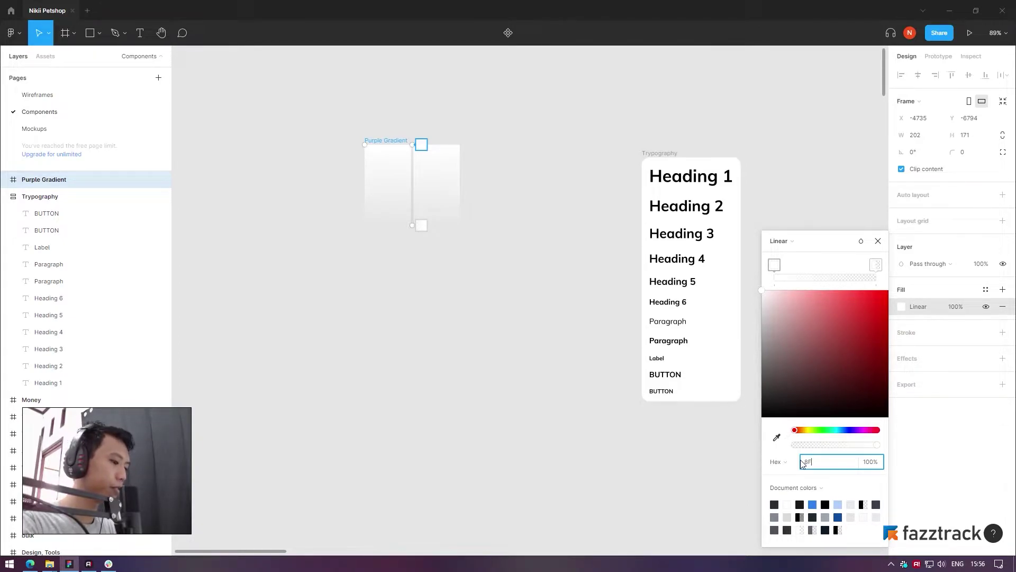
pyautogui.write('72EB')
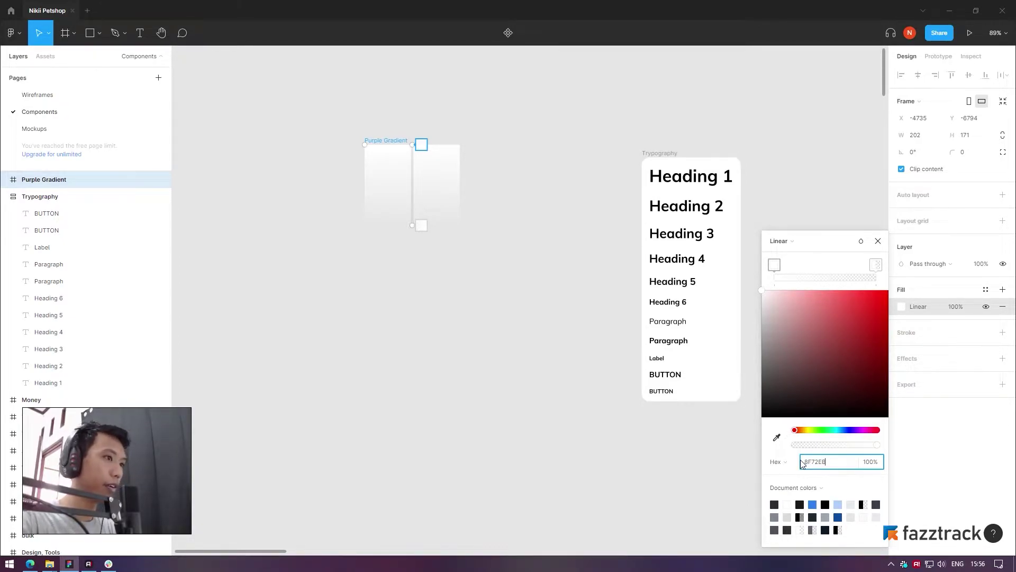
pyautogui.press('Return')
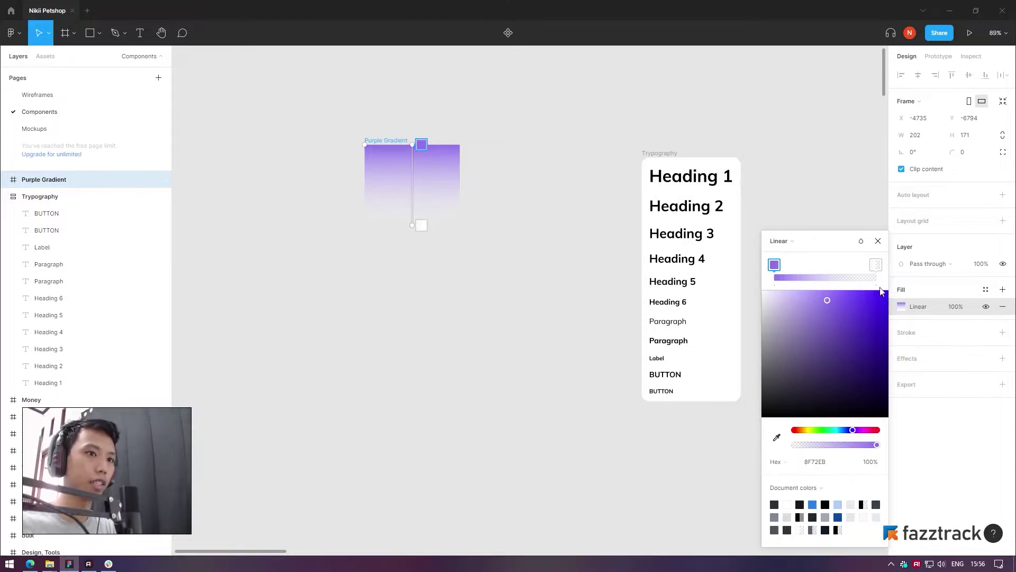
# Set the gradient's end stop to 7747FD at 100% opacity
pyautogui.click(879, 265)
pyautogui.click(816, 462)
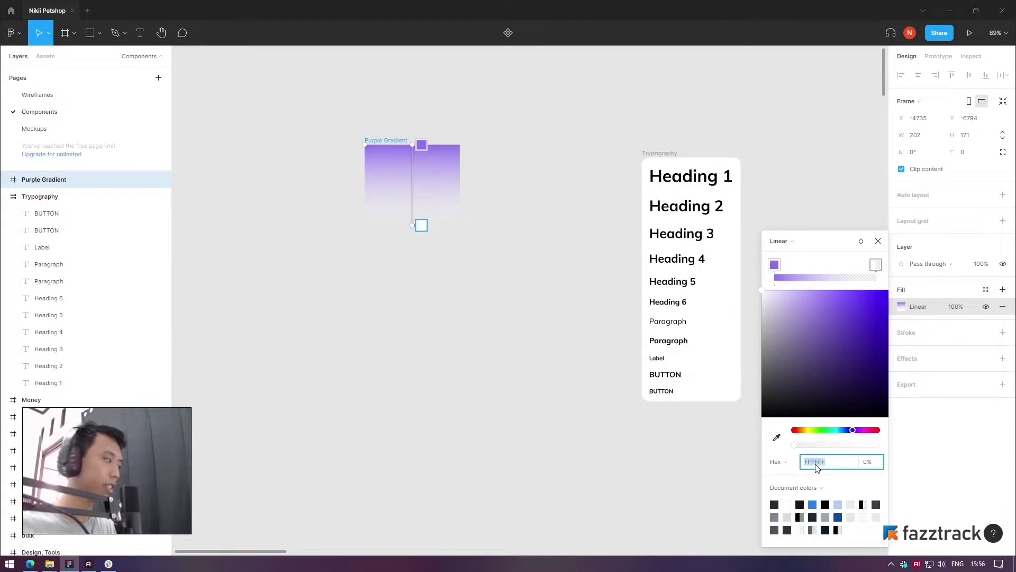
pyautogui.write('77')
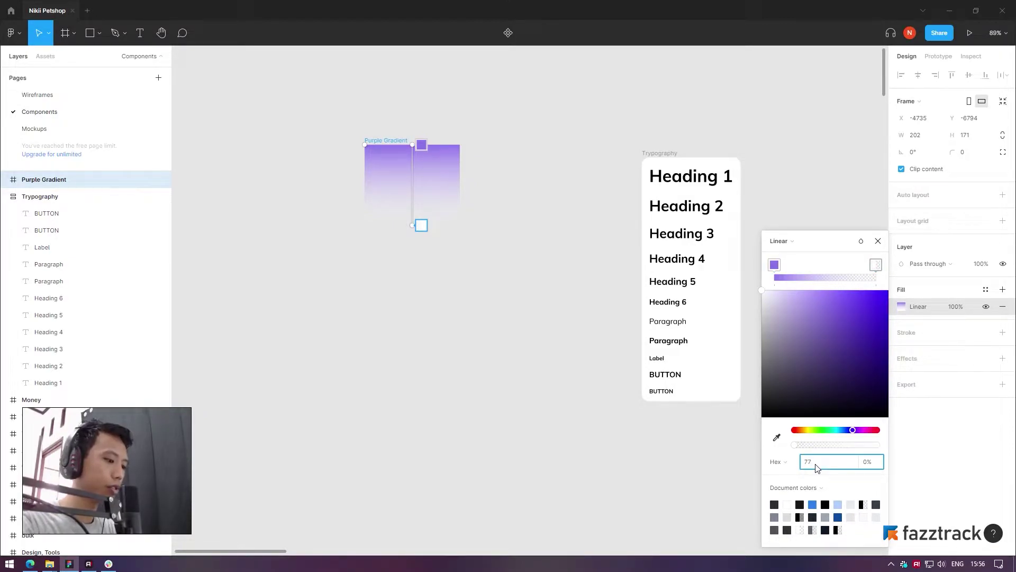
pyautogui.write('47FD')
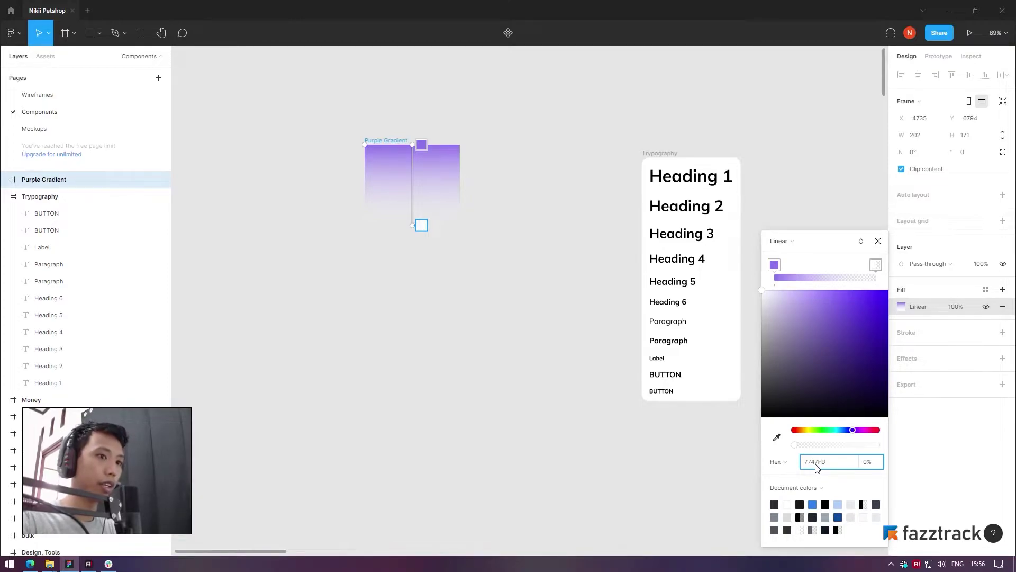
pyautogui.press('Return')
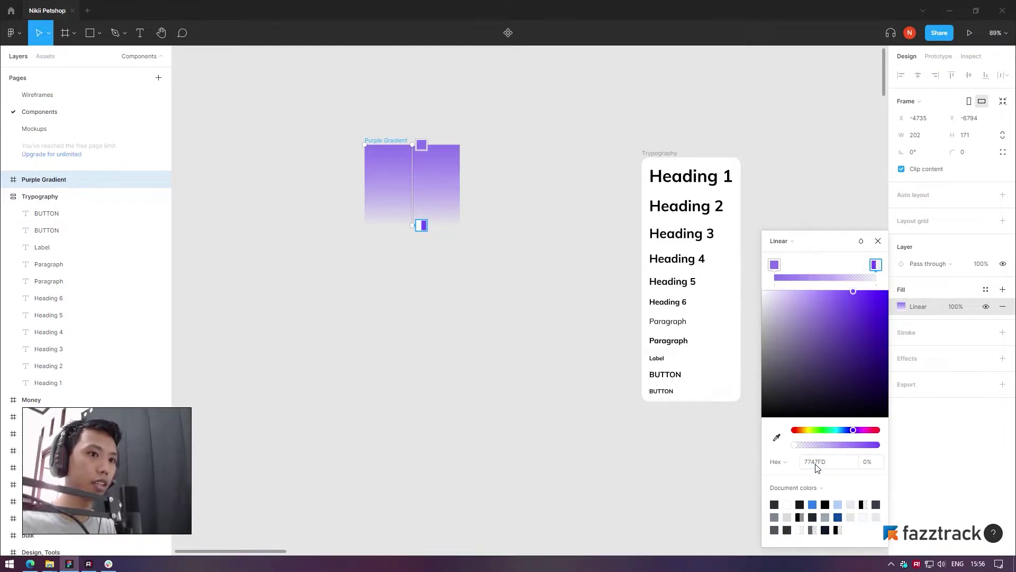
pyautogui.click(862, 466)
pyautogui.write('100')
pyautogui.press('Return')
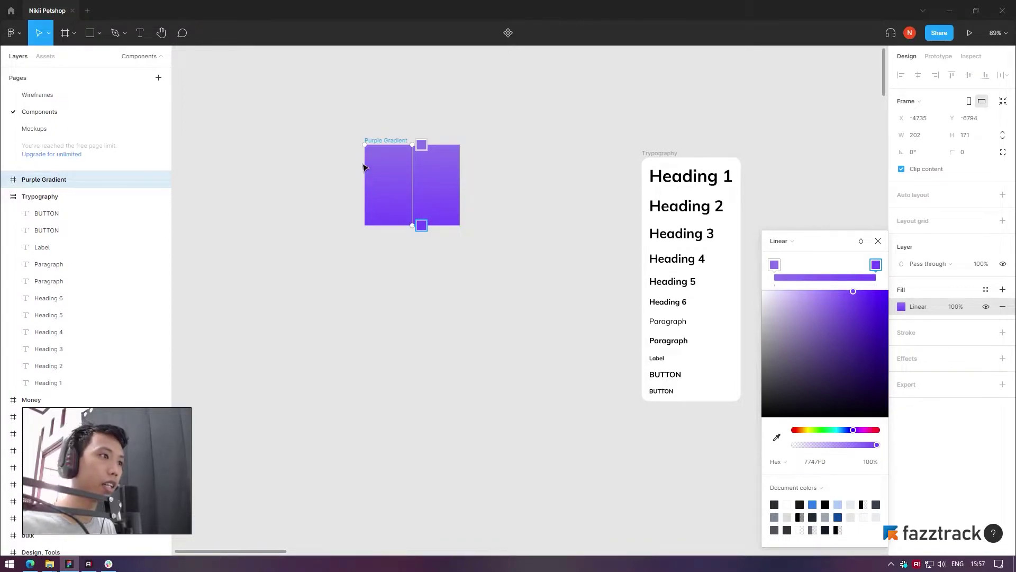
# Drag the gradient handles to run diagonally from top-left to bottom-right corner
pyautogui.moveTo(409, 144); pyautogui.dragTo(367, 142)
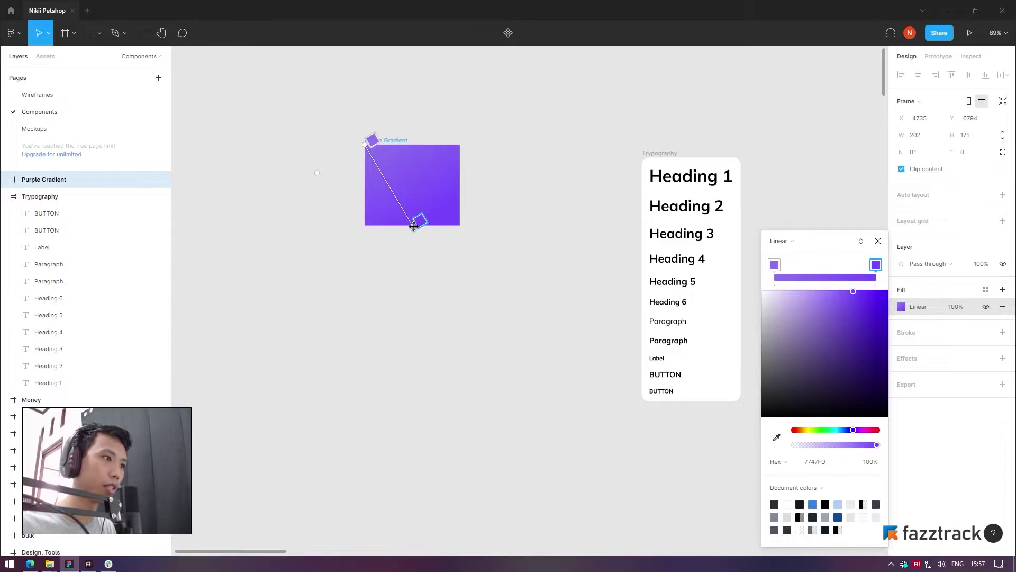
pyautogui.moveTo(410, 222); pyautogui.dragTo(459, 227)
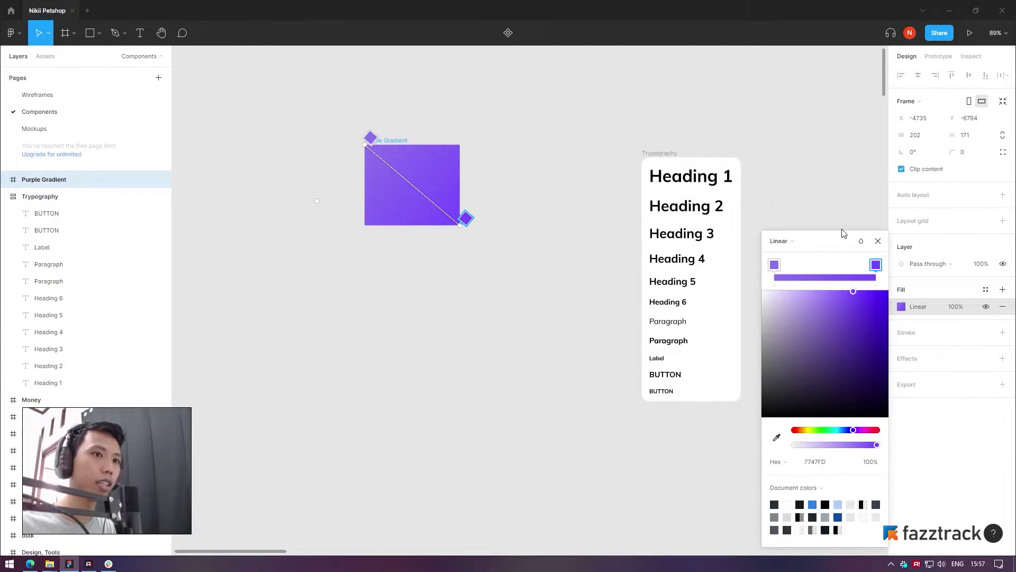
pyautogui.click(878, 241)
pyautogui.click(474, 92)
# Resize the Purple Gradient frame to 200×200
pyautogui.click(399, 140)
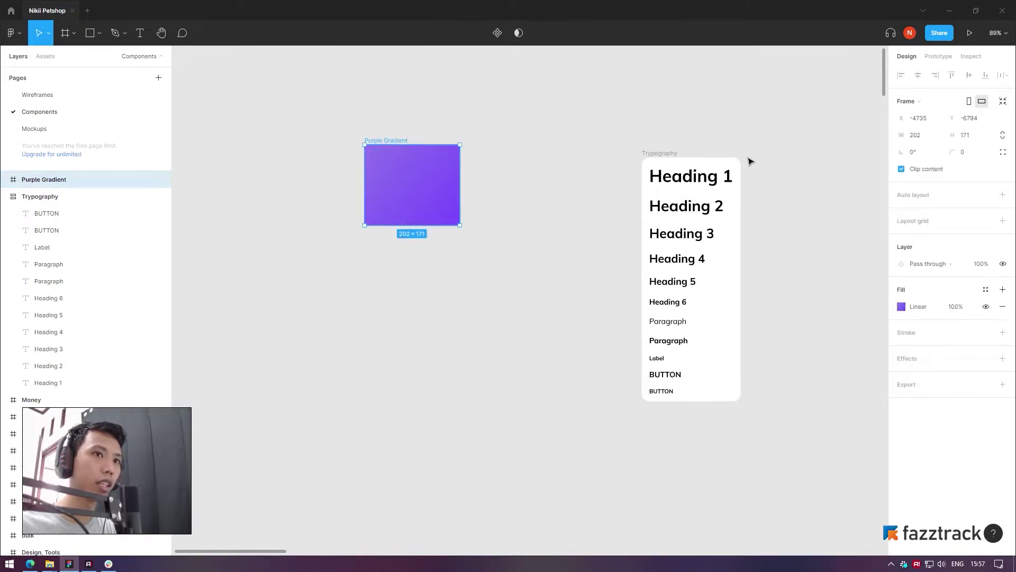
pyautogui.click(918, 136)
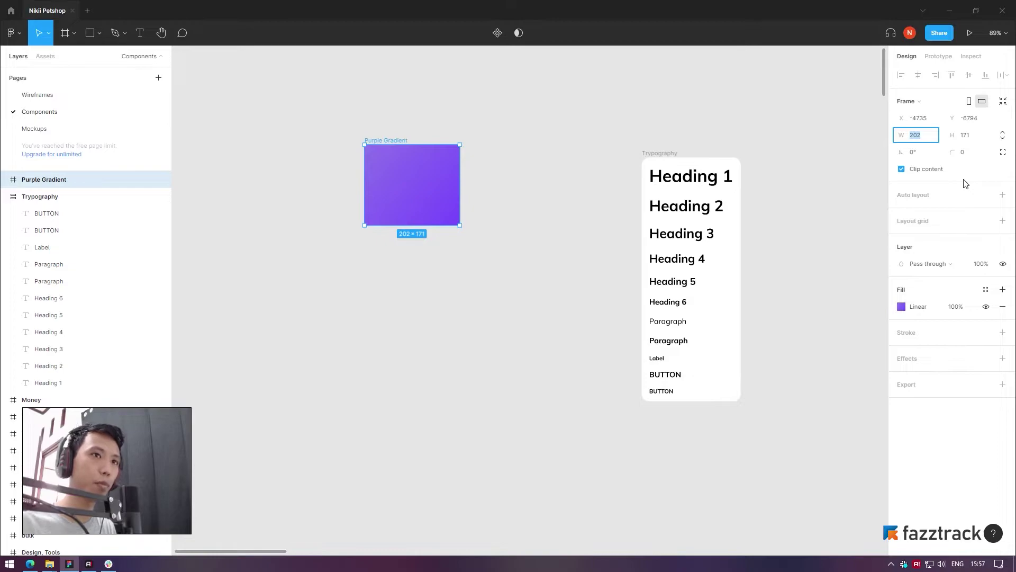
pyautogui.write('200')
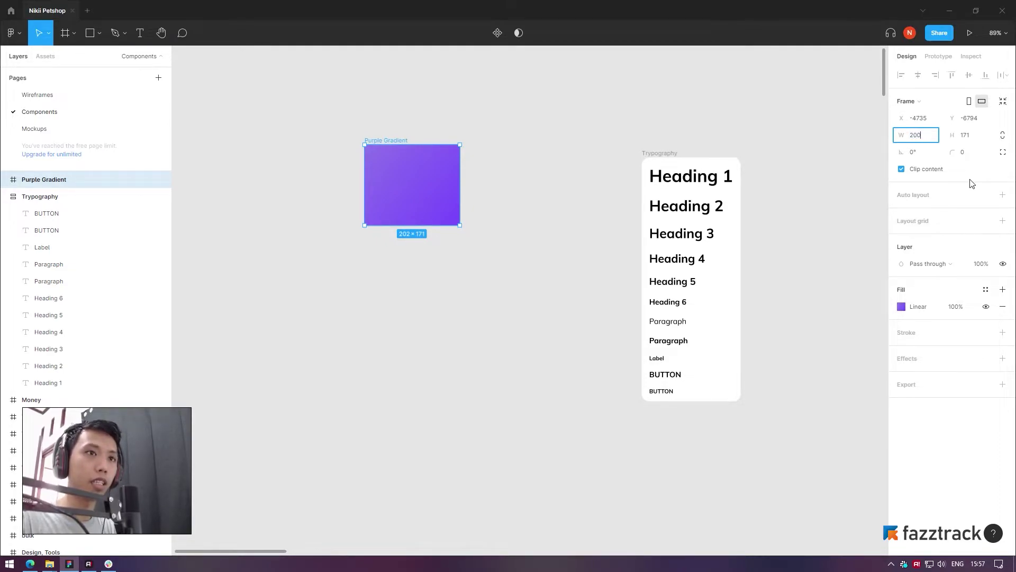
pyautogui.press('Tab')
pyautogui.write('200')
pyautogui.press('Return')
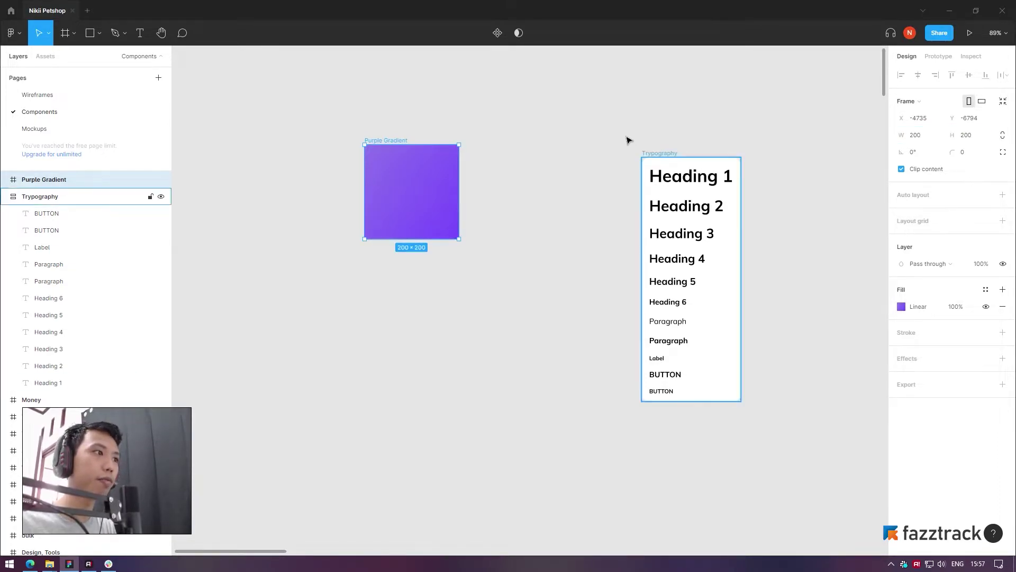
# Alt-drag a duplicate of the purple square to its right
pyautogui.click(354, 140)
pyautogui.scroll(-2, 355, 140)
pyautogui.scroll(2, 261, 160)
pyautogui.click(261, 160)
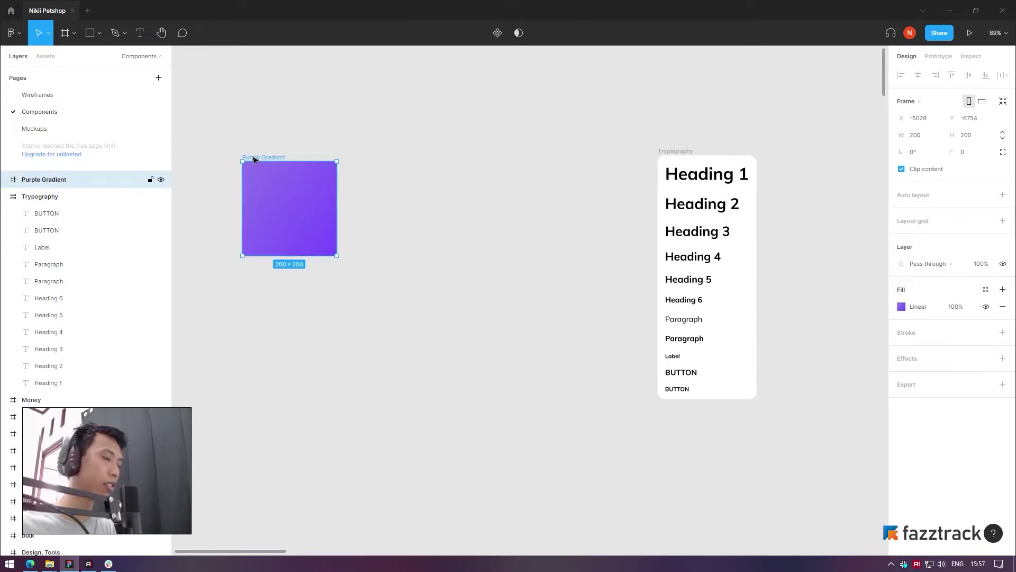
pyautogui.moveTo(261, 160)
pyautogui.mouseDown()
pyautogui.moveTo(428, 178)
pyautogui.moveTo(373, 173)
pyautogui.mouseUp()
pyautogui.press('Escape')
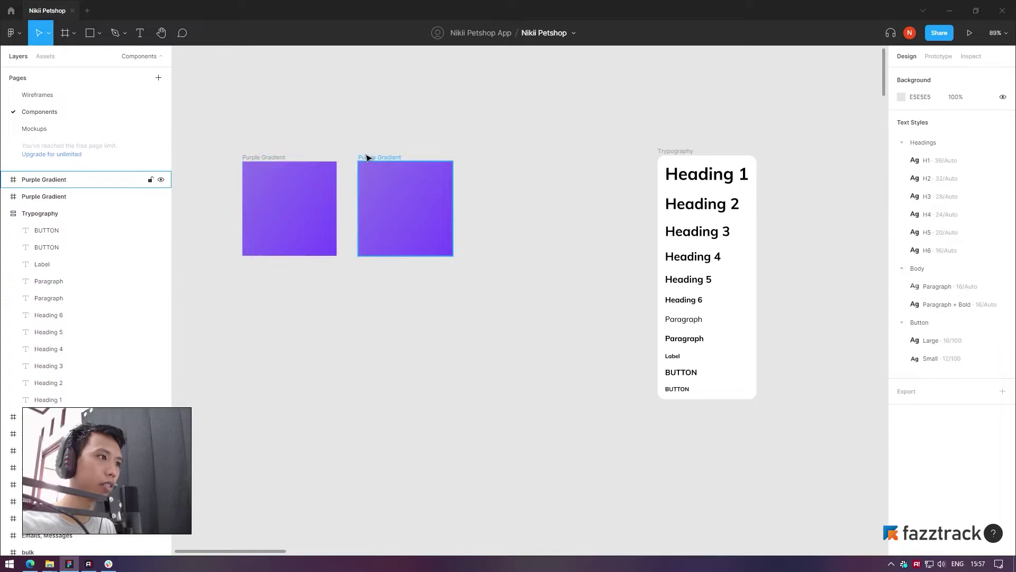
pyautogui.click(365, 159)
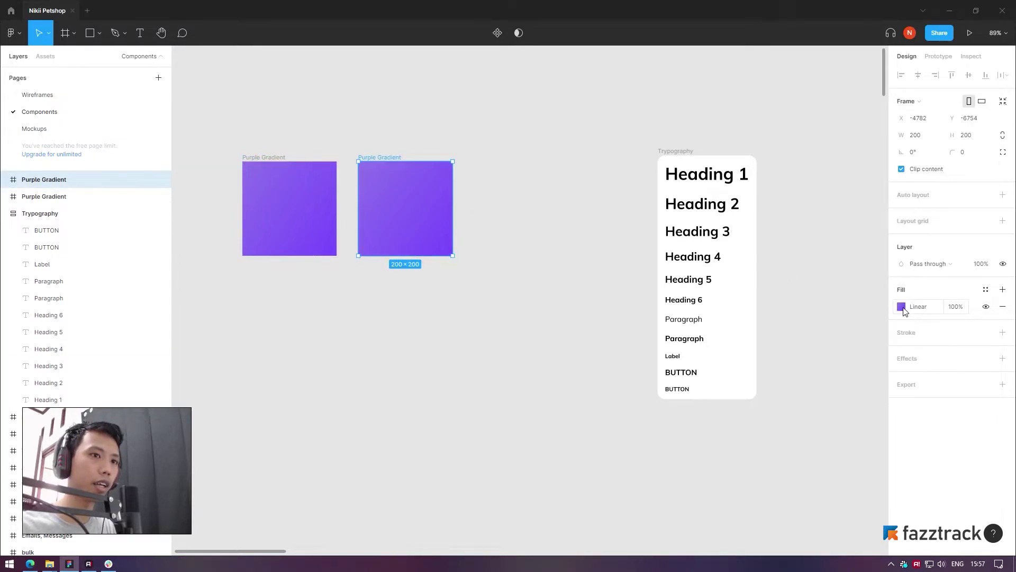
# Set the copy's gradient stops to B8E4FC at the start and 37CEE7 at the end
pyautogui.click(901, 308)
pyautogui.write('B8')
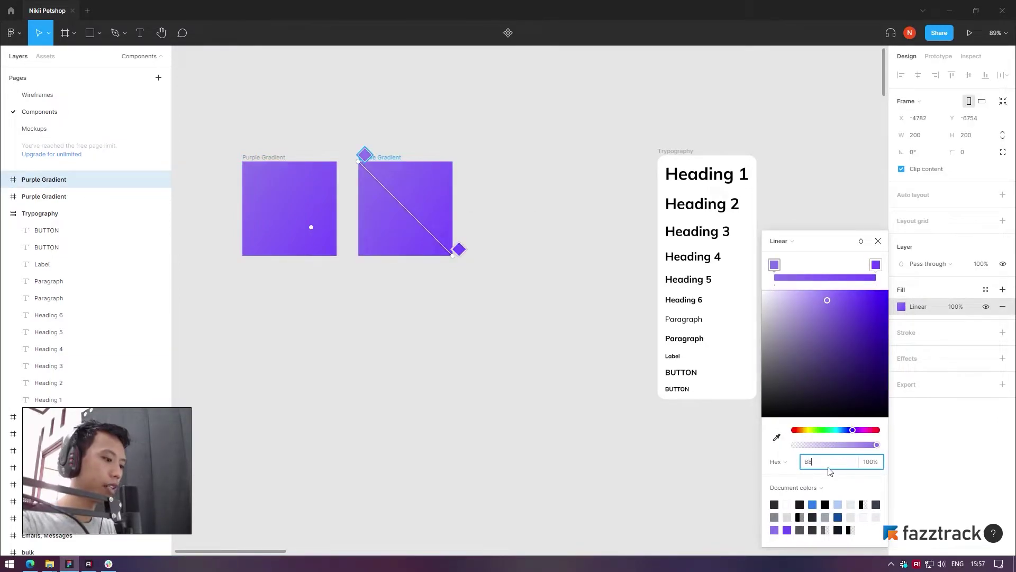
pyautogui.write('E4FC')
pyautogui.press('Return')
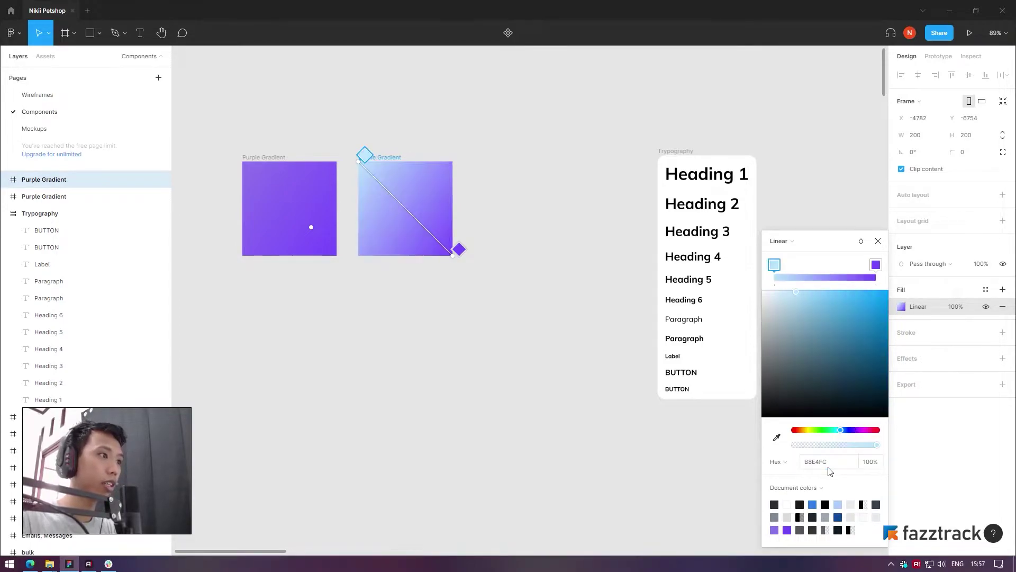
pyautogui.click(876, 264)
pyautogui.click(818, 461)
pyautogui.write('37C')
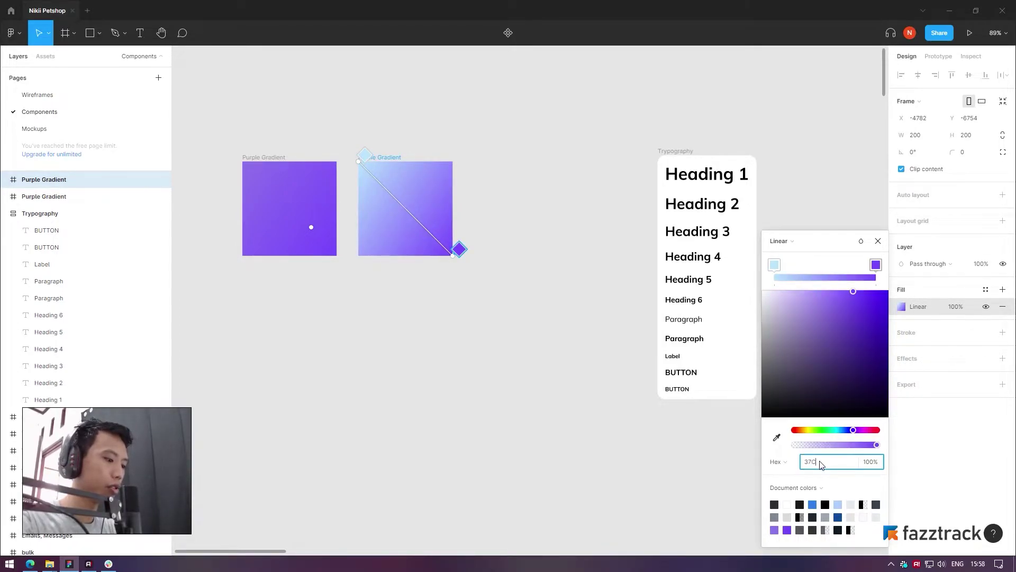
pyautogui.write('EF7')
pyautogui.press('Return')
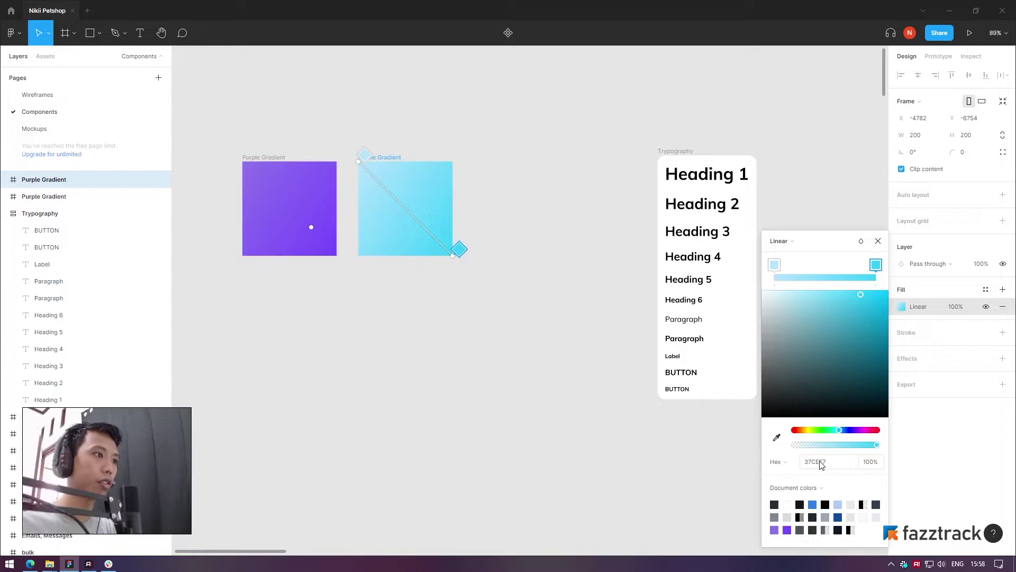
# Rename the cyan square BLUE and the purple square PURPLE
pyautogui.click(877, 242)
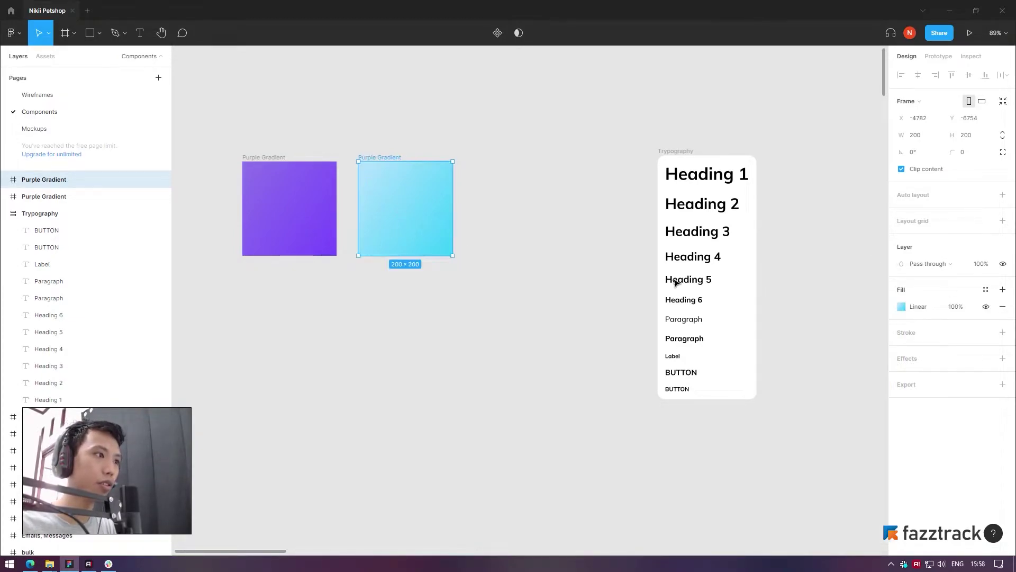
pyautogui.click(583, 245)
pyautogui.doubleClick(373, 158)
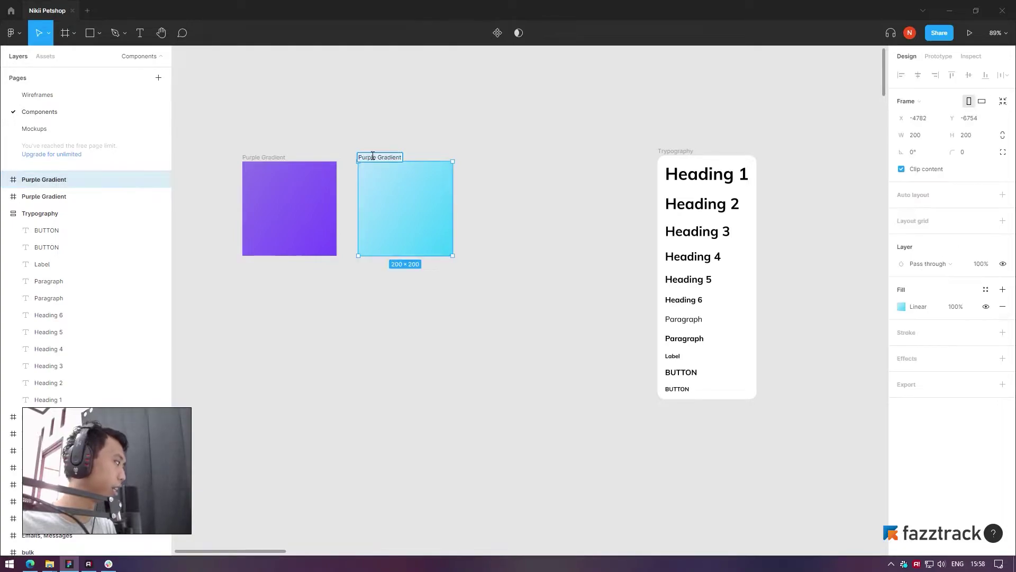
pyautogui.write('B')
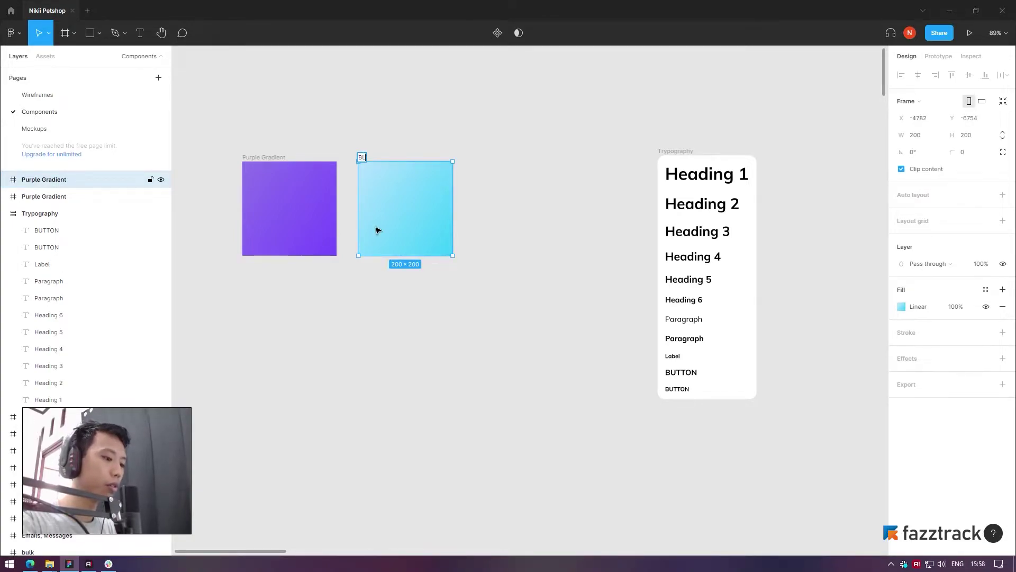
pyautogui.write('LUE')
pyautogui.press('Return')
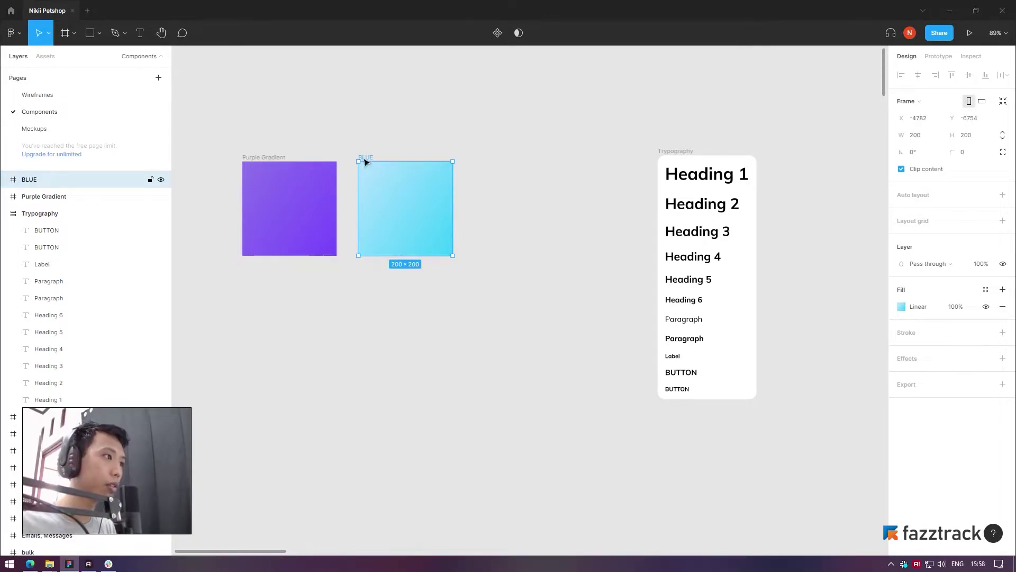
pyautogui.doubleClick(253, 155)
pyautogui.write('PUR')
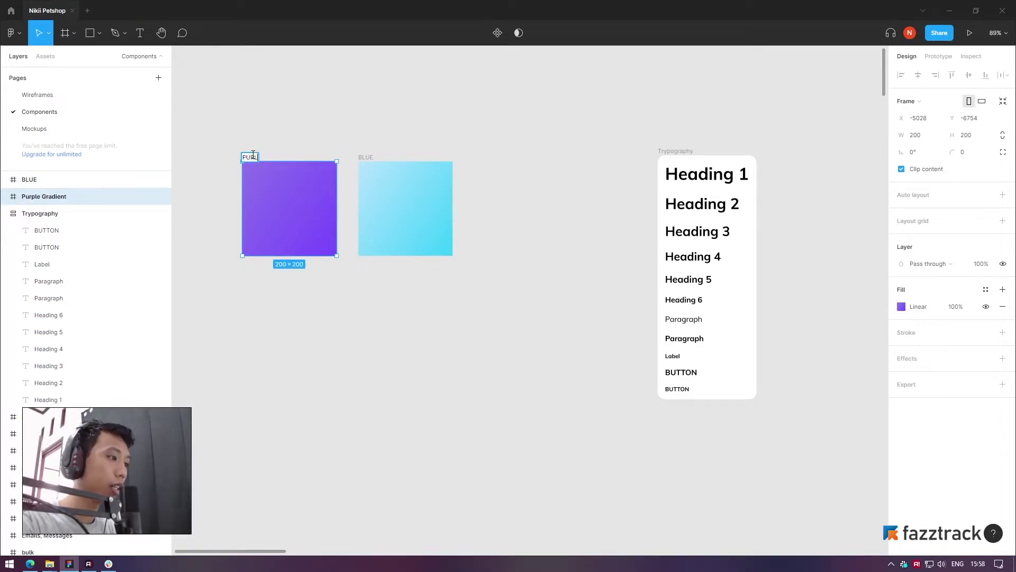
pyautogui.press('BackSpace')
pyautogui.write('RPLE')
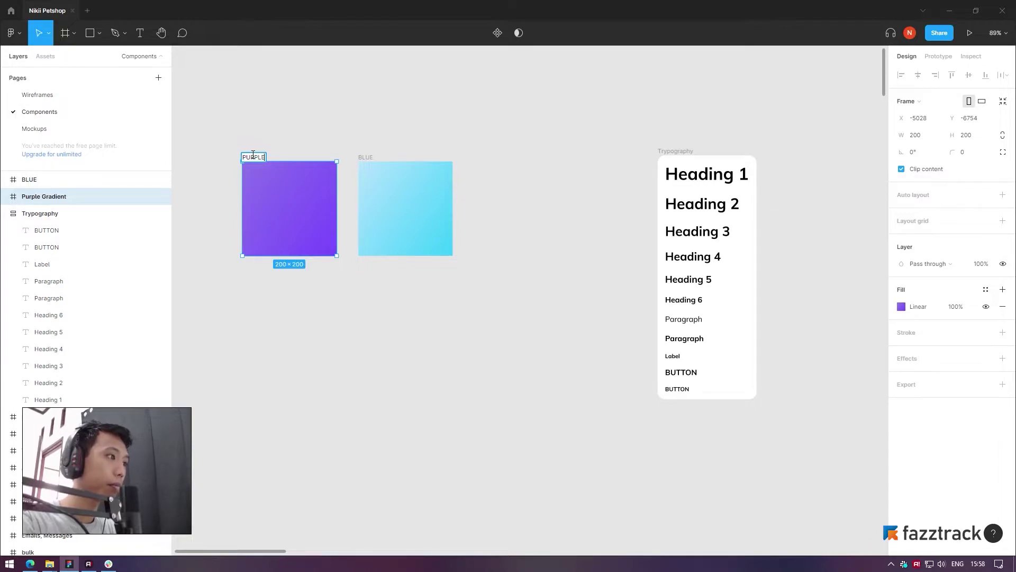
pyautogui.press('Return')
# Alt-drag a copy of BLUE to its right and open its fill settings
pyautogui.click(369, 158)
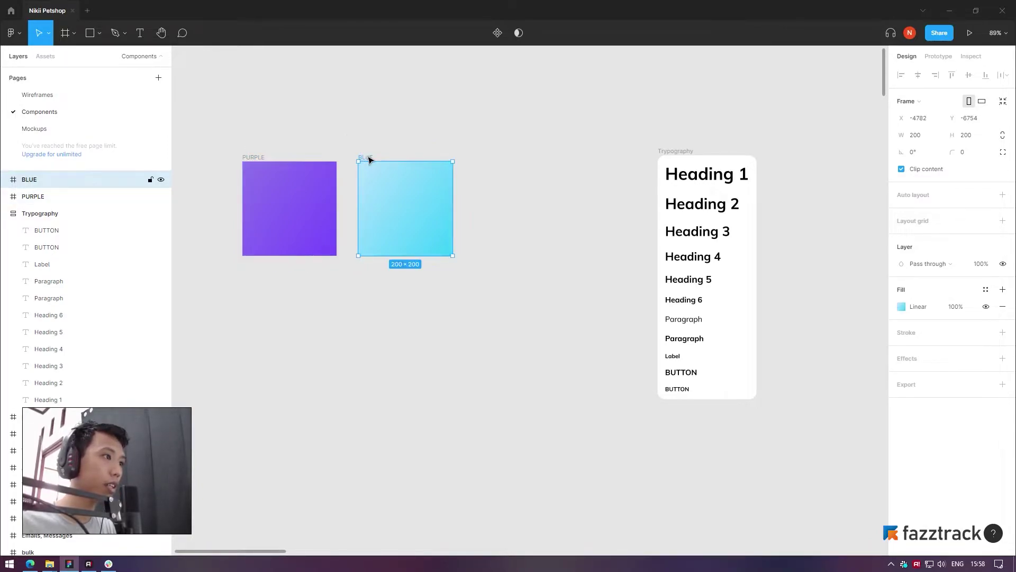
pyautogui.moveTo(370, 158); pyautogui.dragTo(485, 158)
pyautogui.click(901, 307)
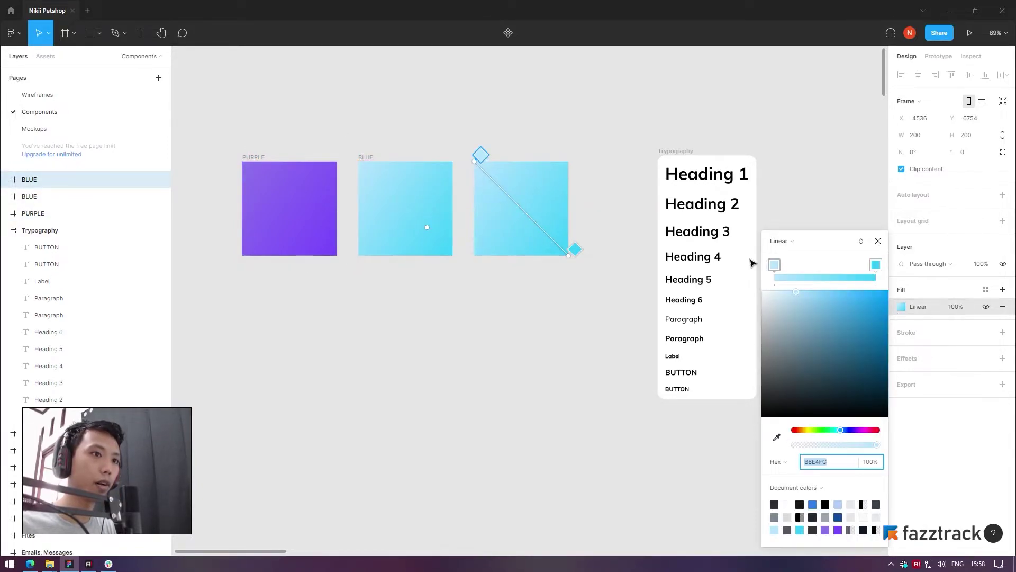
# Set the third square's gradient stops to FED450 and FF9826
pyautogui.click(774, 265)
pyautogui.click(825, 463)
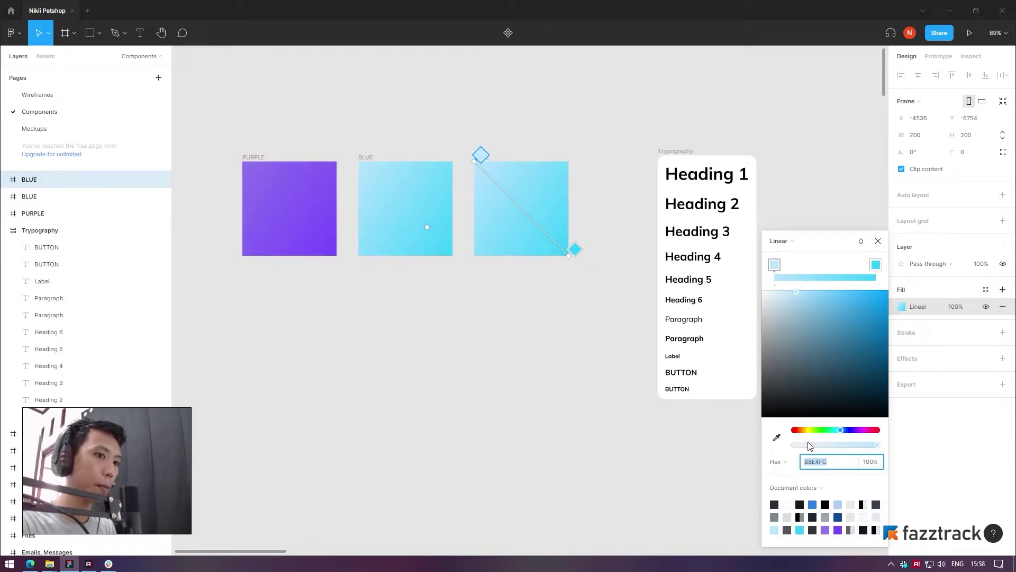
pyautogui.write('FED450')
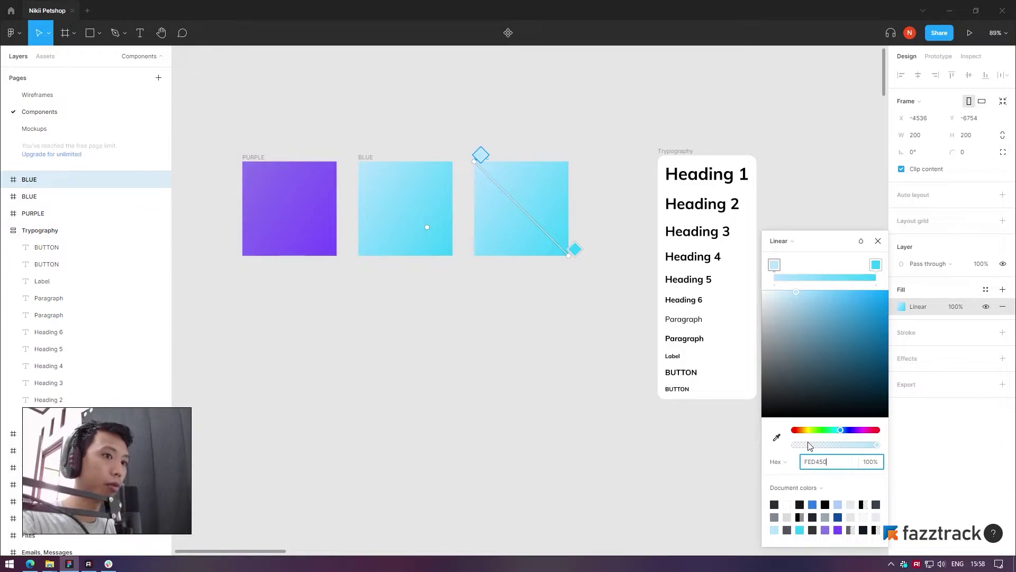
pyautogui.press('Tab')
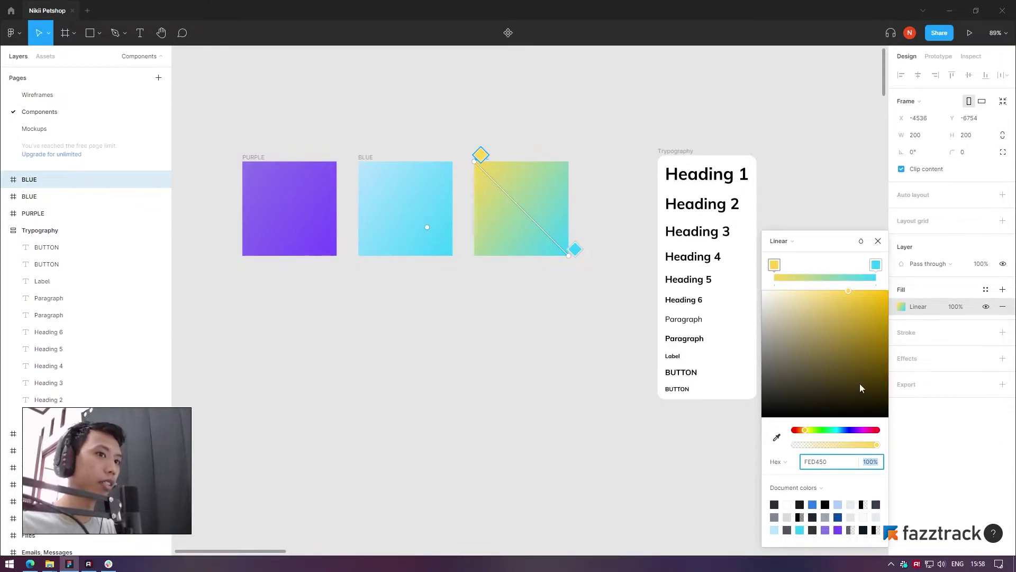
pyautogui.click(878, 264)
pyautogui.click(830, 461)
pyautogui.write('FF9826')
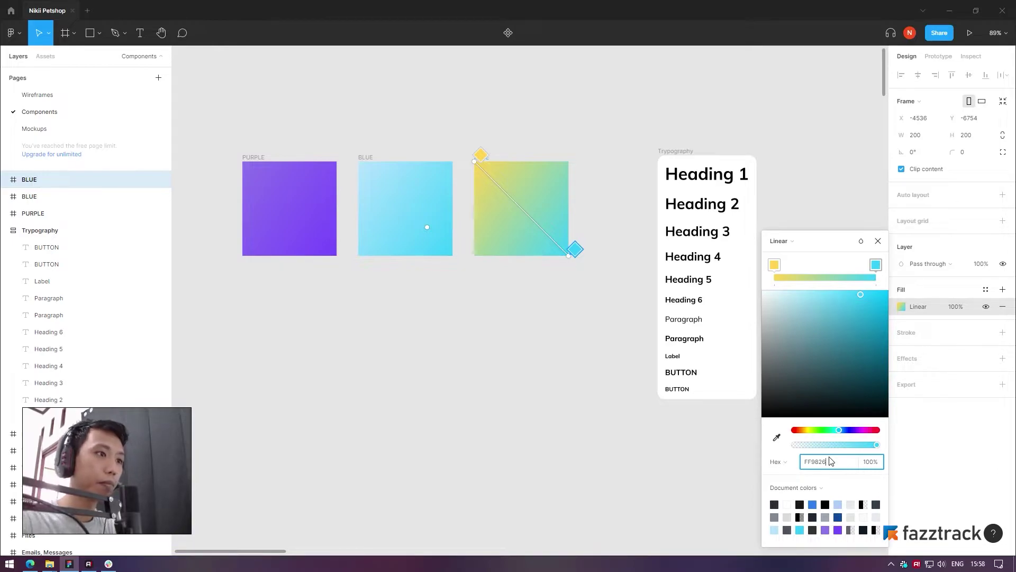
pyautogui.press('Tab')
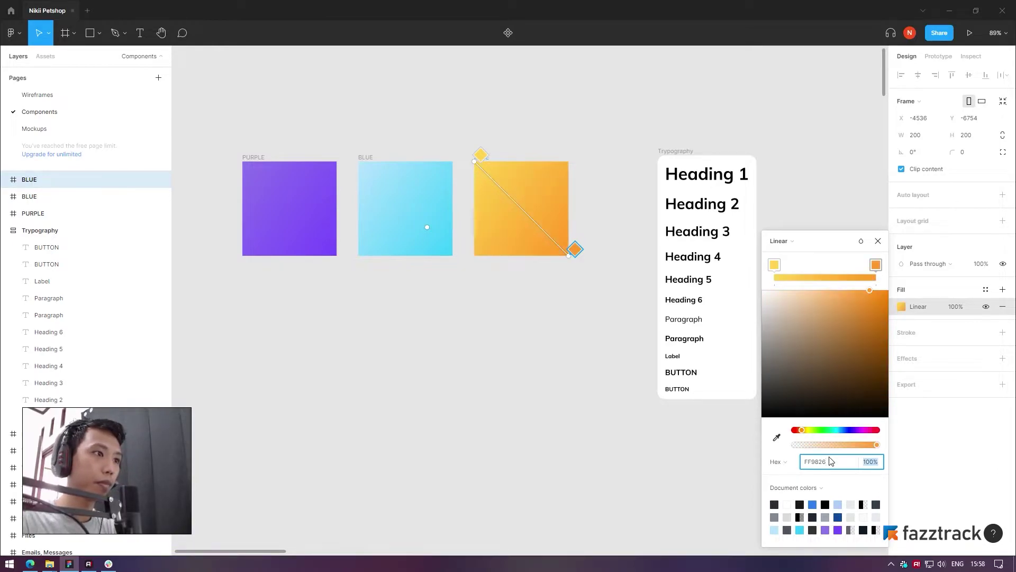
pyautogui.click(878, 241)
# Rename the third square ORANGE
pyautogui.scroll(2, 438, 193)
pyautogui.click(434, 183)
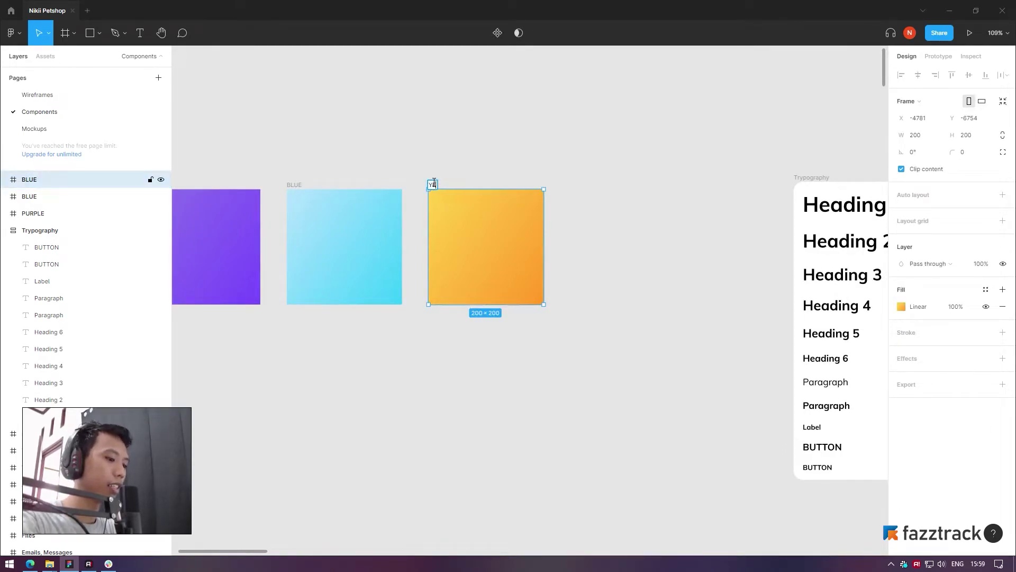
pyautogui.write('YELLOW')
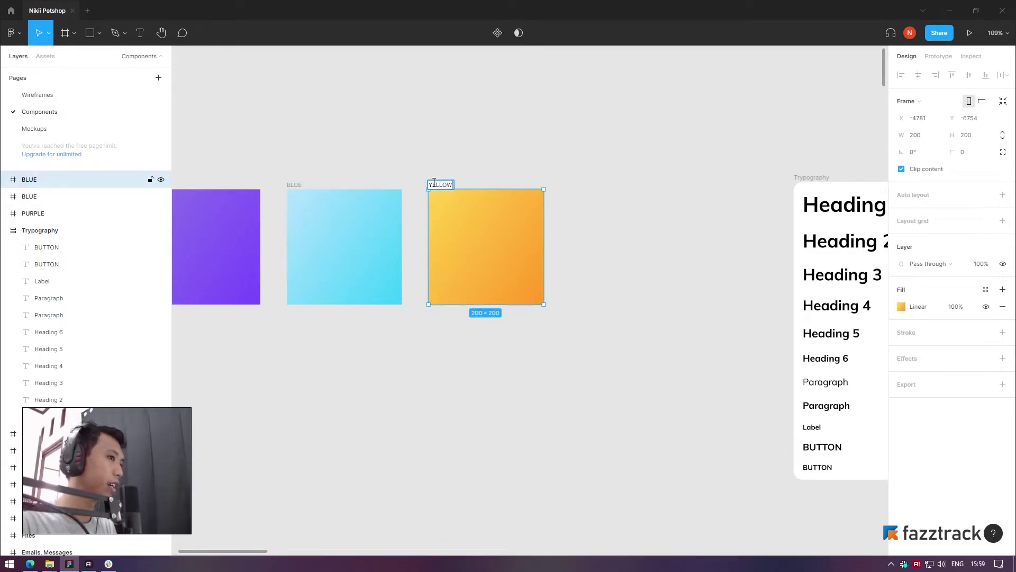
pyautogui.write('ORANGE')
pyautogui.press('Return')
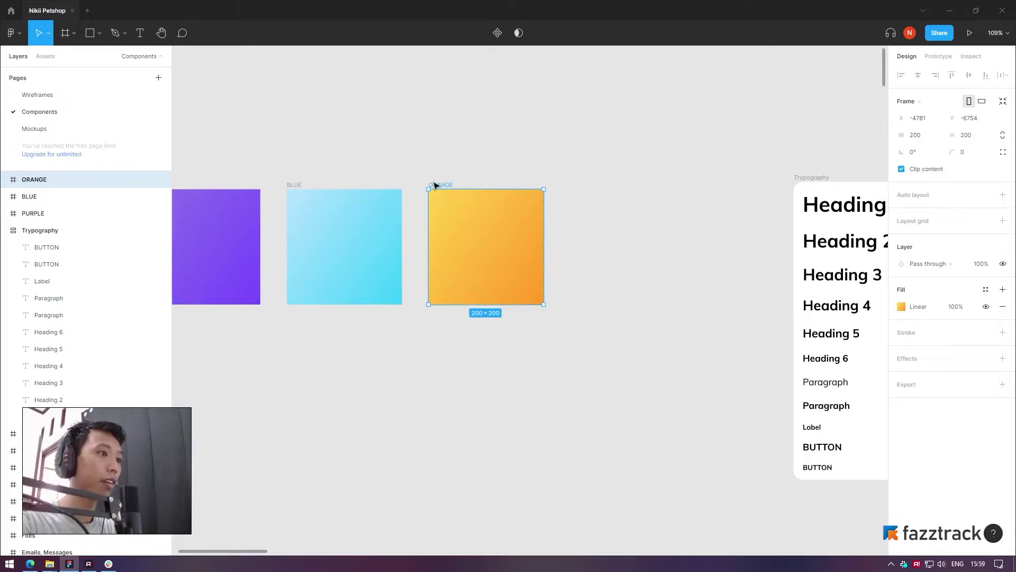
# Alt-drag a copy of the ORANGE square to its right
pyautogui.moveTo(434, 185); pyautogui.dragTo(578, 193)
pyautogui.press('Escape')
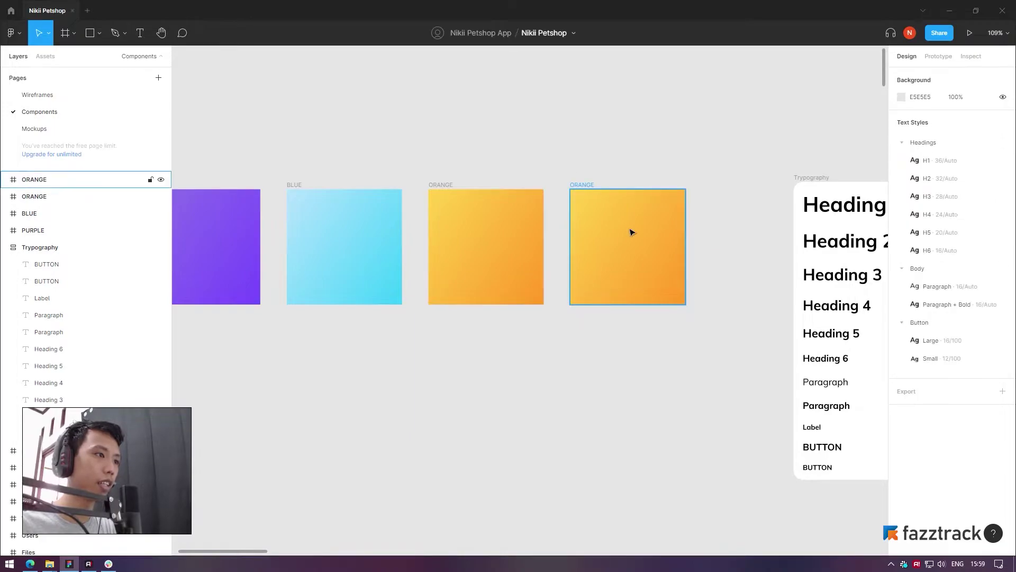
pyautogui.click(589, 184)
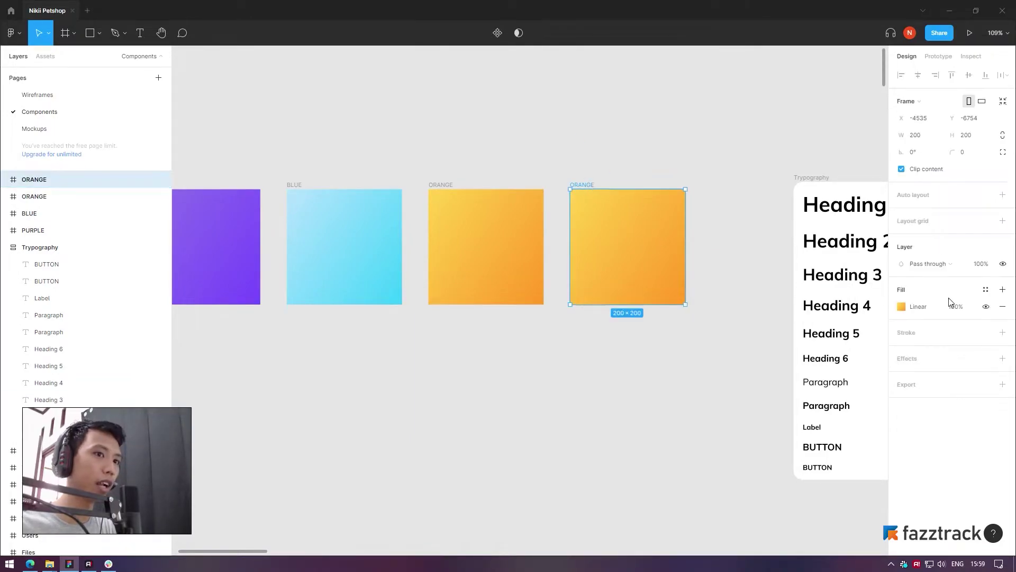
# Recolour the copy's gradient to run from F59BF0 to FC60FF
pyautogui.click(902, 307)
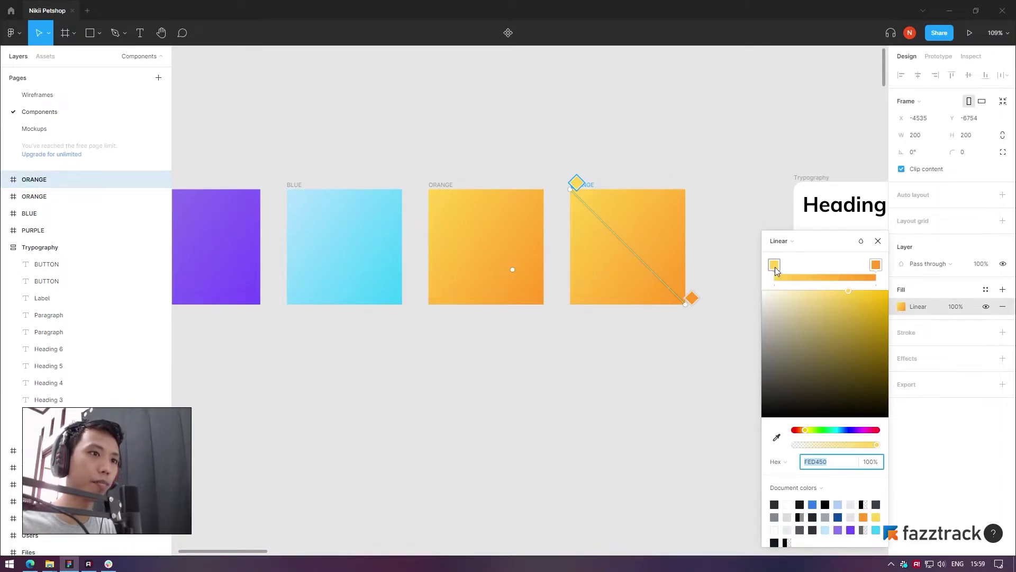
pyautogui.click(810, 460)
pyautogui.write('FCAFFF')
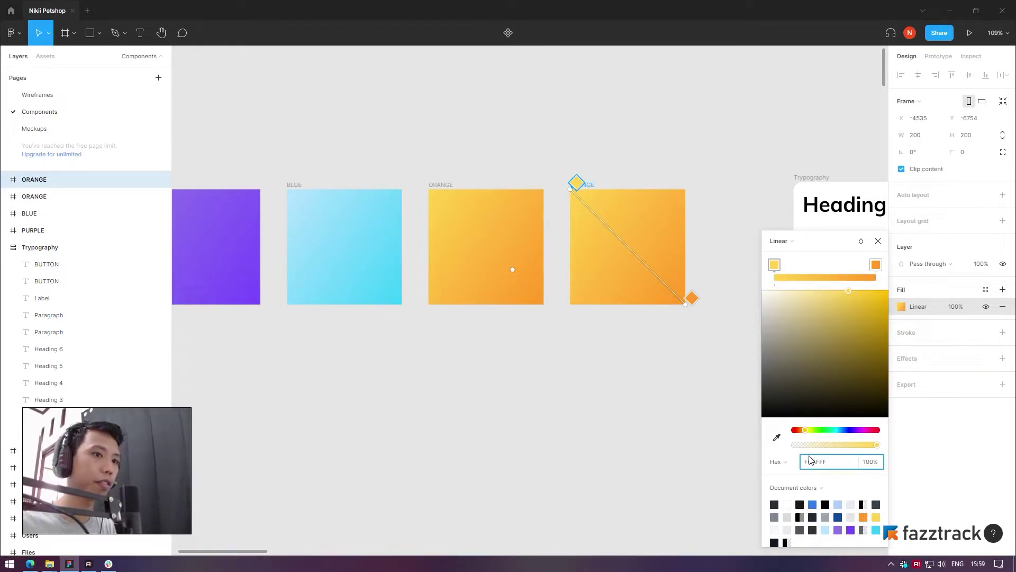
pyautogui.write('59BF0')
pyautogui.click(876, 265)
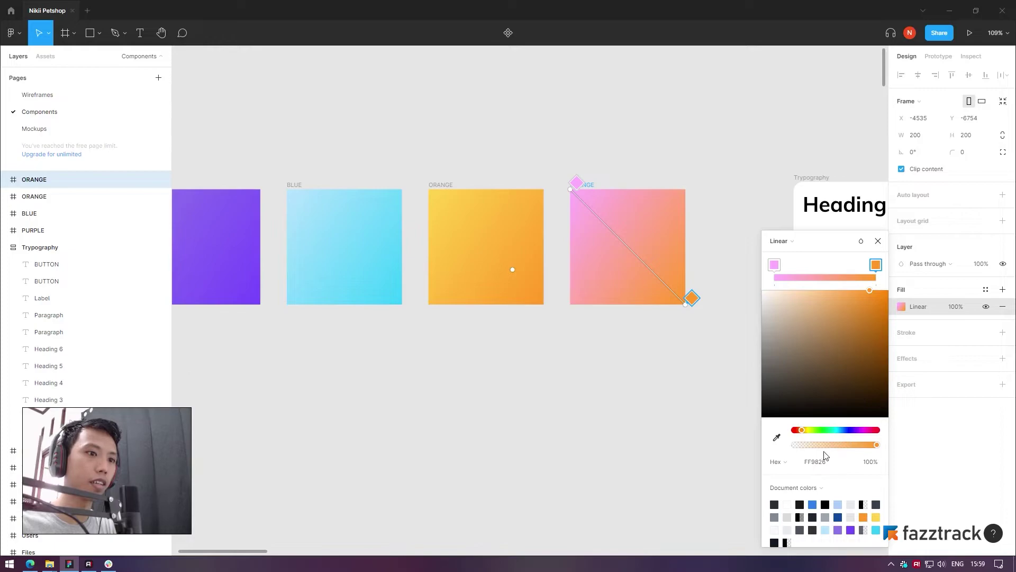
pyautogui.click(818, 463)
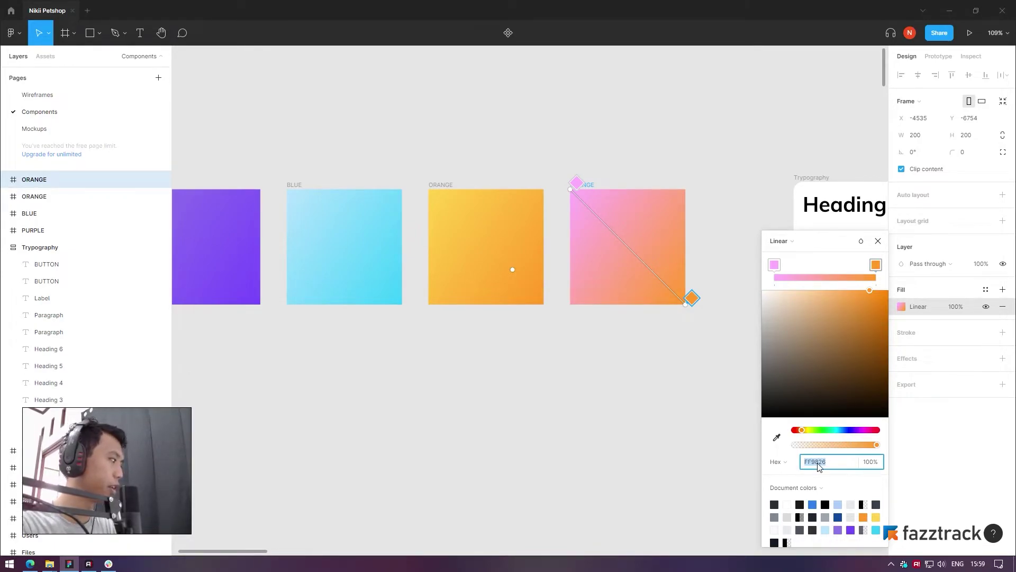
pyautogui.write('FC6')
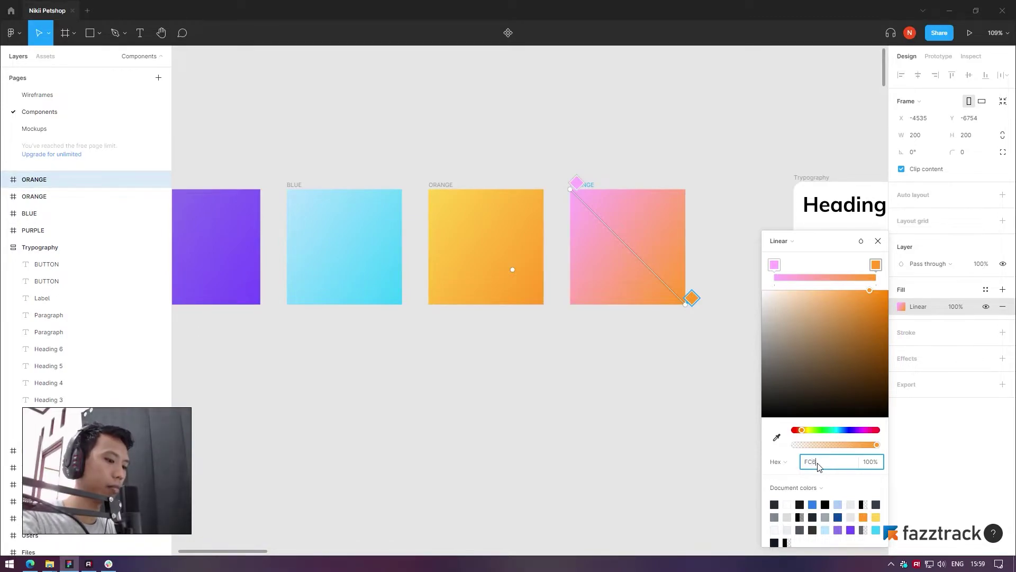
pyautogui.write('0FF')
pyautogui.press('Return')
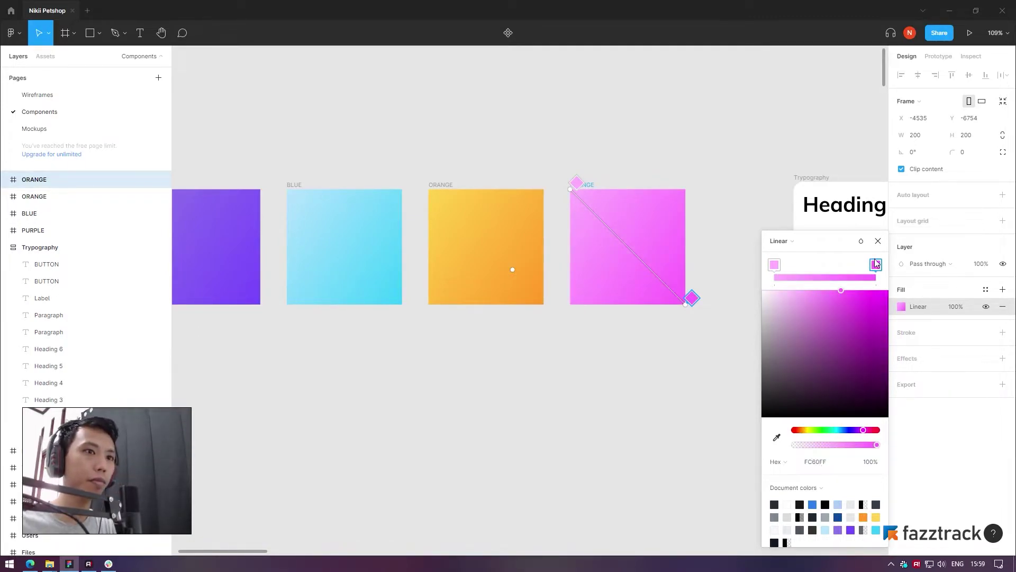
pyautogui.press('Escape')
pyautogui.press('Escape')
pyautogui.scroll(-3, 472, 199)
pyautogui.click(468, 199)
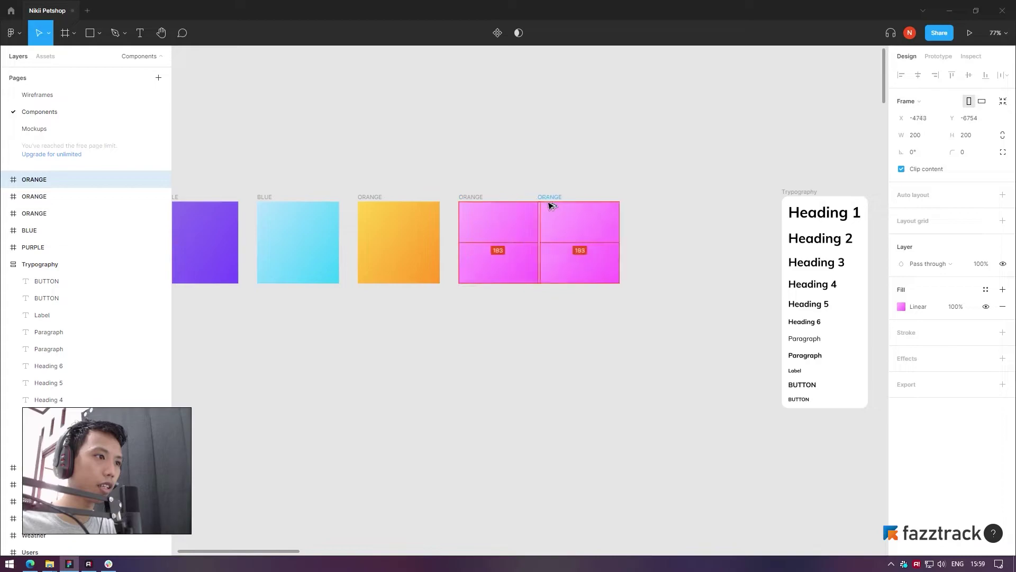
# Duplicate the magenta swatch to its right and rename the magenta one PINK
pyautogui.moveTo(468, 199); pyautogui.dragTo(568, 200)
pyautogui.press('Escape')
pyautogui.scroll(5, 630, 222)
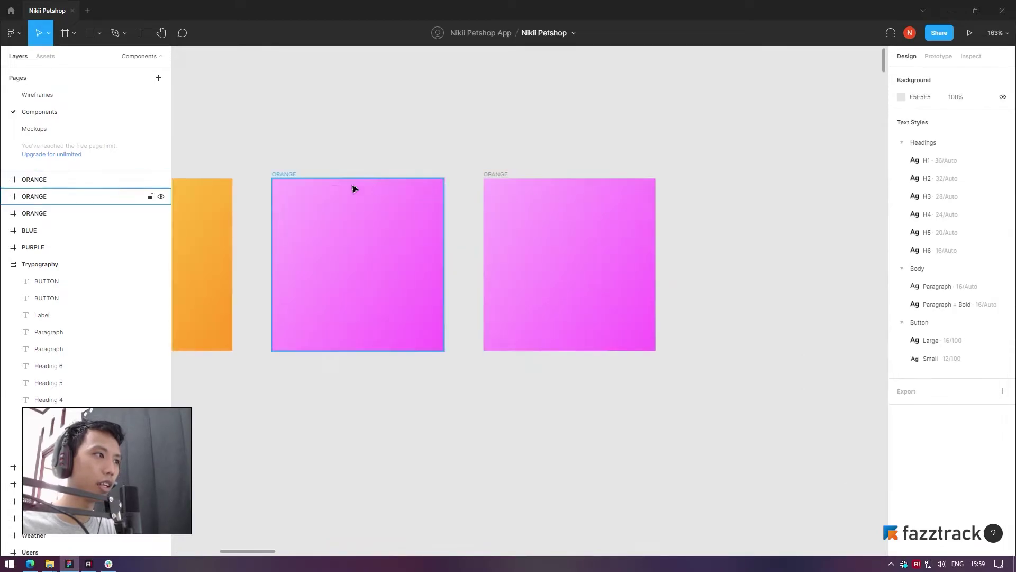
pyautogui.click(285, 172)
pyautogui.doubleClick(284, 172)
pyautogui.write('PINK')
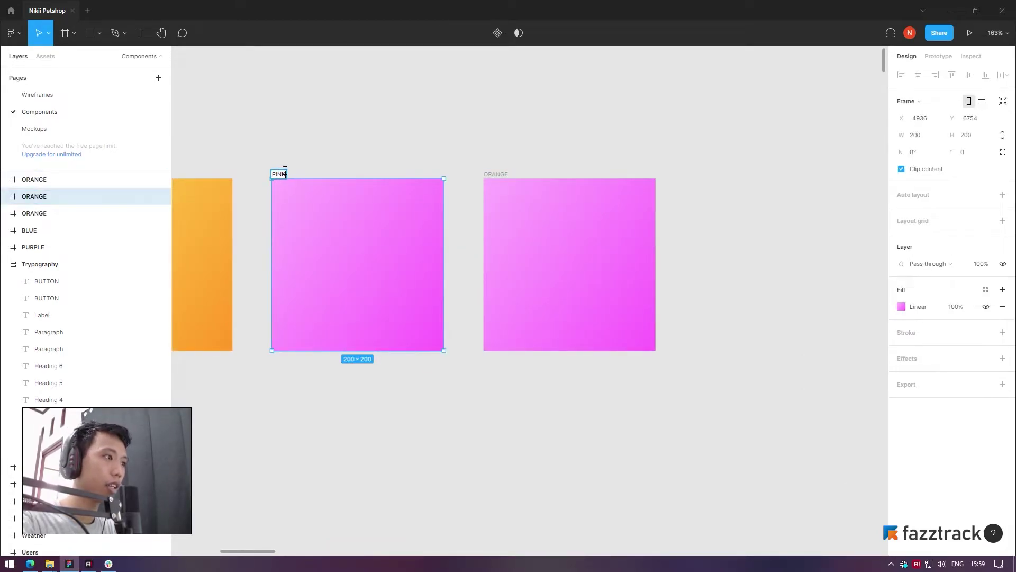
pyautogui.press('Return')
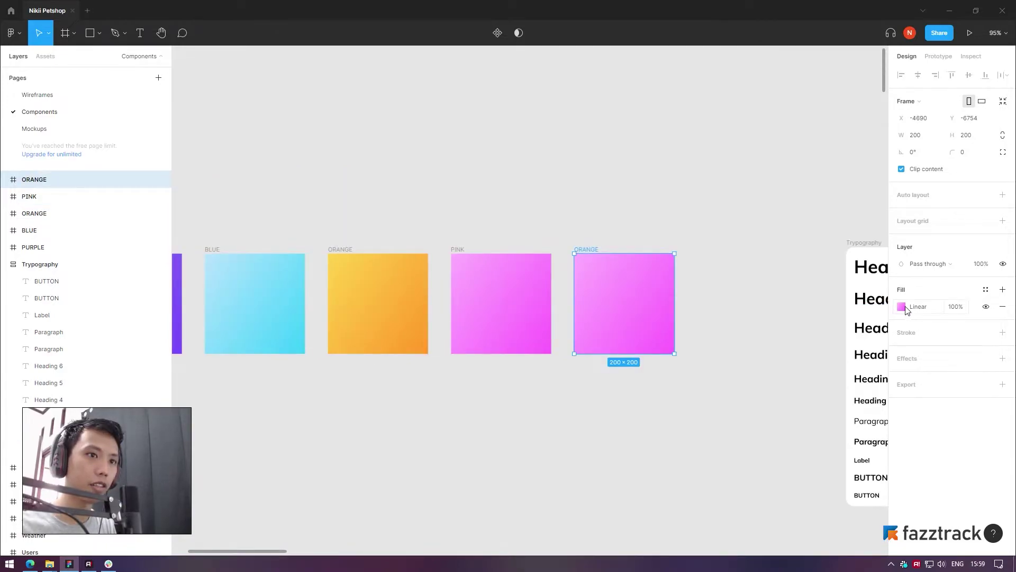
# Set the fifth swatch's gradient stops to C8E97C and EFB828
pyautogui.click(901, 306)
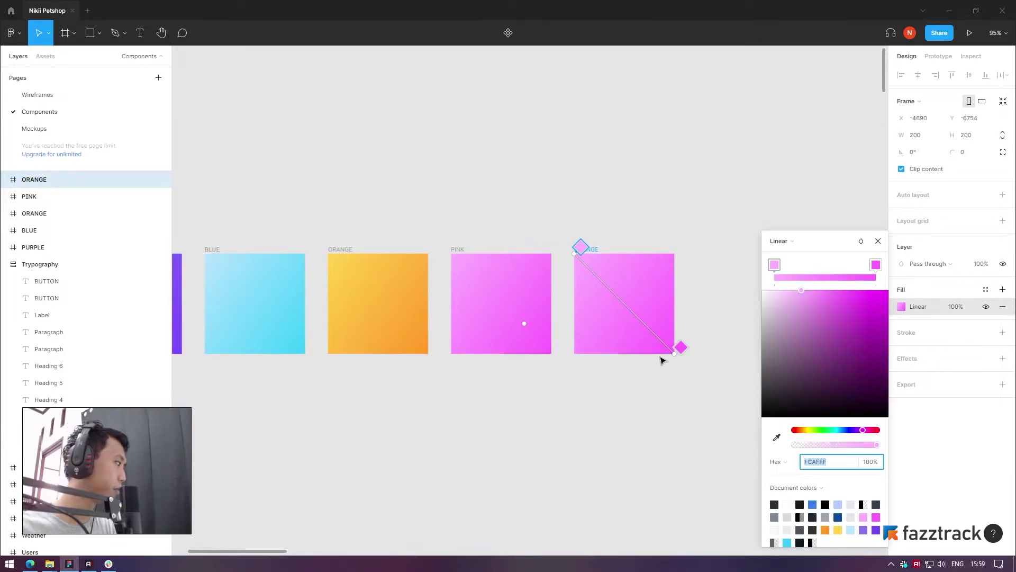
pyautogui.write('C8')
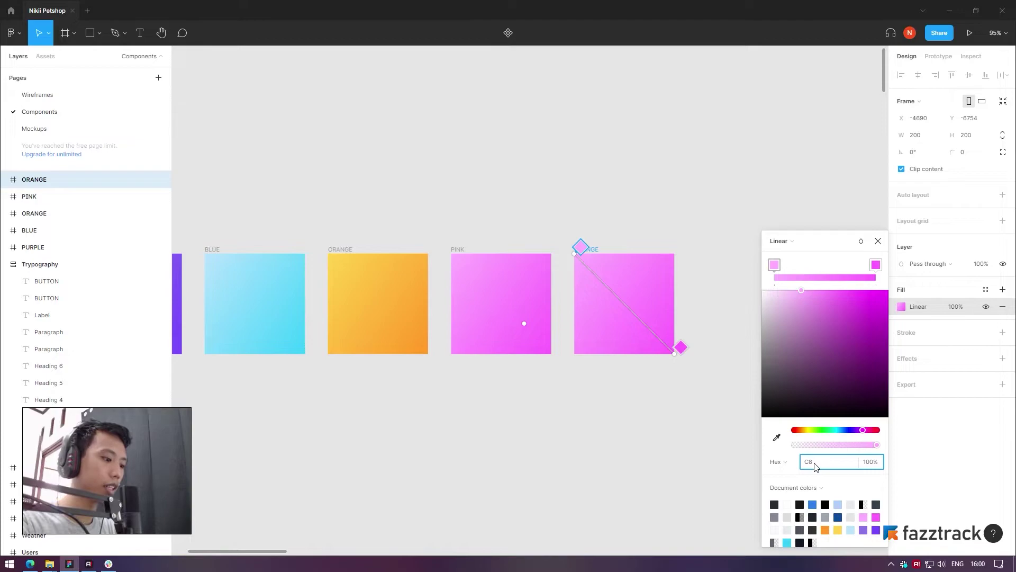
pyautogui.write('E97C')
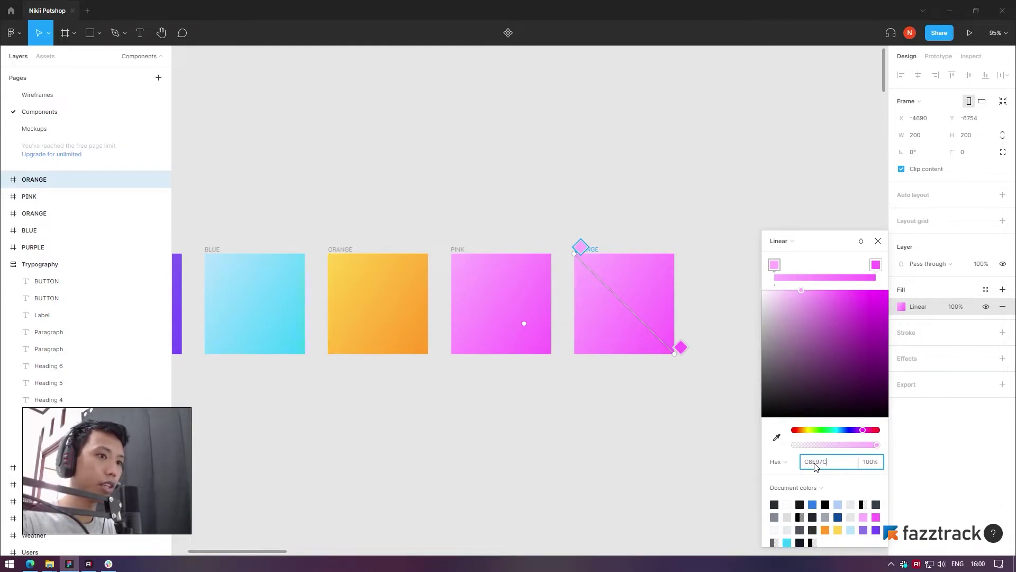
pyautogui.press('Return')
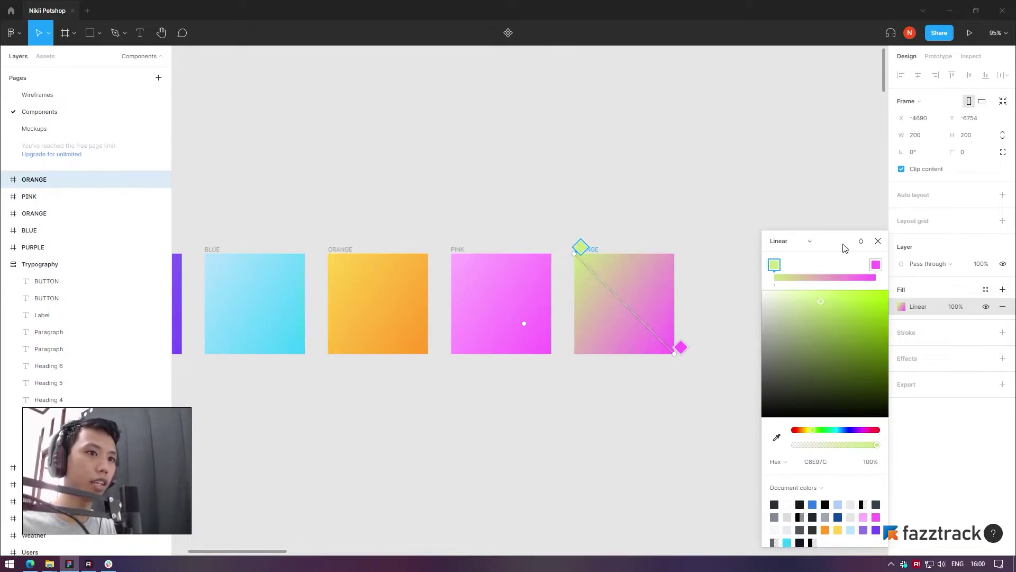
pyautogui.click(876, 265)
pyautogui.click(839, 461)
pyautogui.write('EF')
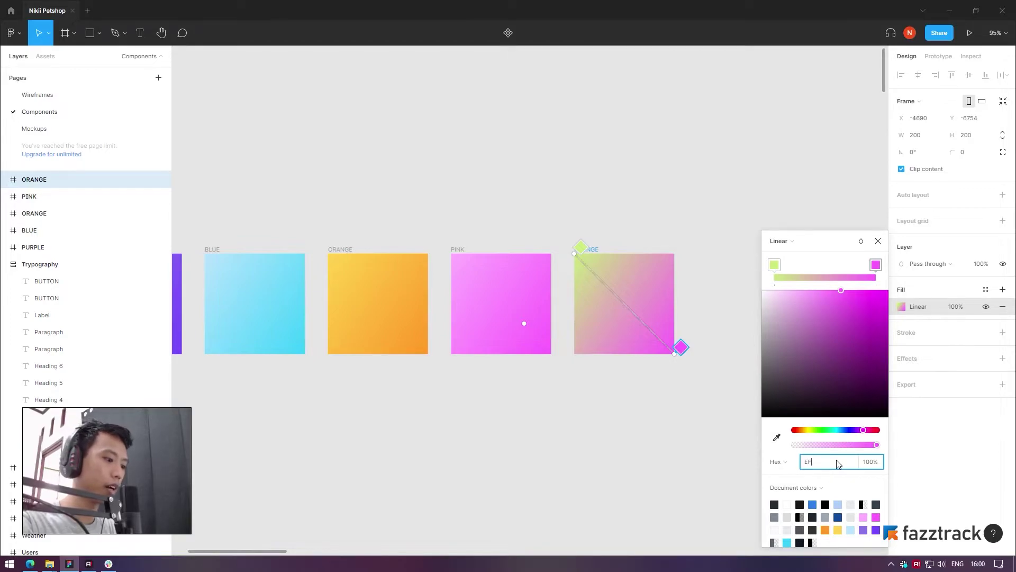
pyautogui.write('B828')
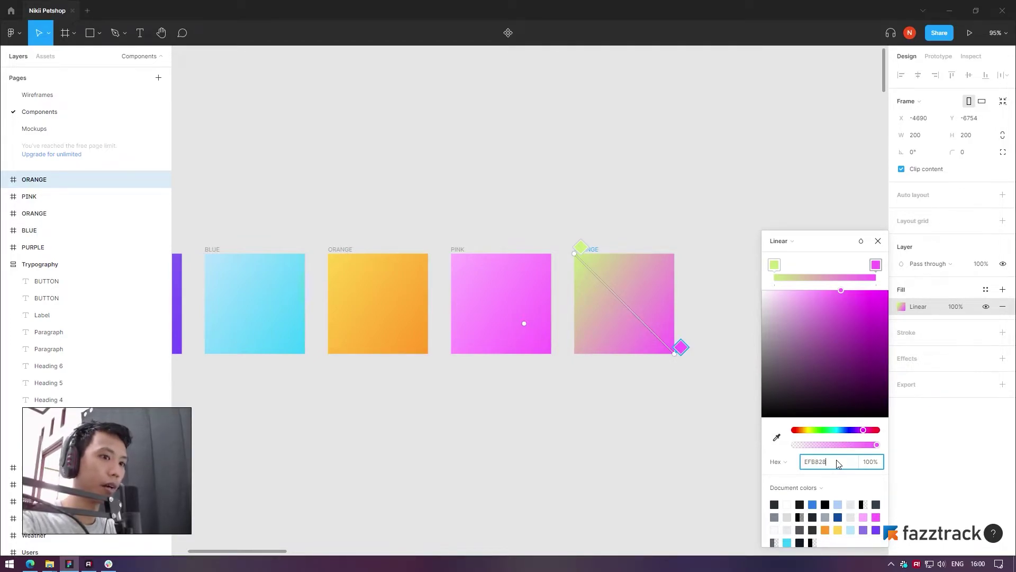
pyautogui.press('Return')
pyautogui.scroll(-5, 754, 228)
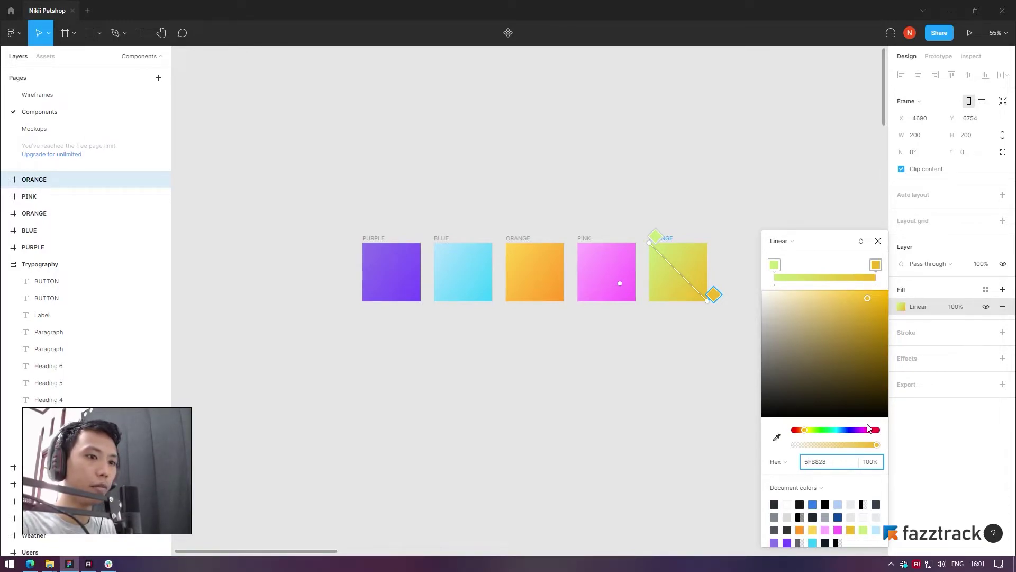
pyautogui.press('Tab')
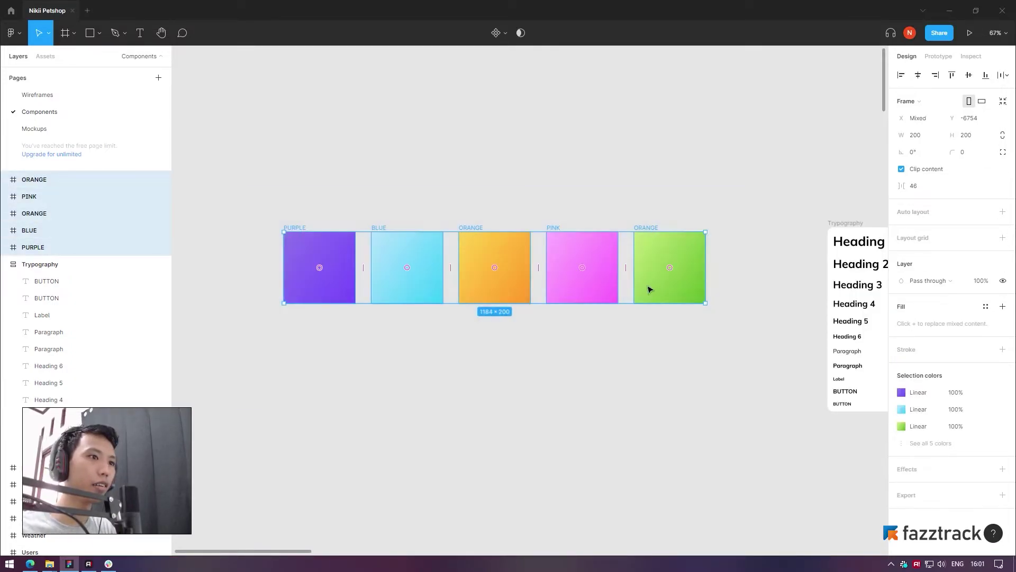
# Nudge the five swatches slightly right and review them as a row
pyautogui.moveTo(651, 288); pyautogui.dragTo(687, 297)
pyautogui.click(622, 200)
pyautogui.scroll(-1, 543, 290)
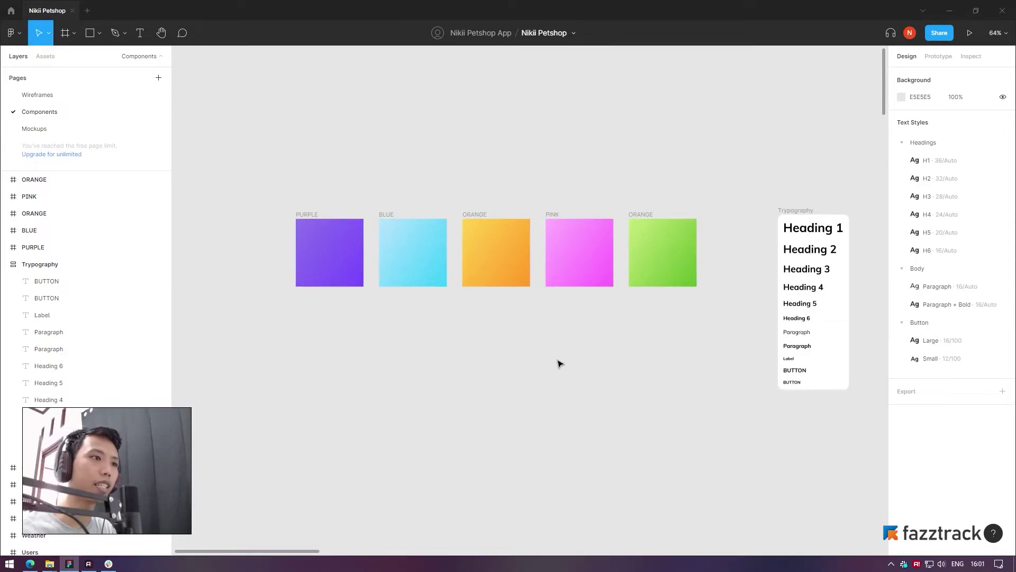
pyautogui.moveTo(255, 158); pyautogui.dragTo(744, 361)
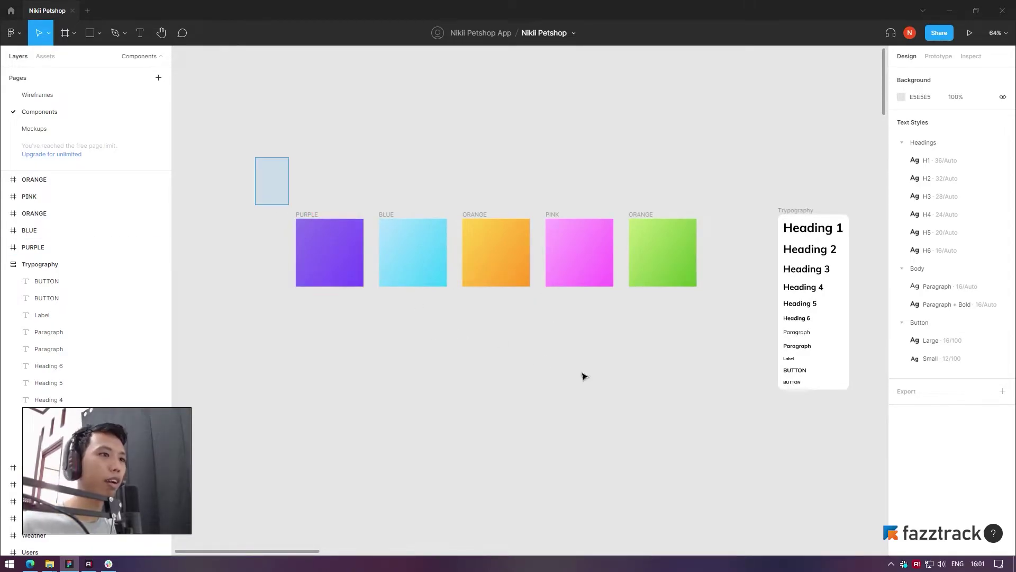
pyautogui.click(712, 344)
pyautogui.scroll(-1, 423, 287)
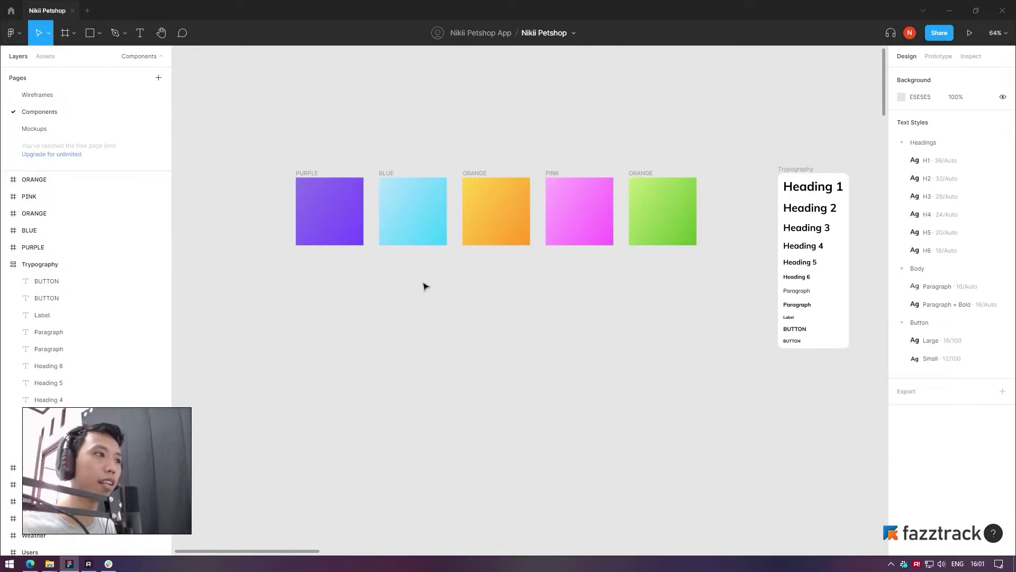
pyautogui.click(323, 173)
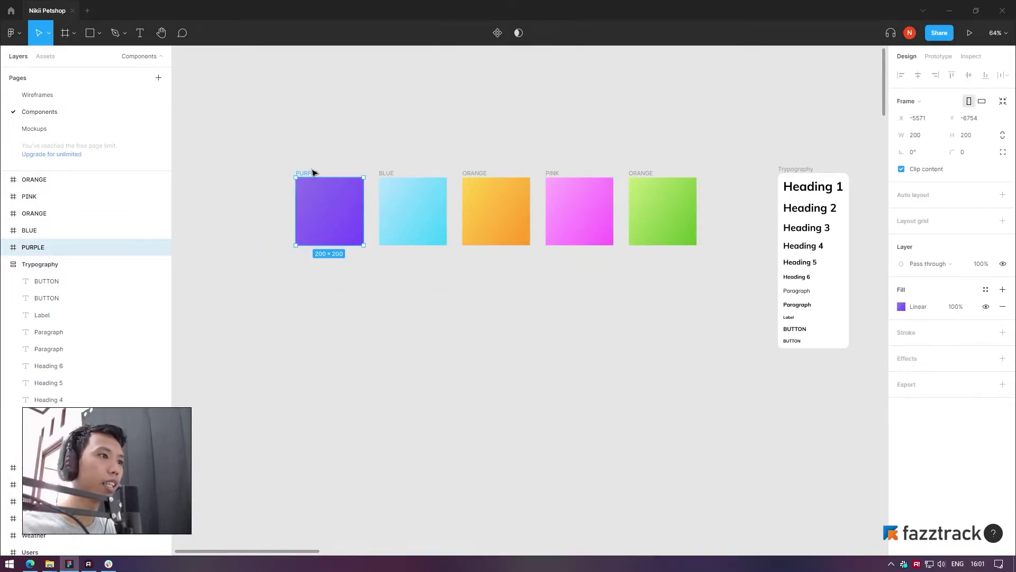
# Rename the fifth, green swatch GREEN
pyautogui.click(641, 174)
pyautogui.doubleClick(641, 174)
pyautogui.write('GREE')
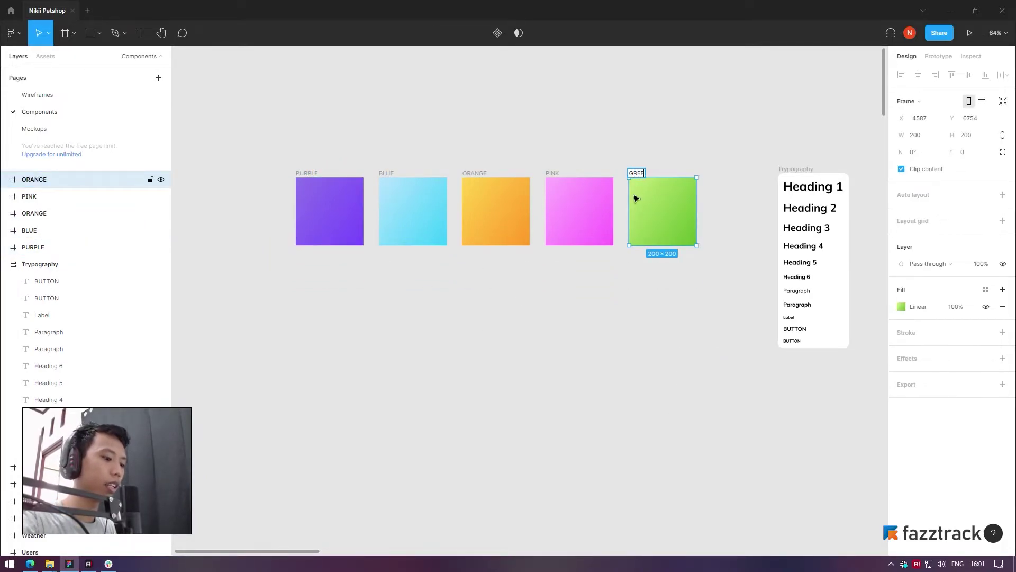
pyautogui.write('N')
pyautogui.press('Return')
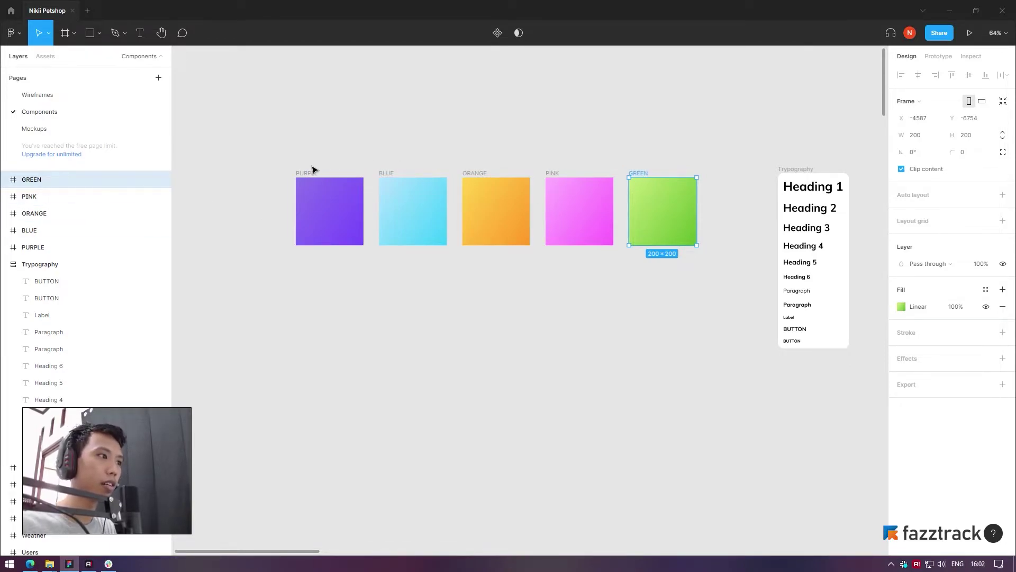
pyautogui.click(311, 172)
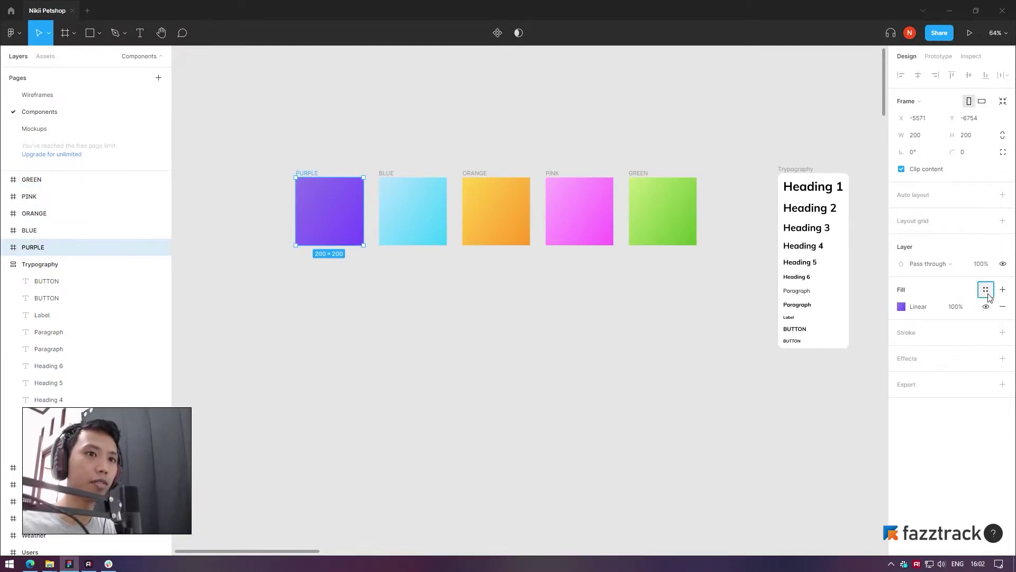
# Save the purple swatch's gradient fill as the Gradient/Purple colour style
pyautogui.click(985, 290)
pyautogui.click(998, 309)
pyautogui.write('Gradient')
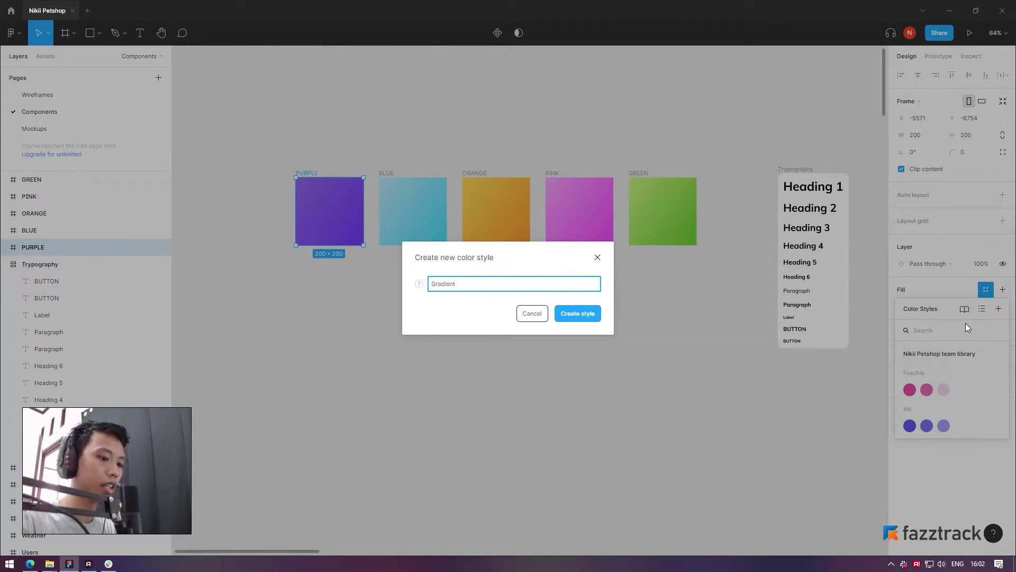
pyautogui.write('/')
pyautogui.press('Right')
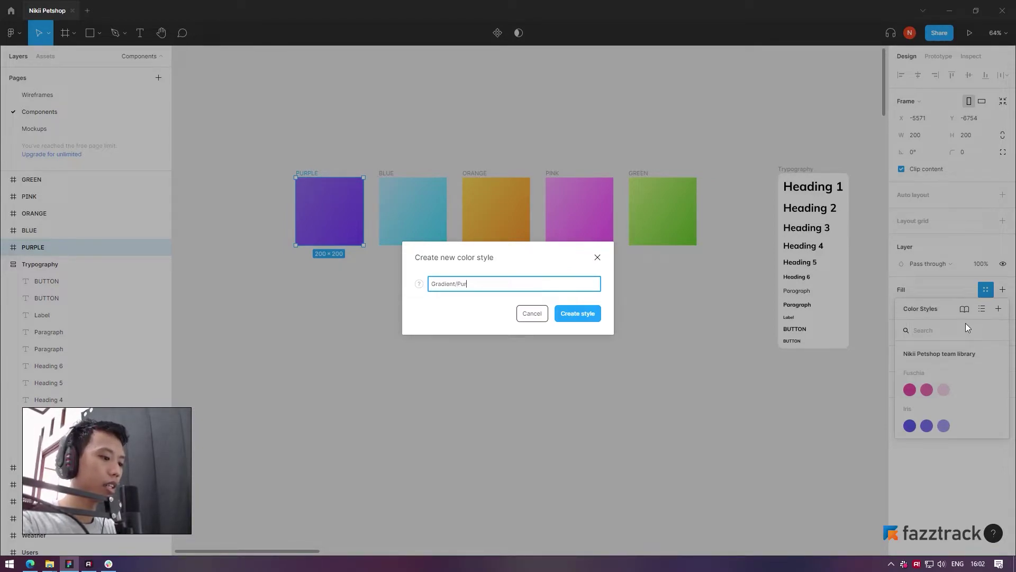
pyautogui.press('Return')
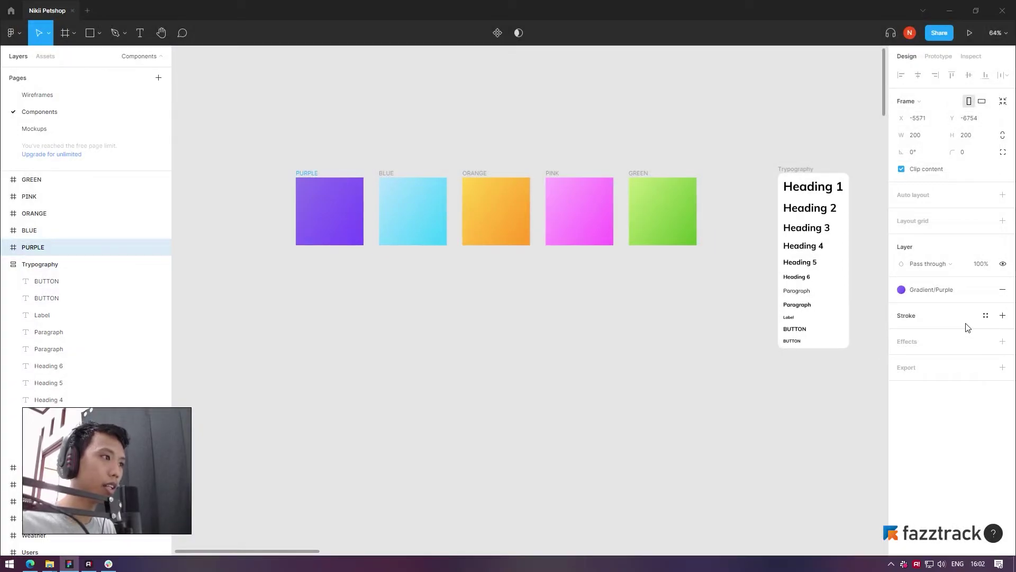
# Save the blue gradient as Gradient/Blue and the orange gradient as a colour style
pyautogui.click(390, 181)
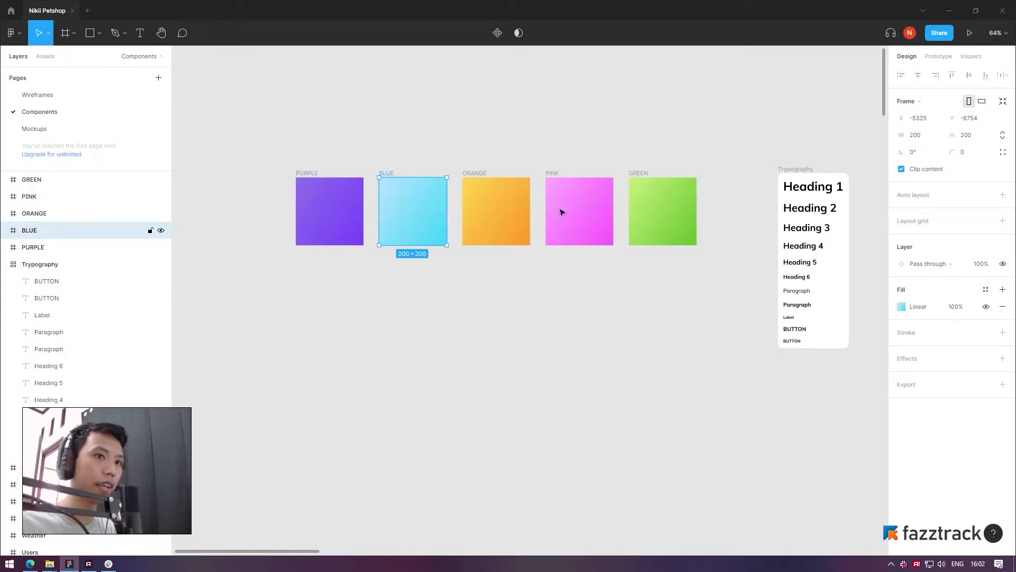
pyautogui.click(1003, 289)
pyautogui.click(986, 289)
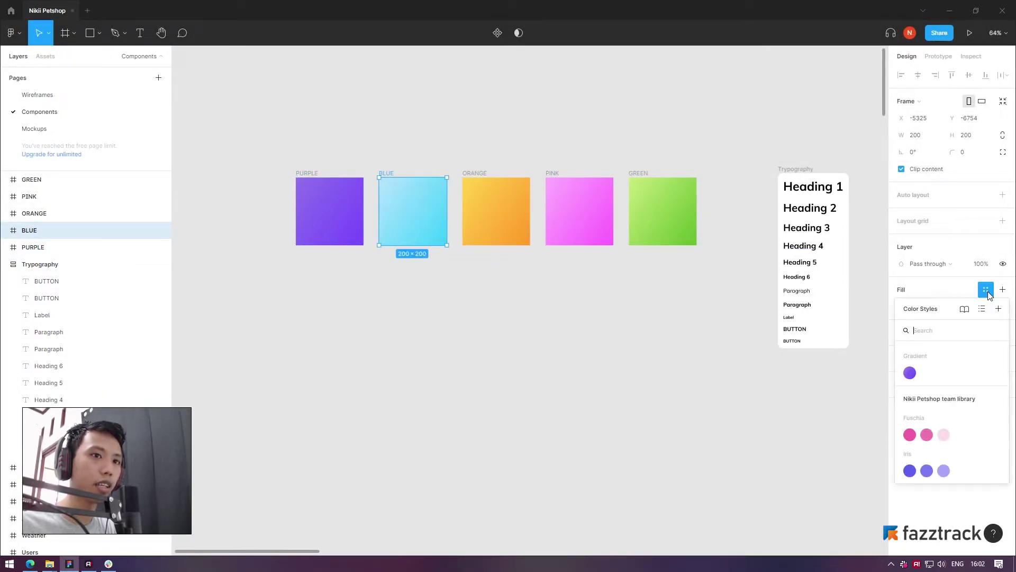
pyautogui.click(998, 309)
pyautogui.write('Gradient/Blue')
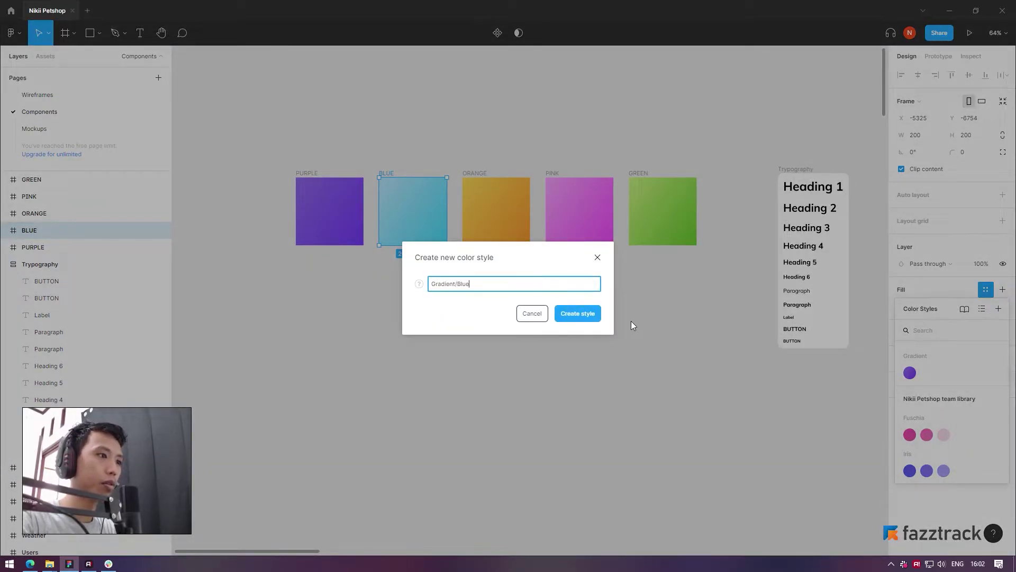
pyautogui.press('Return')
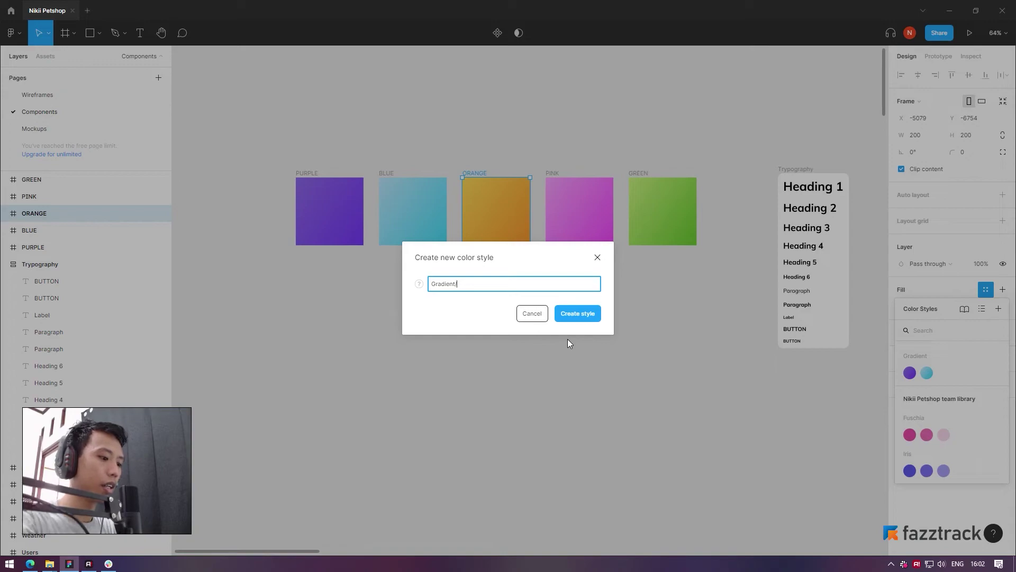
pyautogui.write('Yellow')
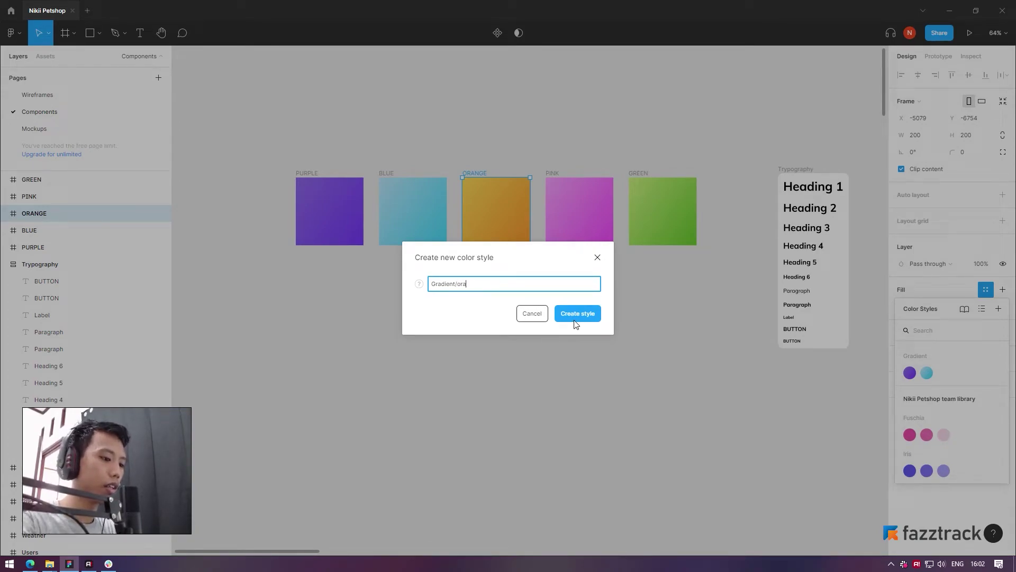
pyautogui.click(576, 318)
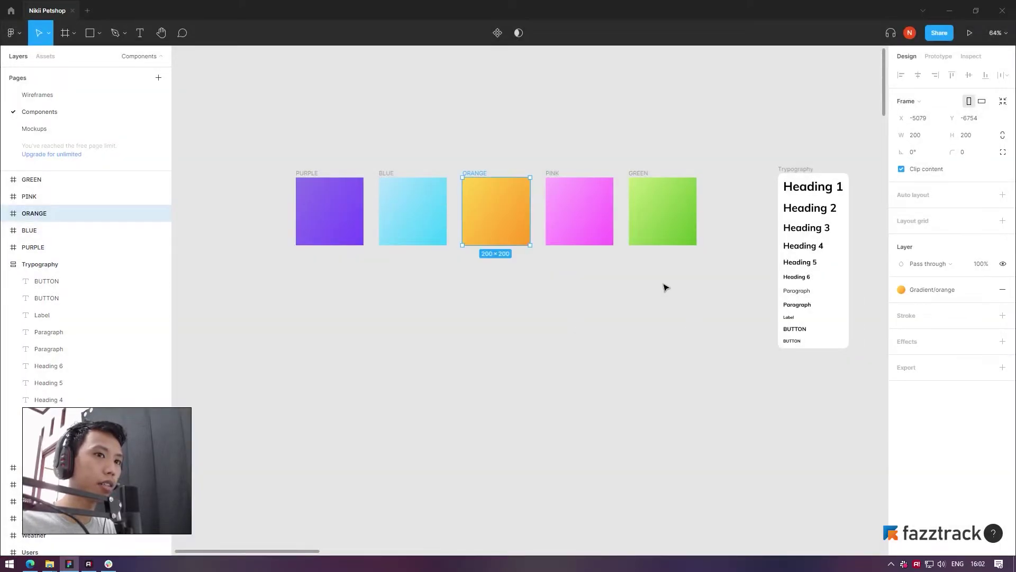
pyautogui.press('Tab')
# Save the pink and green swatch fills as Gradient/Pink and Gradient/Green styles
pyautogui.click(985, 290)
pyautogui.click(998, 309)
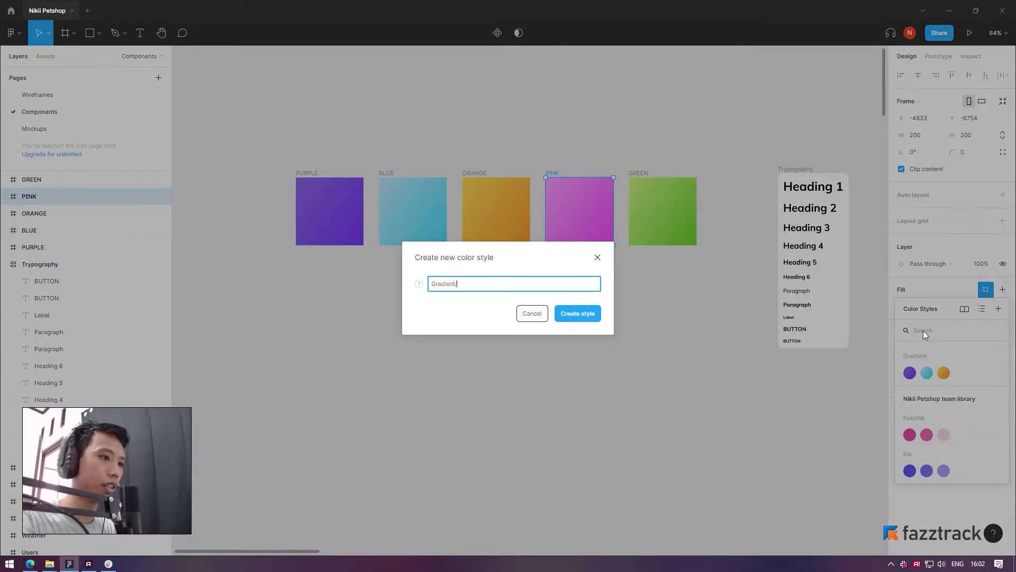
pyautogui.write('k')
pyautogui.press('Return')
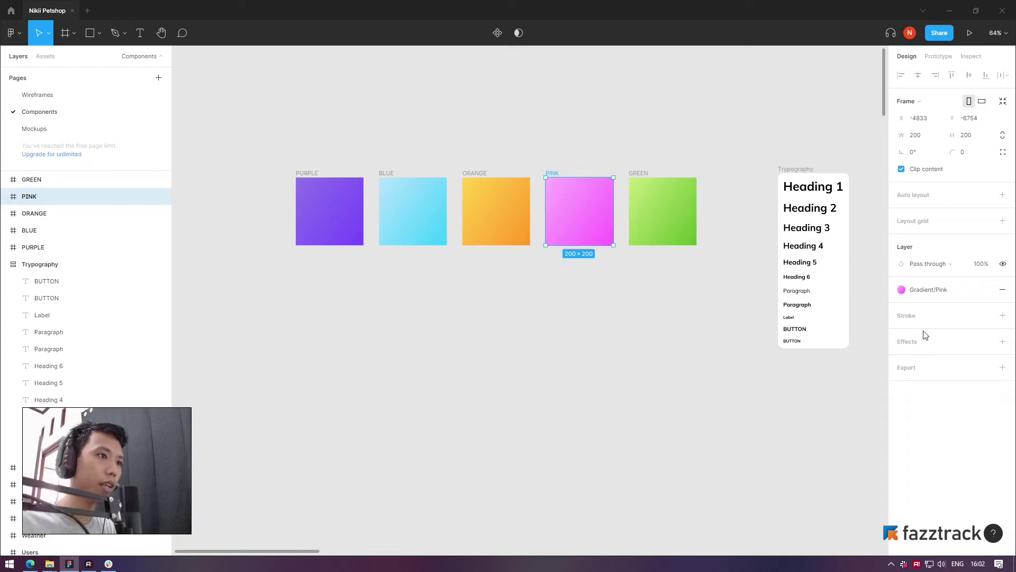
pyautogui.press('Tab')
pyautogui.click(985, 290)
pyautogui.click(998, 308)
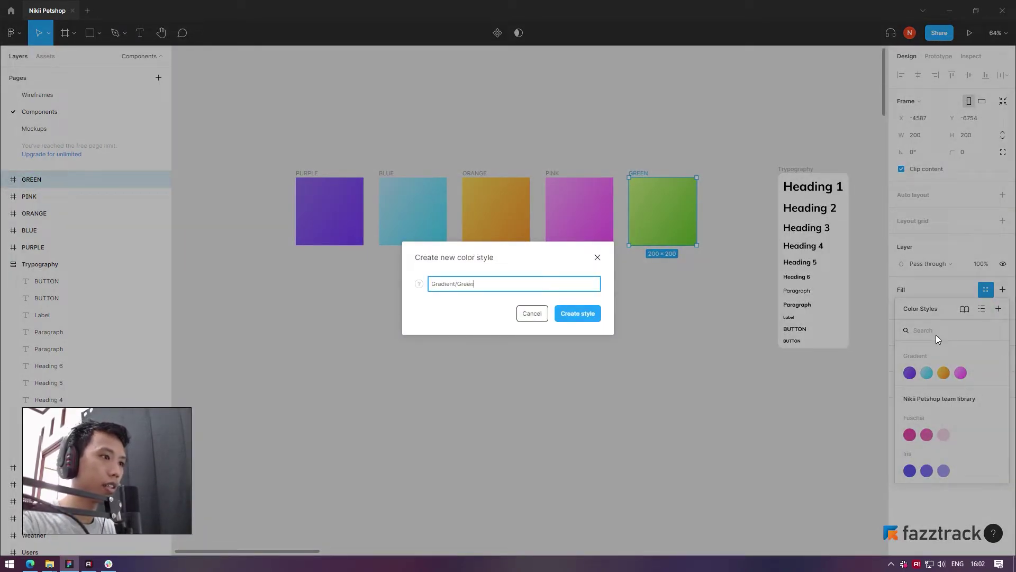
pyautogui.press('Return')
# Expand the file's Gradient styles group and edit the orange style to name it Orange
pyautogui.click(492, 190)
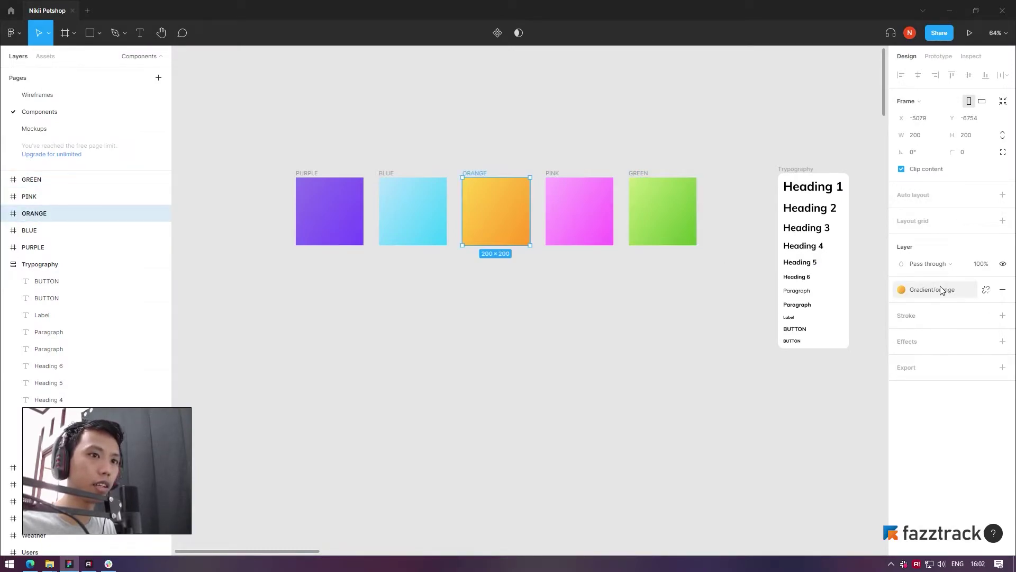
pyautogui.click(729, 379)
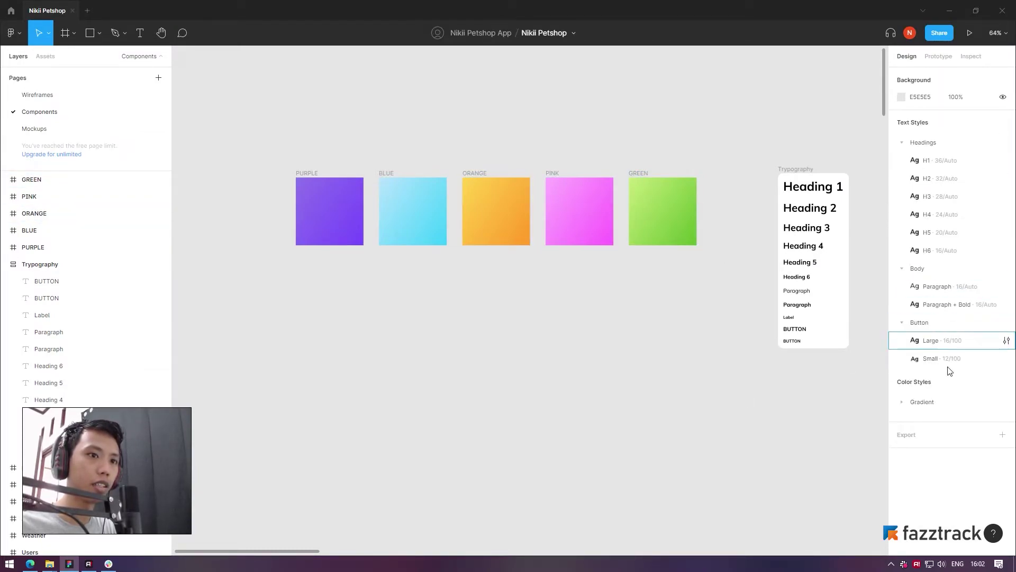
pyautogui.click(902, 403)
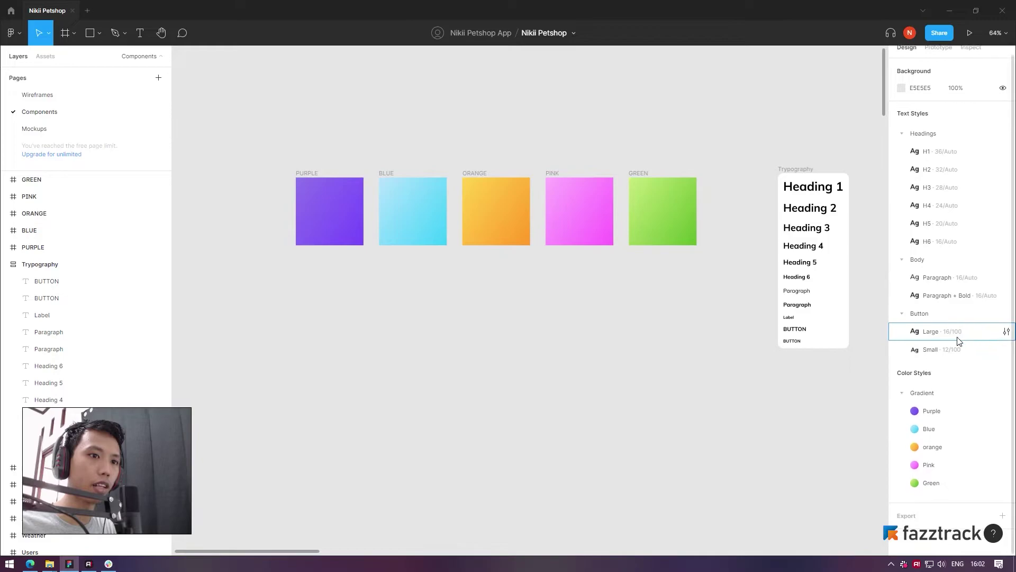
pyautogui.scroll(-1, 963, 338)
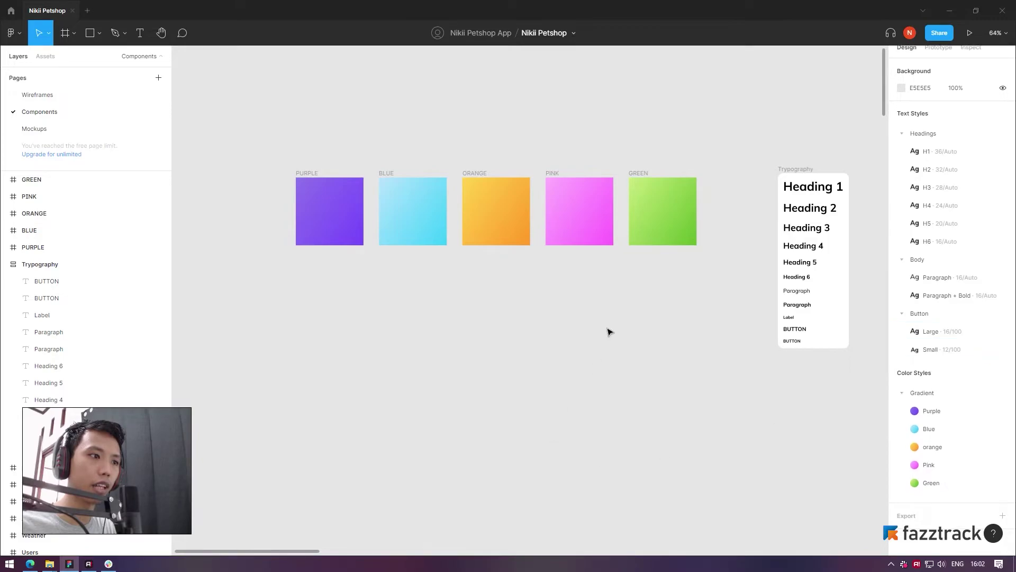
pyautogui.click(1006, 448)
pyautogui.scroll(-1, 465, 296)
# Marquee-select all five colour swatches
pyautogui.moveTo(271, 135); pyautogui.dragTo(683, 289)
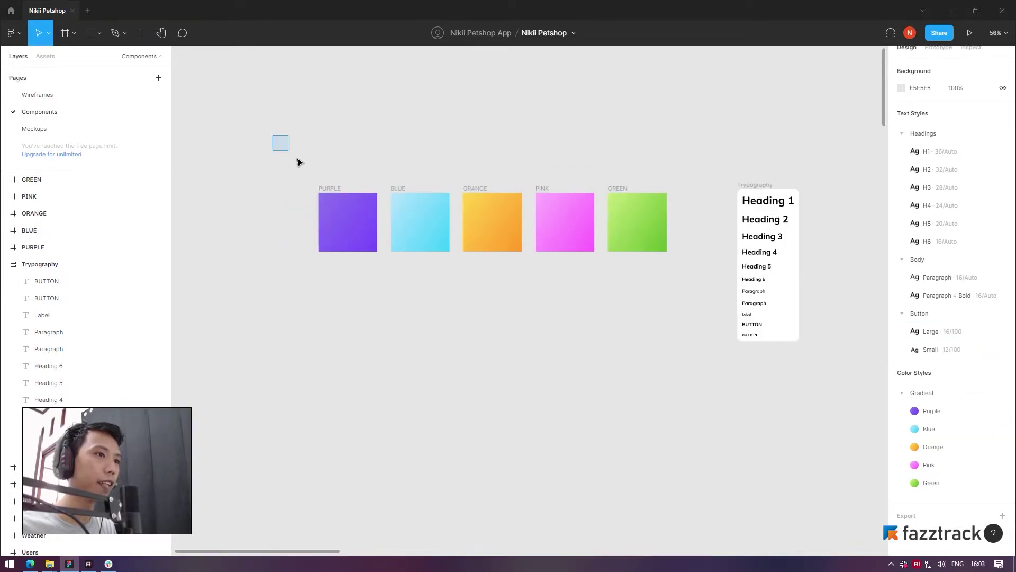
pyautogui.click(670, 325)
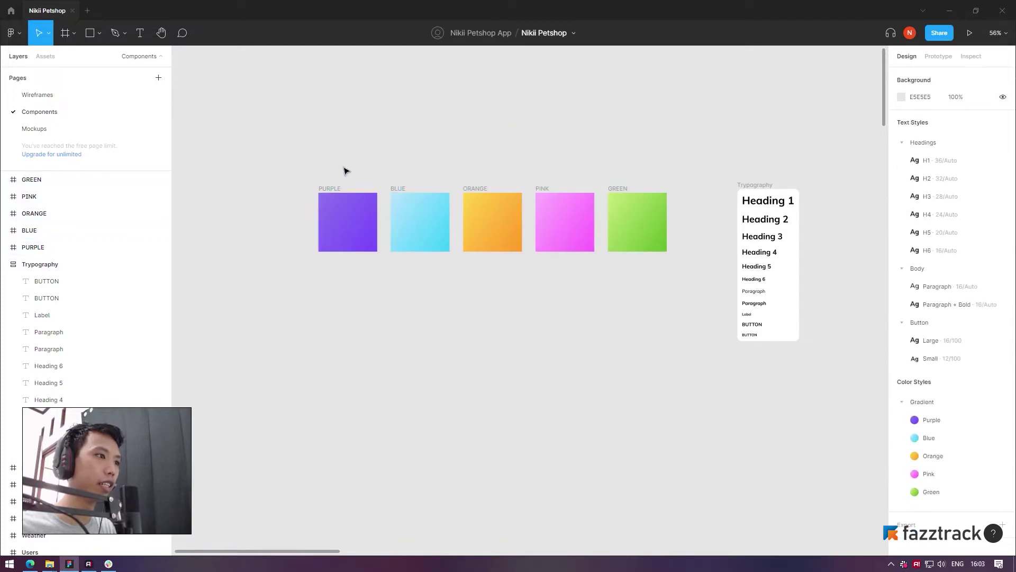
pyautogui.moveTo(283, 142)
pyautogui.mouseDown()
pyautogui.moveTo(419, 299)
pyautogui.moveTo(685, 297)
pyautogui.mouseUp()
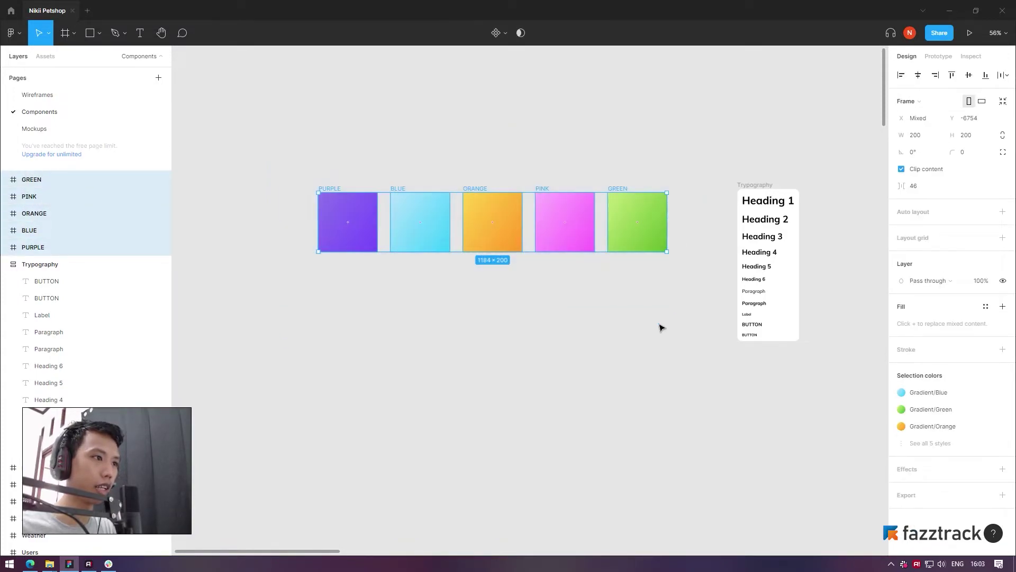
# Give the five selected swatches a corner radius of 16
pyautogui.scroll(-1, 530, 265)
pyautogui.moveTo(381, 170); pyautogui.dragTo(418, 170)
pyautogui.click(968, 152)
pyautogui.write('16')
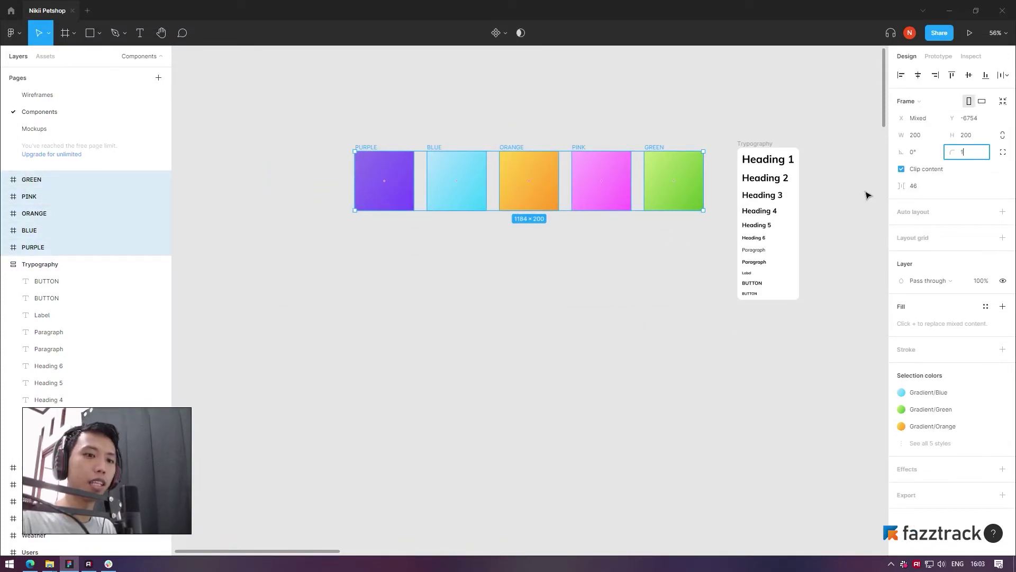
pyautogui.press('Return')
pyautogui.click(333, 155)
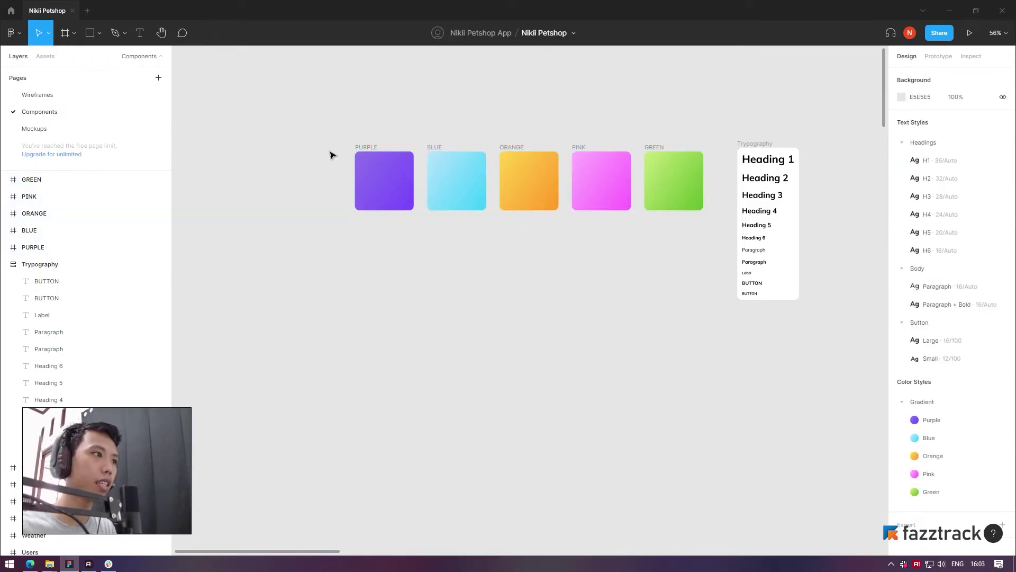
# Reselect the five rounded swatches and wrap them in a new frame with Ctrl+Alt+G
pyautogui.keyDown('ctrl'); pyautogui.scroll(-3, 357, 235); pyautogui.keyUp('ctrl')
pyautogui.scroll(-1, 369, 248)
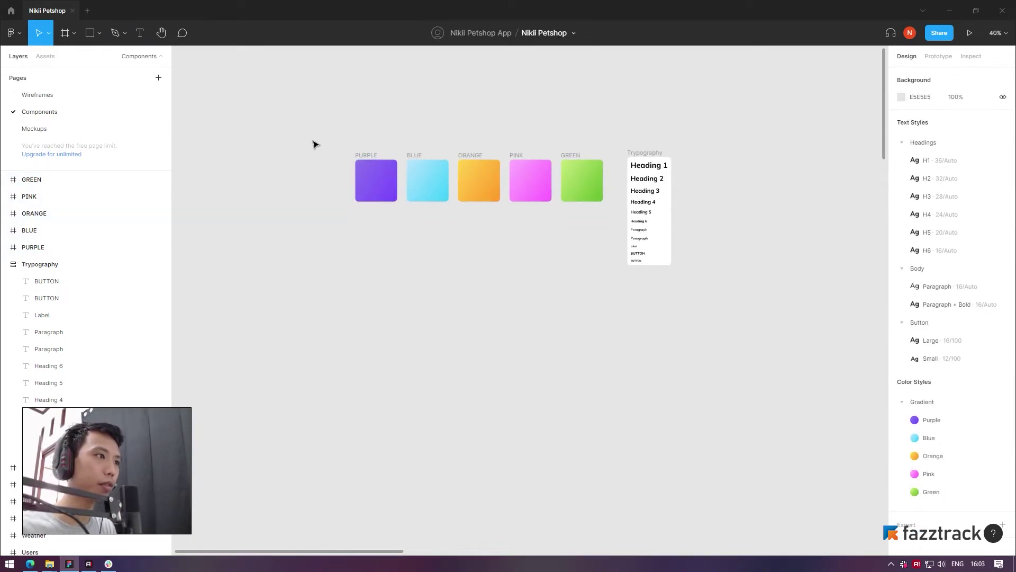
pyautogui.moveTo(294, 107); pyautogui.dragTo(620, 248)
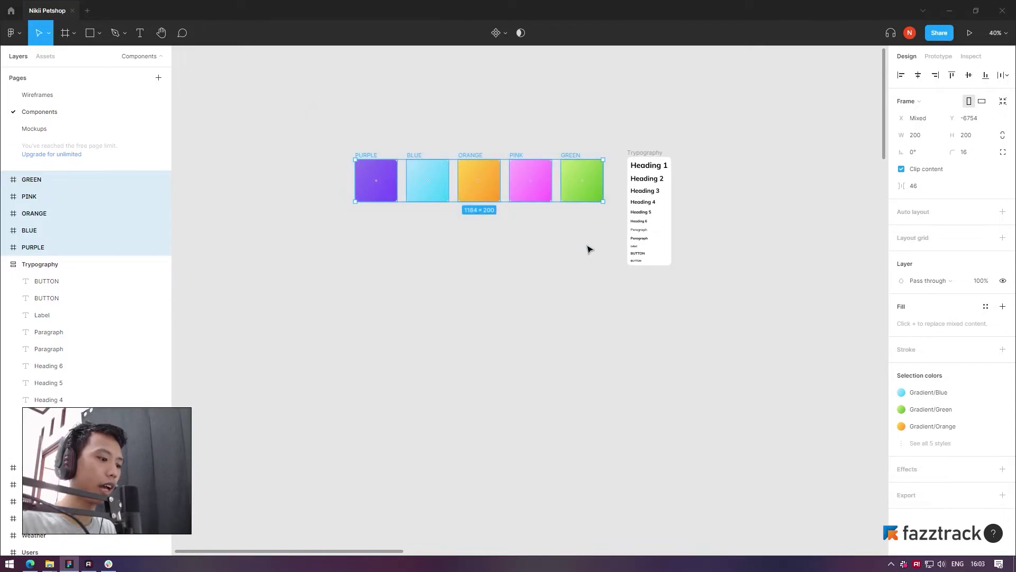
pyautogui.hotkey('ctrl', 'alt', 'g')
pyautogui.keyDown('ctrl'); pyautogui.scroll(1, 589, 249); pyautogui.keyUp('ctrl')
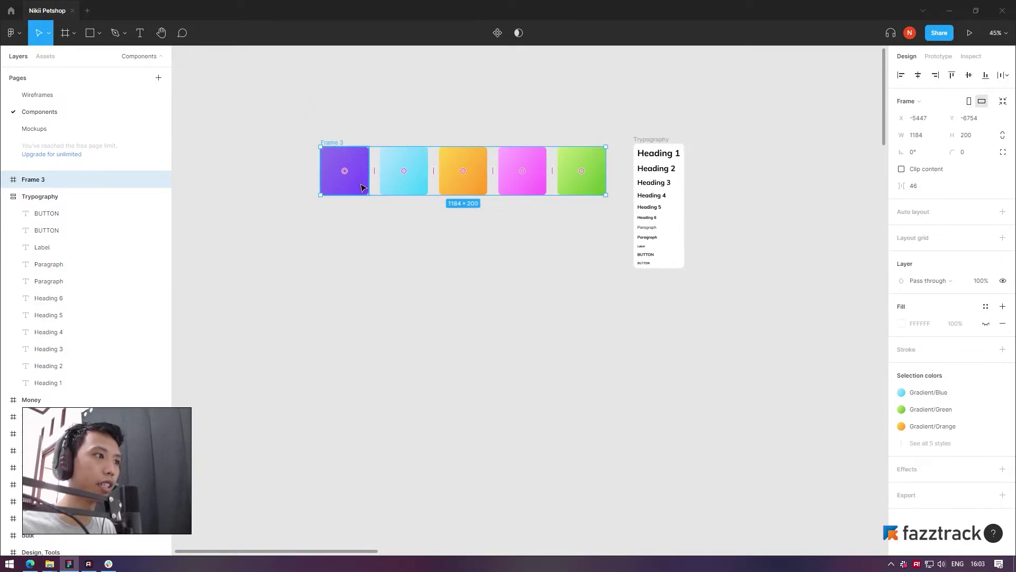
# Enlarge Frame 3 with padding around the swatches and shift the Typography frame right
pyautogui.press('Return')
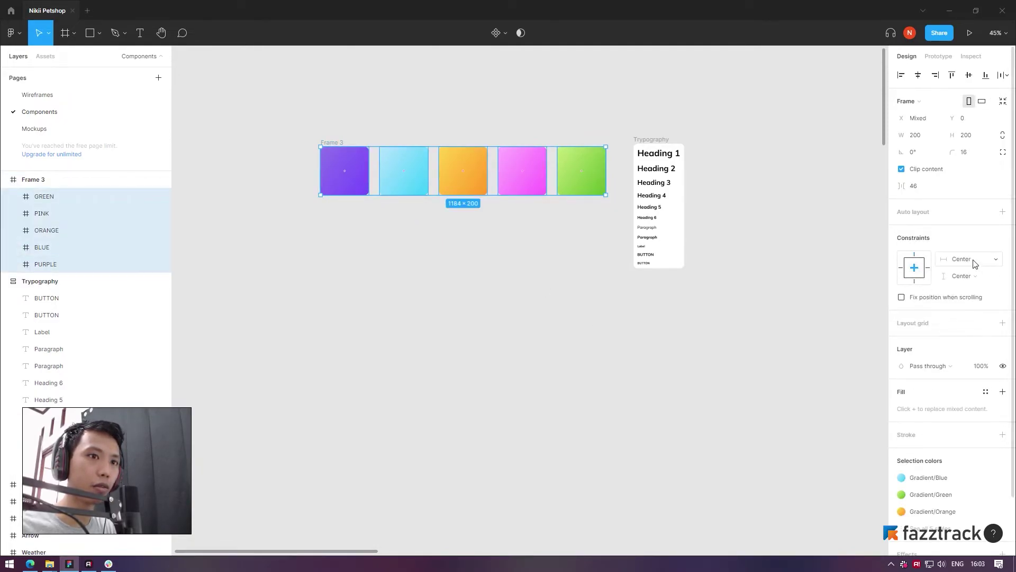
pyautogui.click(460, 257)
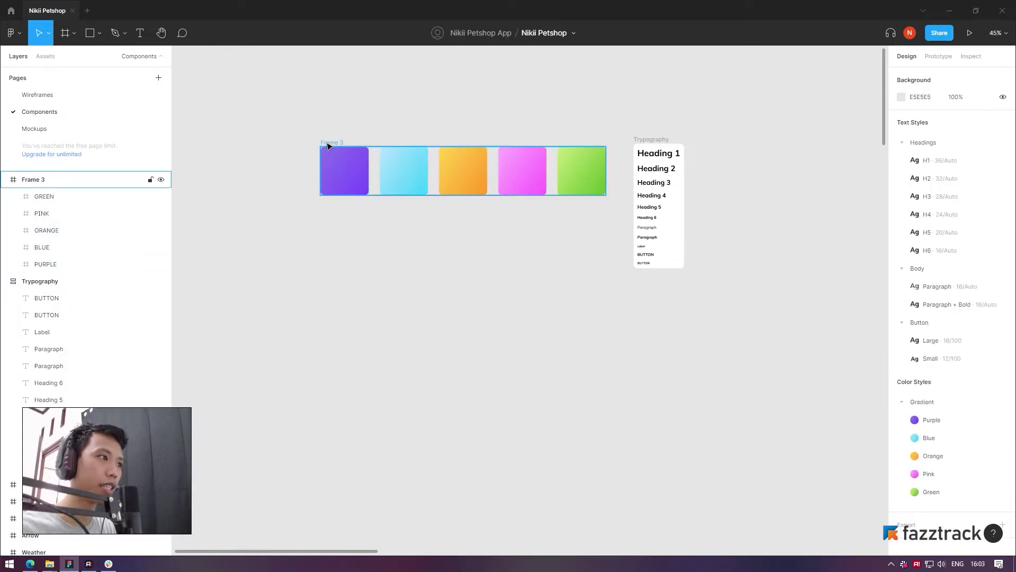
pyautogui.click(329, 143)
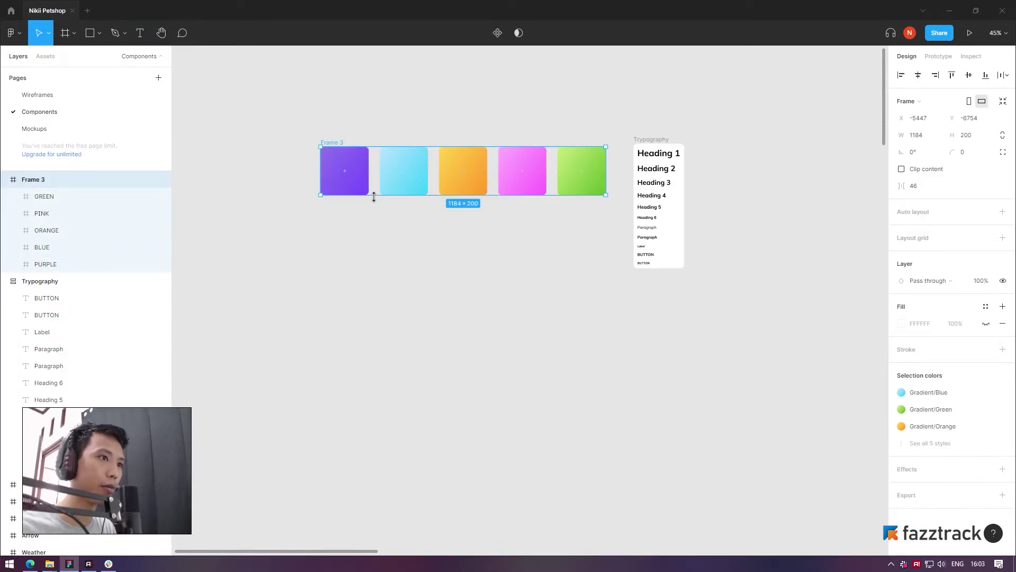
pyautogui.moveTo(373, 203); pyautogui.dragTo(374, 214)
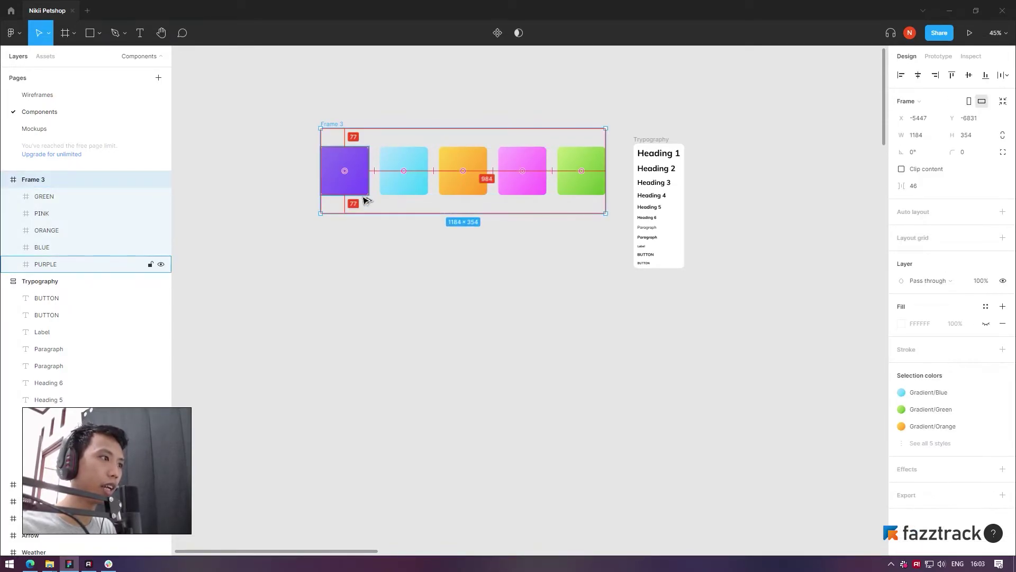
pyautogui.moveTo(635, 170); pyautogui.dragTo(717, 170)
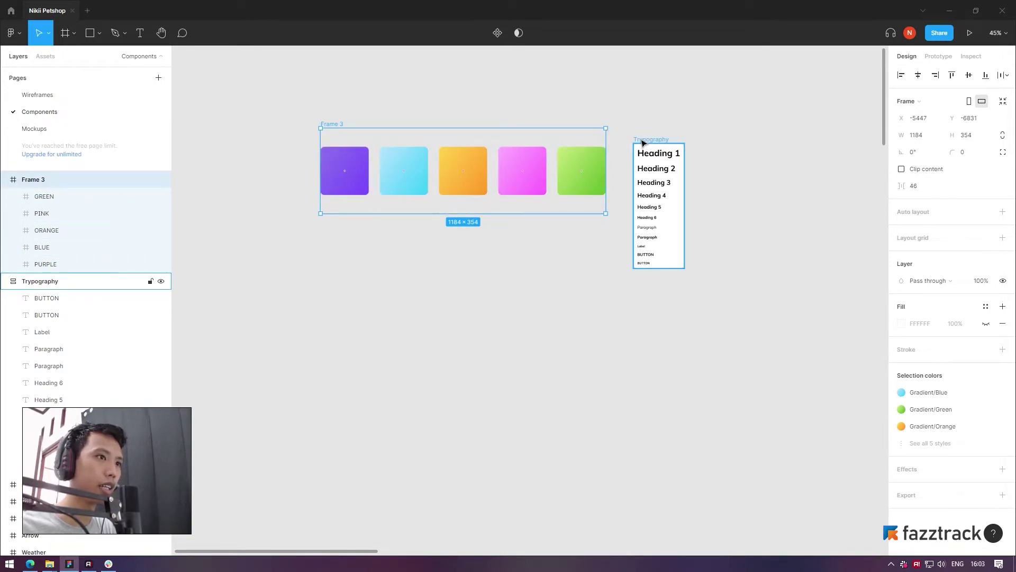
pyautogui.click(335, 124)
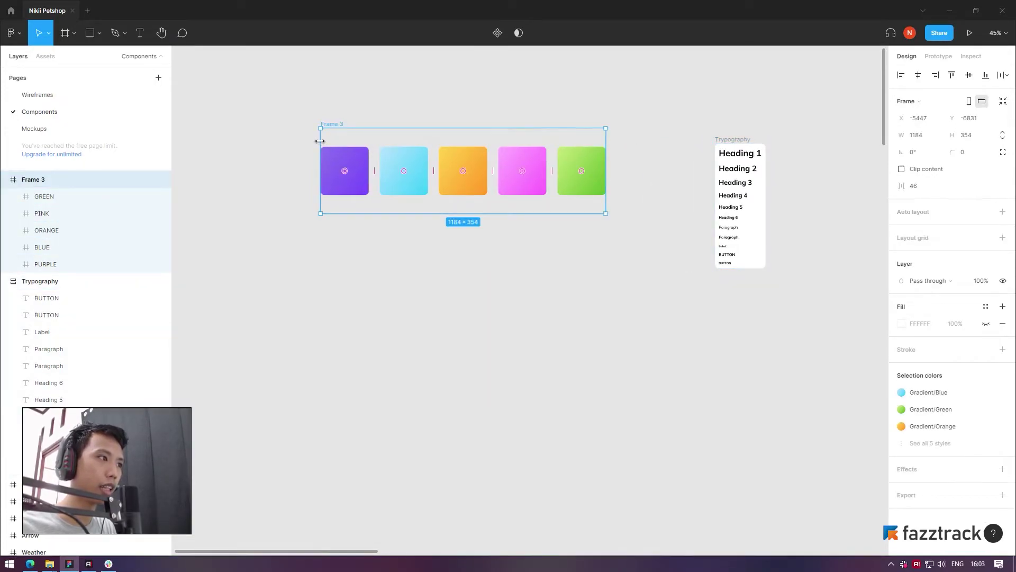
pyautogui.moveTo(320, 137)
pyautogui.mouseDown()
pyautogui.moveTo(291, 136)
pyautogui.moveTo(312, 113)
pyautogui.mouseUp()
# Rename the swatch frame to COLOR
pyautogui.write('colo')
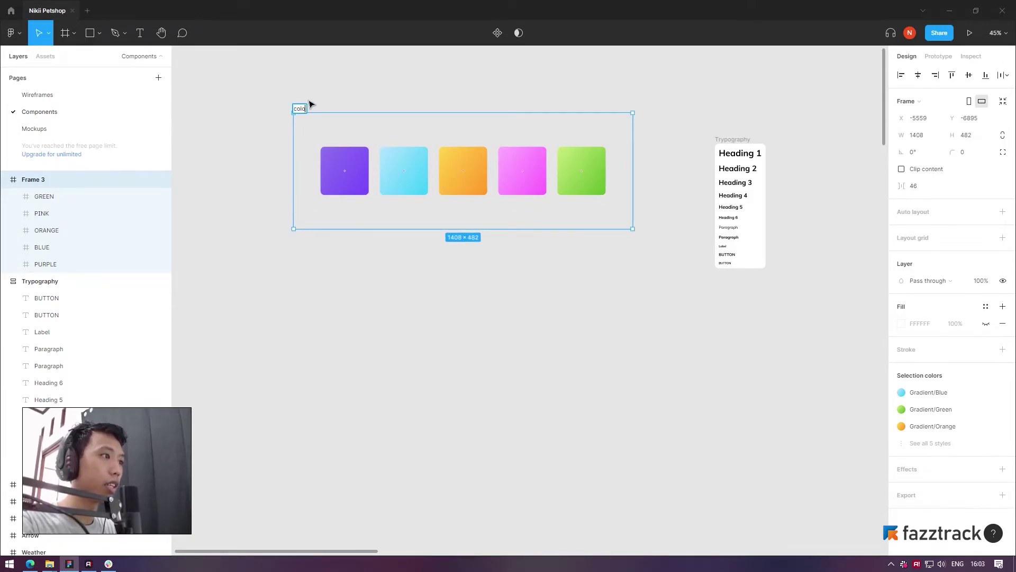
pyautogui.press('BackSpace')
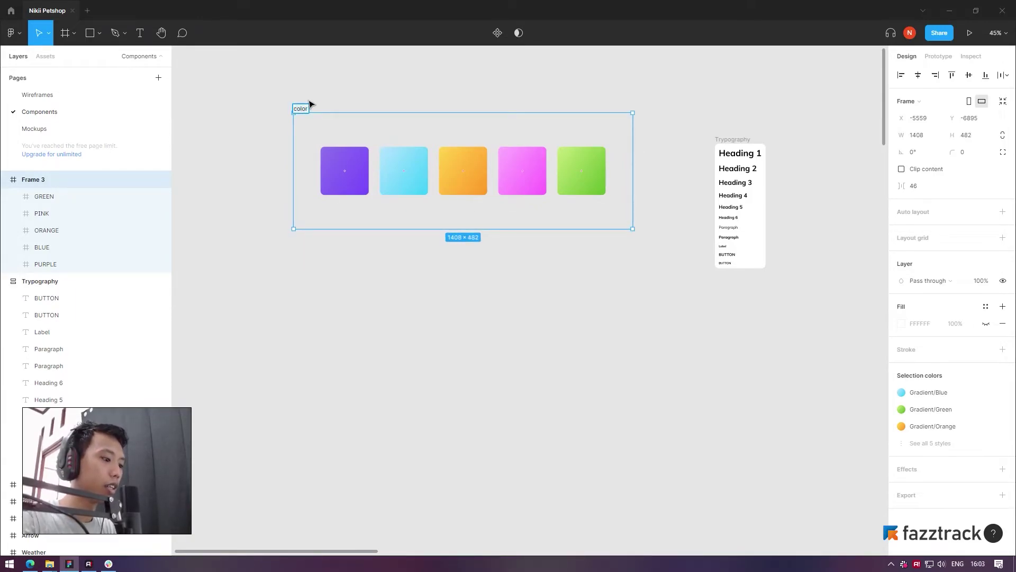
pyautogui.press('BackSpace')
pyautogui.press('BackSpace')
pyautogui.press('BackSpace')
pyautogui.write('COL')
pyautogui.press('Return')
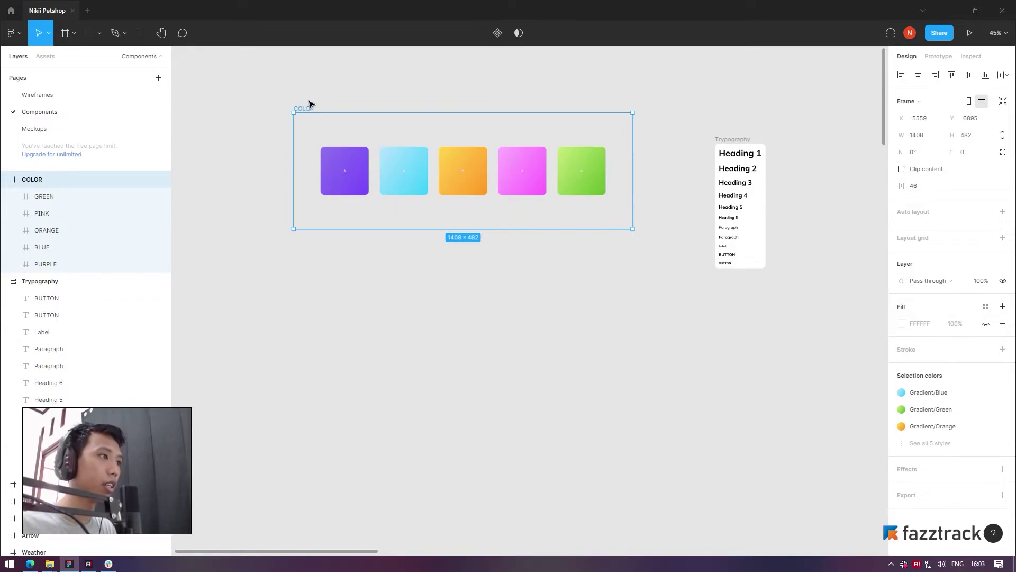
# Show the COLOR frame's white fill and stretch the frame much taller, keeping swatches in place
pyautogui.click(986, 323)
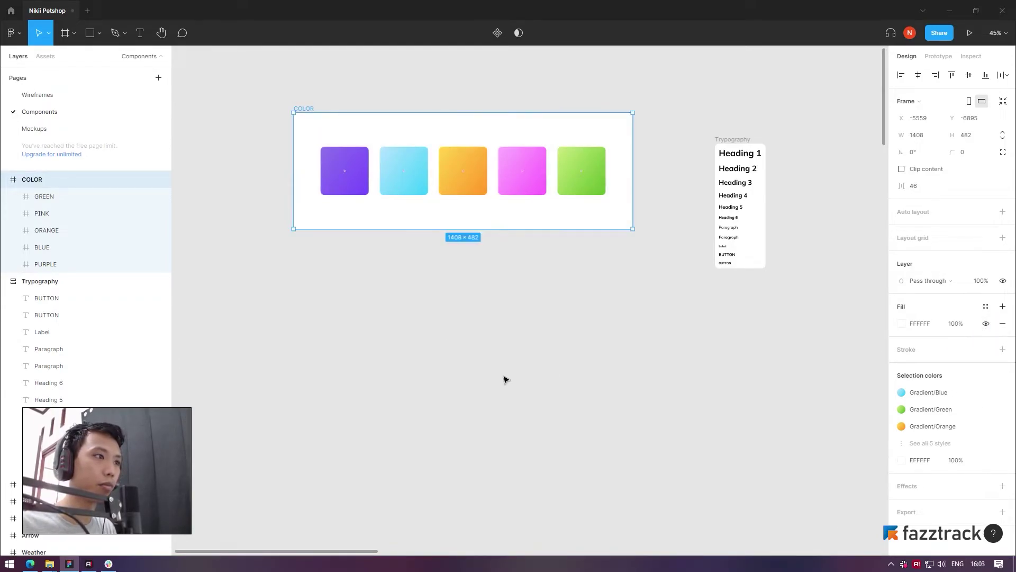
pyautogui.click(507, 379)
pyautogui.click(300, 108)
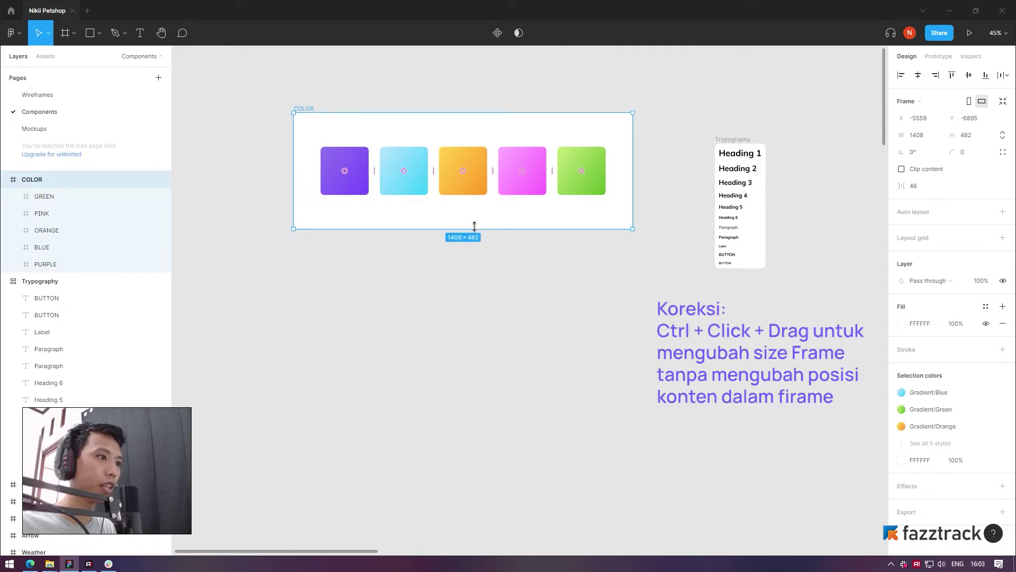
pyautogui.moveTo(475, 235); pyautogui.dragTo(488, 430)
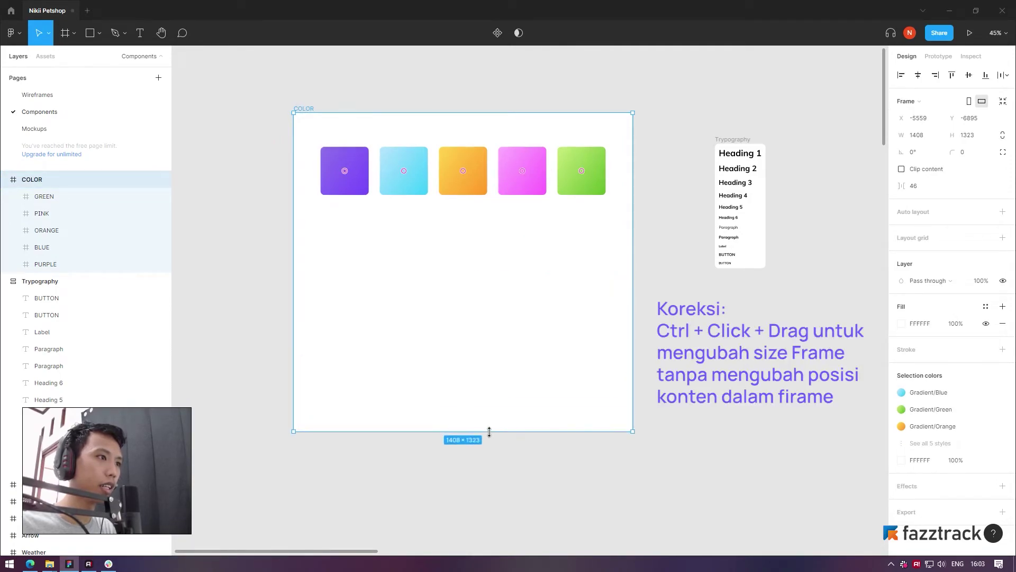
pyautogui.hotkey('ctrl', 'z')
pyautogui.moveTo(461, 231); pyautogui.dragTo(463, 444)
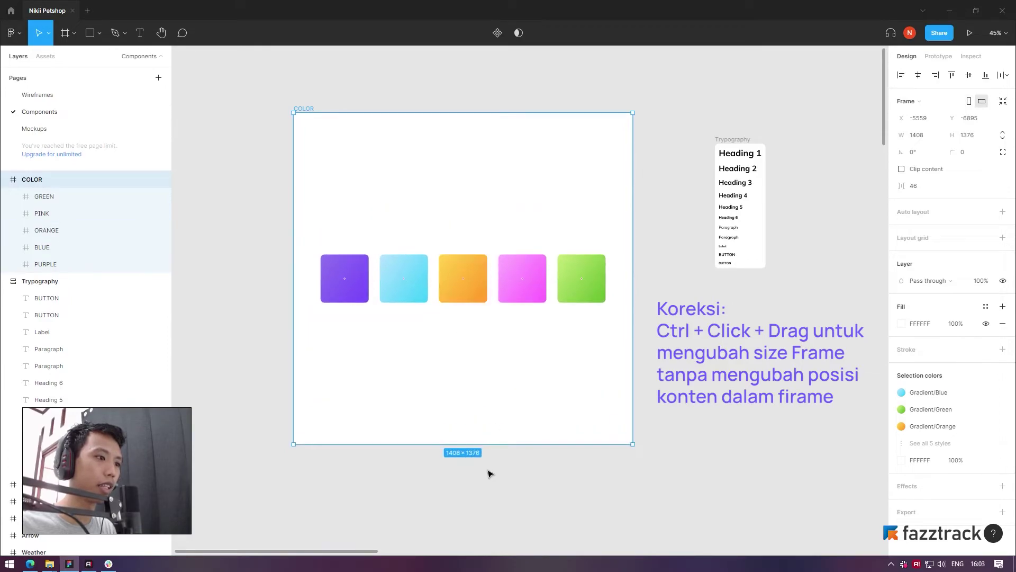
pyautogui.hotkey('ctrl', 'z')
pyautogui.moveTo(422, 232); pyautogui.dragTo(443, 512)
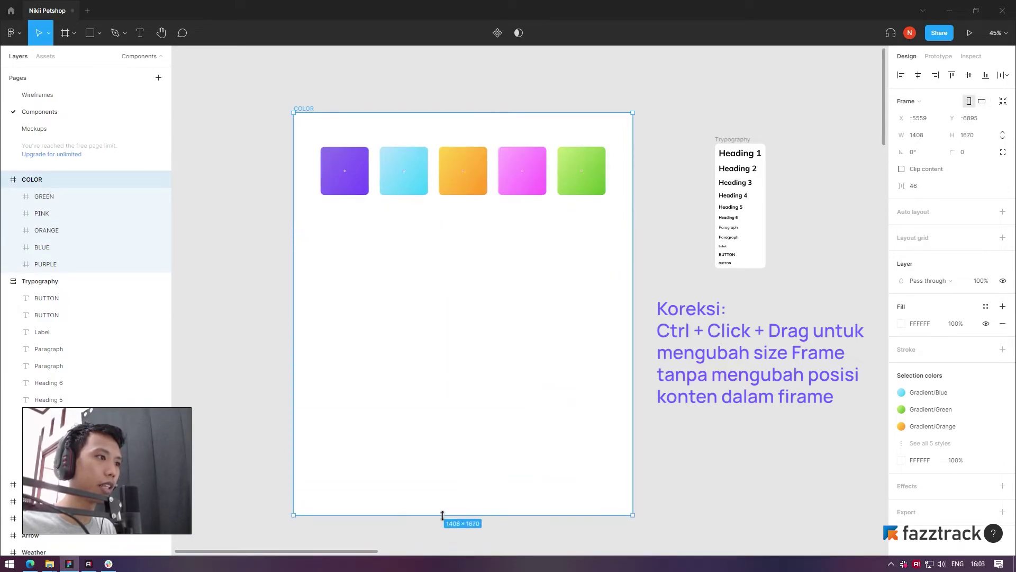
pyautogui.press('Escape')
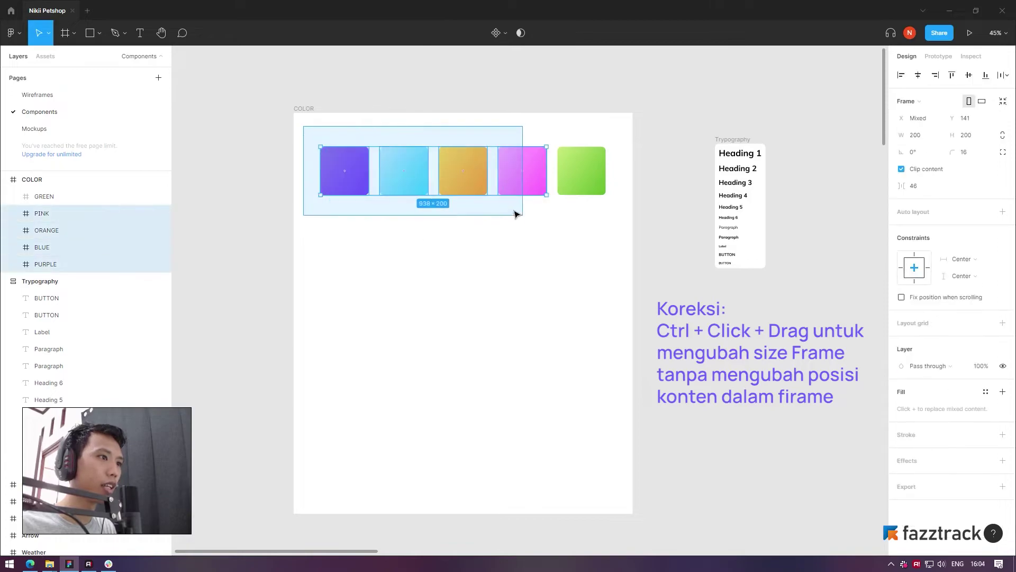
# Copy the purple, blue and orange swatches down to start a second row
pyautogui.moveTo(306, 131); pyautogui.dragTo(490, 206)
pyautogui.scroll(1, 490, 206)
pyautogui.moveTo(414, 161)
pyautogui.mouseDown()
pyautogui.moveTo(427, 311)
pyautogui.moveTo(411, 277)
pyautogui.mouseUp()
# Place the duplicated swatches below the top row and check the three lower copies
pyautogui.click(382, 281)
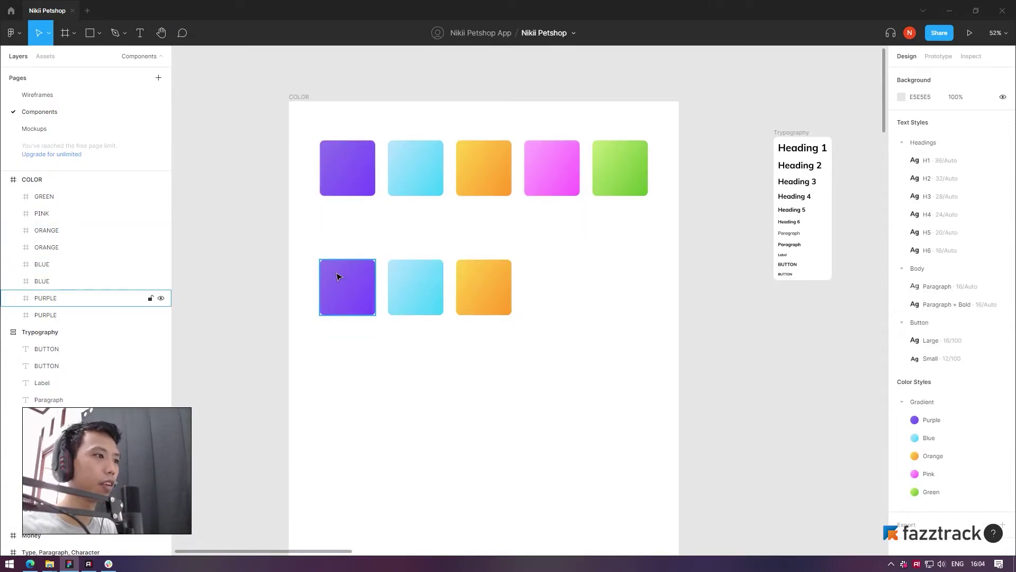
pyautogui.moveTo(310, 238); pyautogui.dragTo(569, 347)
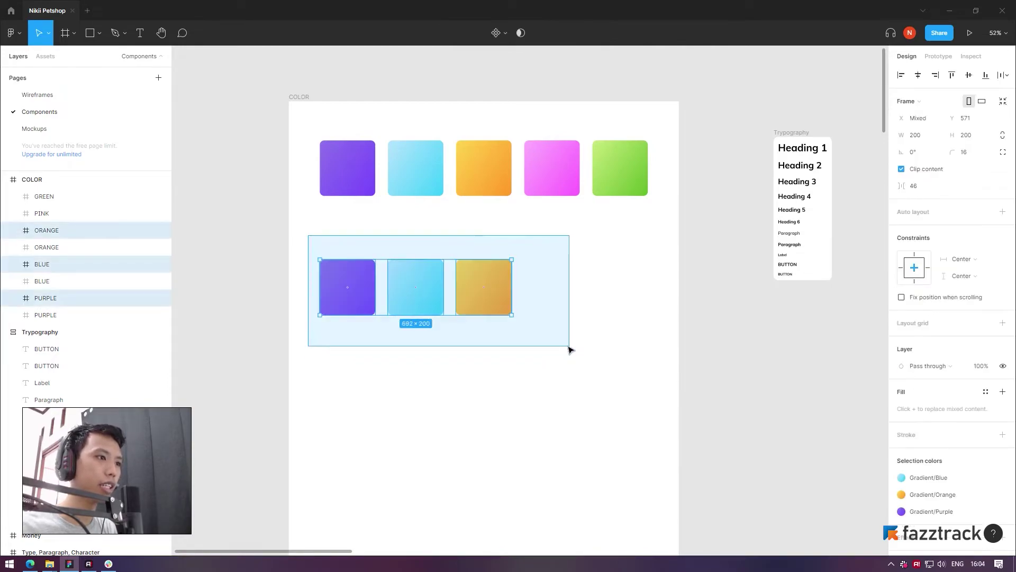
pyautogui.click(762, 412)
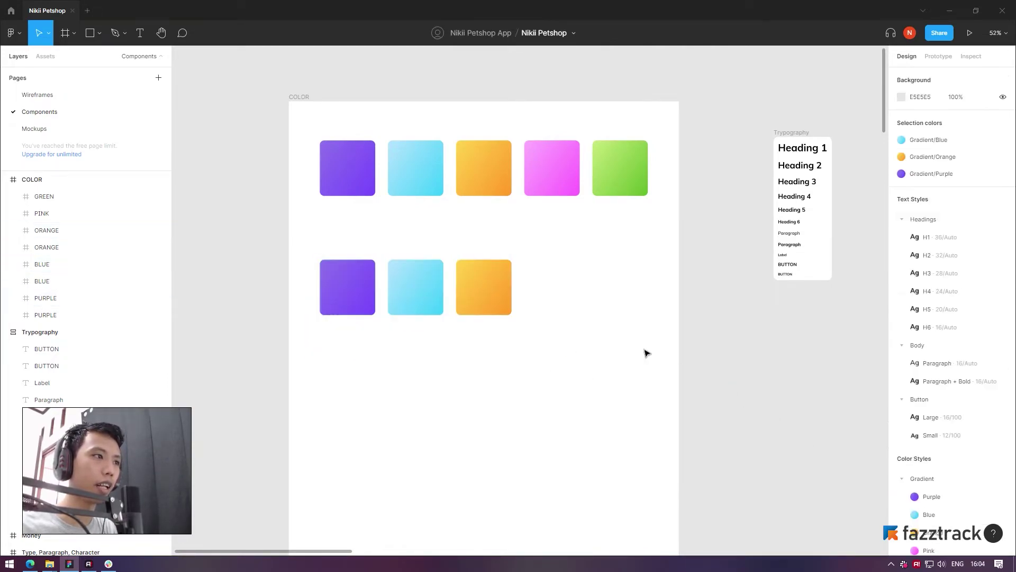
# Detach the gradient colour styles from the lower purple, blue and orange swatches
pyautogui.click(347, 287)
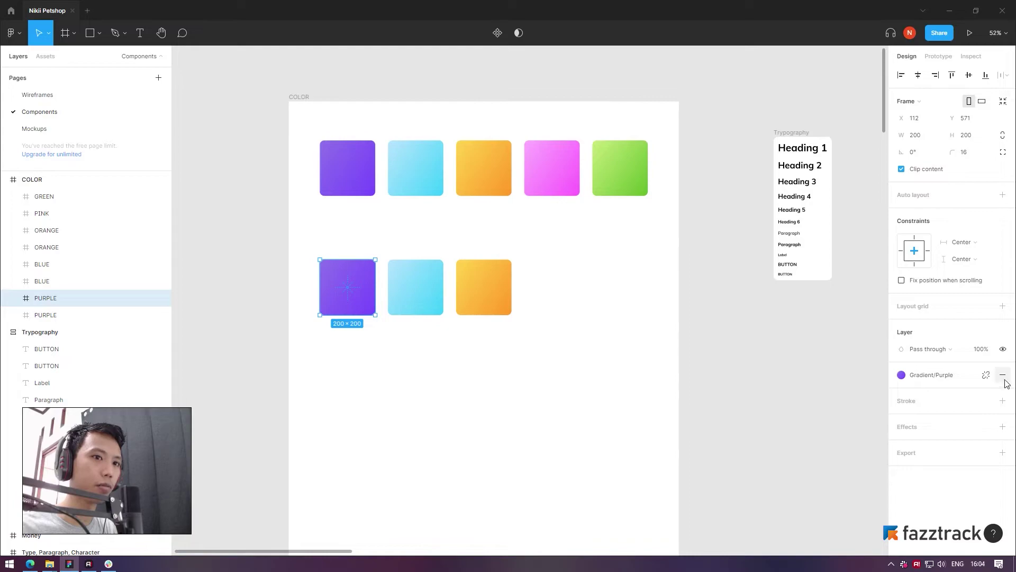
pyautogui.click(987, 374)
pyautogui.click(418, 291)
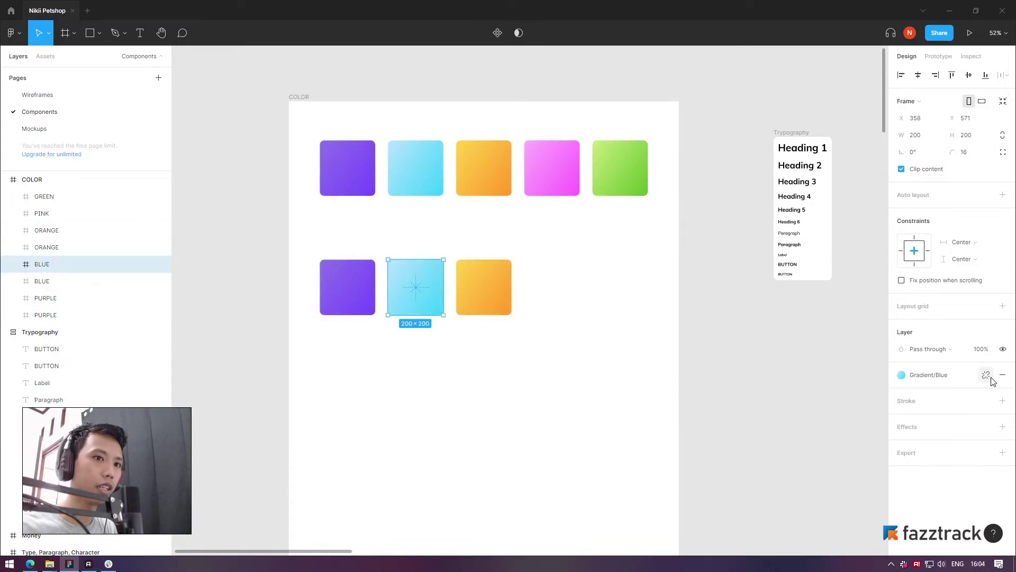
pyautogui.click(986, 375)
pyautogui.click(487, 301)
pyautogui.click(986, 374)
pyautogui.click(501, 395)
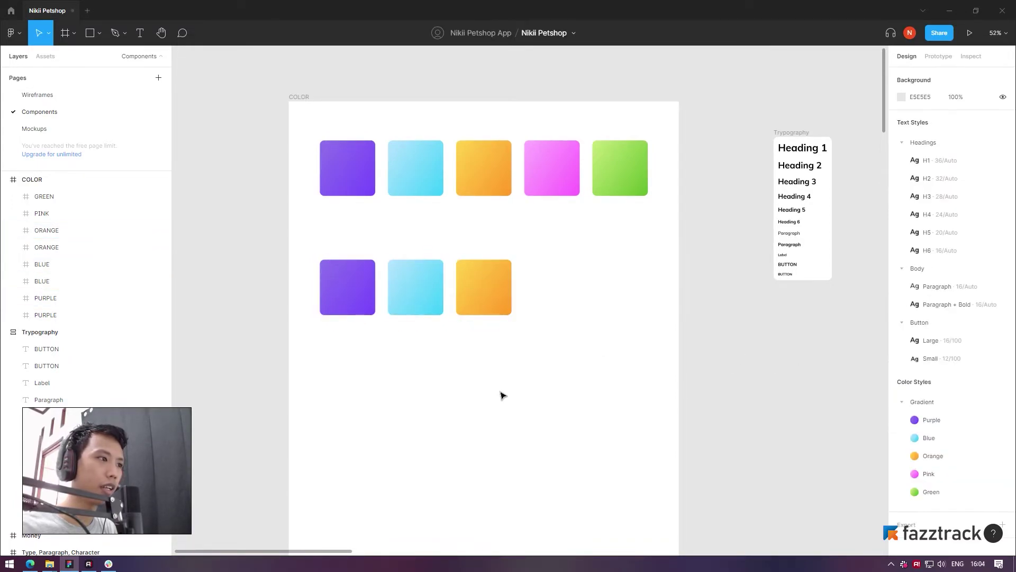
pyautogui.click(345, 298)
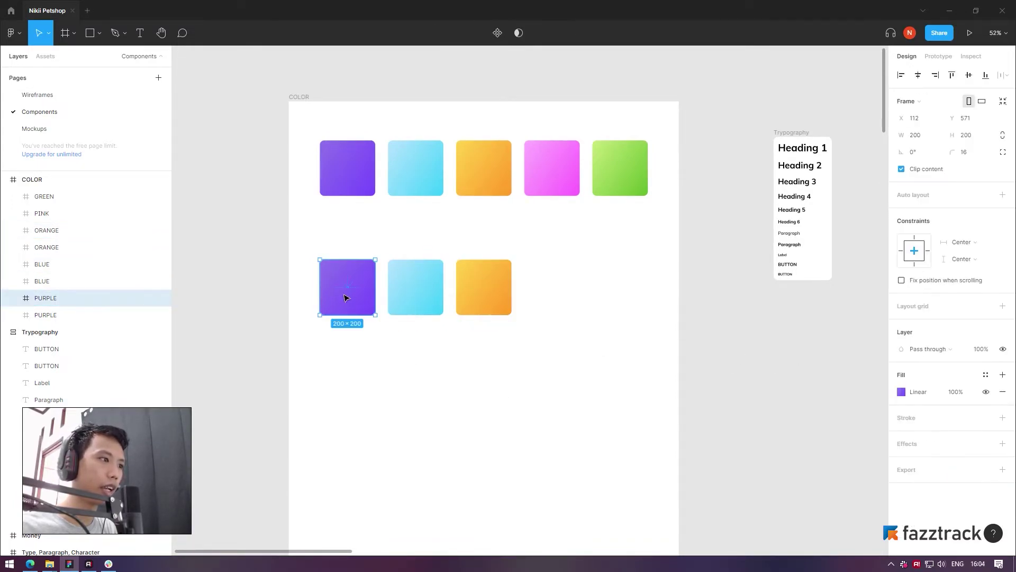
# Start a new colour style named Purple from the lower swatch's fill, then dismiss it
pyautogui.click(986, 376)
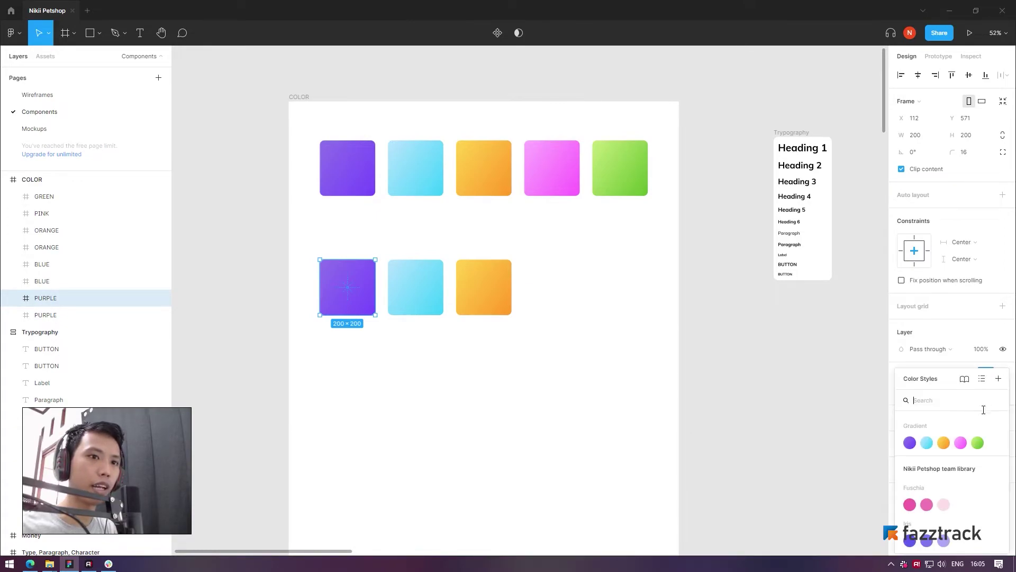
pyautogui.click(999, 378)
pyautogui.write('s')
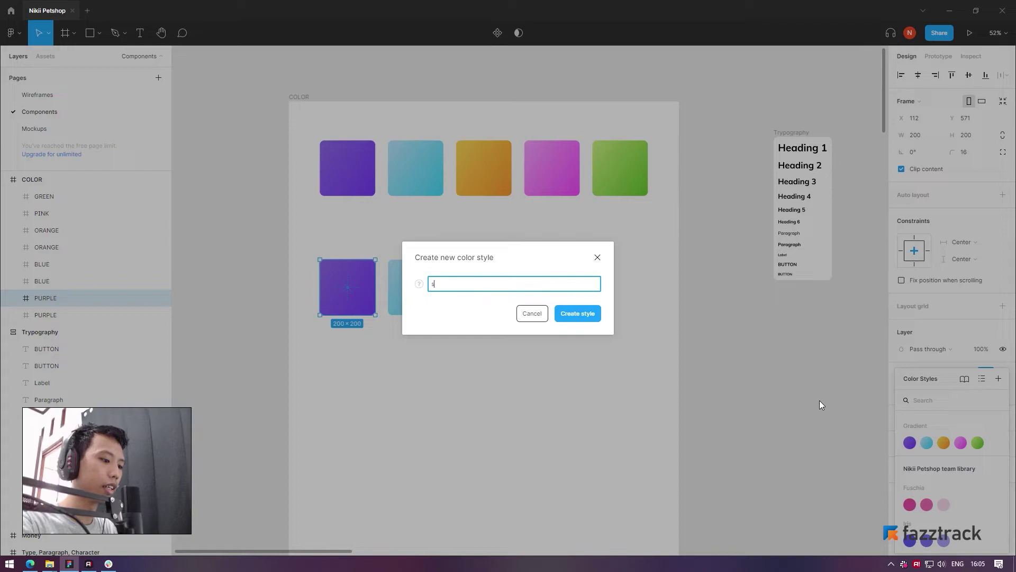
pyautogui.write('Purple')
pyautogui.press('Return')
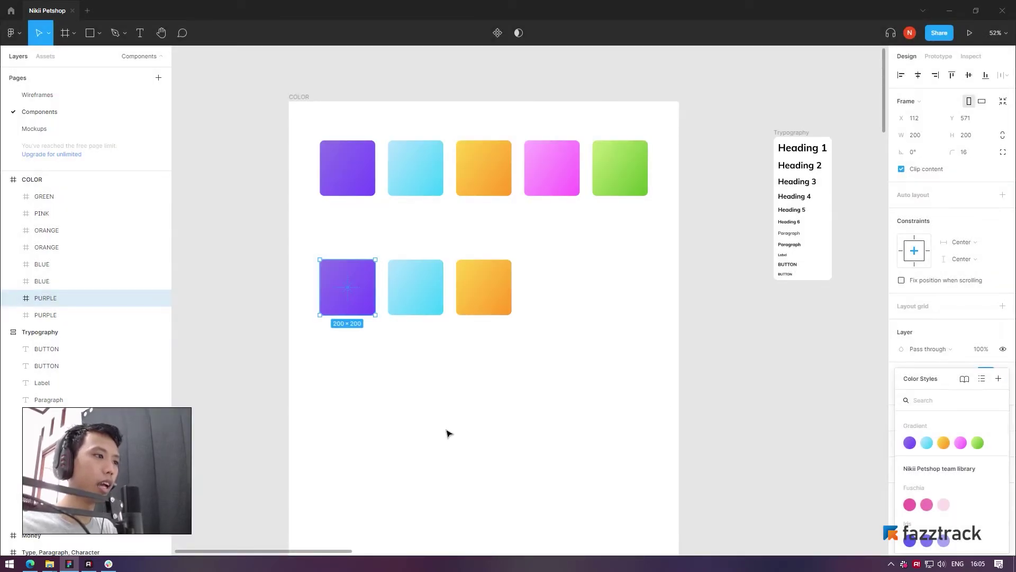
pyautogui.click(447, 430)
pyautogui.click(350, 289)
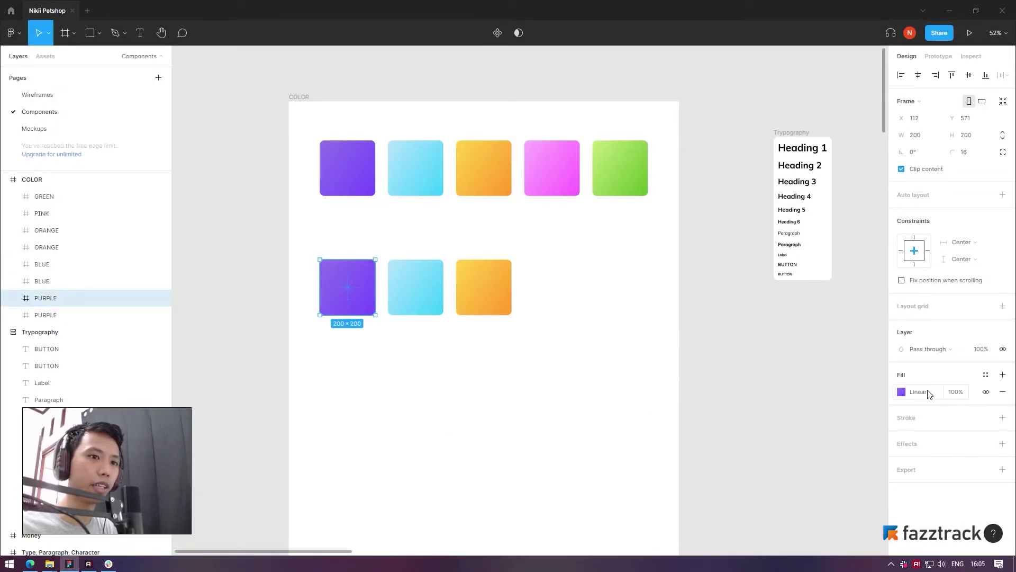
# Switch the lower purple swatch to a solid 212529 fill, then change its hex to 373440
pyautogui.click(901, 392)
pyautogui.click(783, 242)
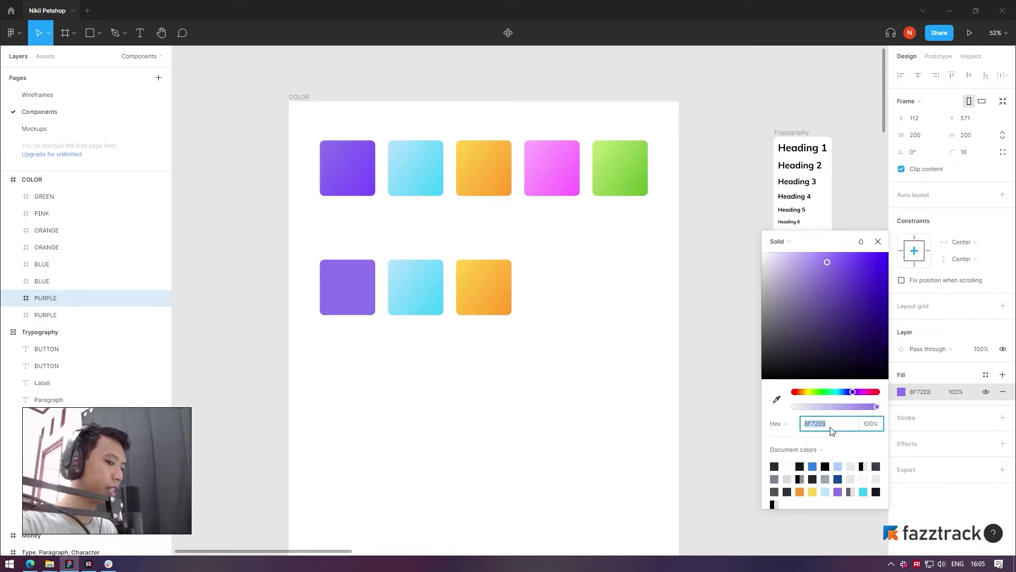
pyautogui.write('212529')
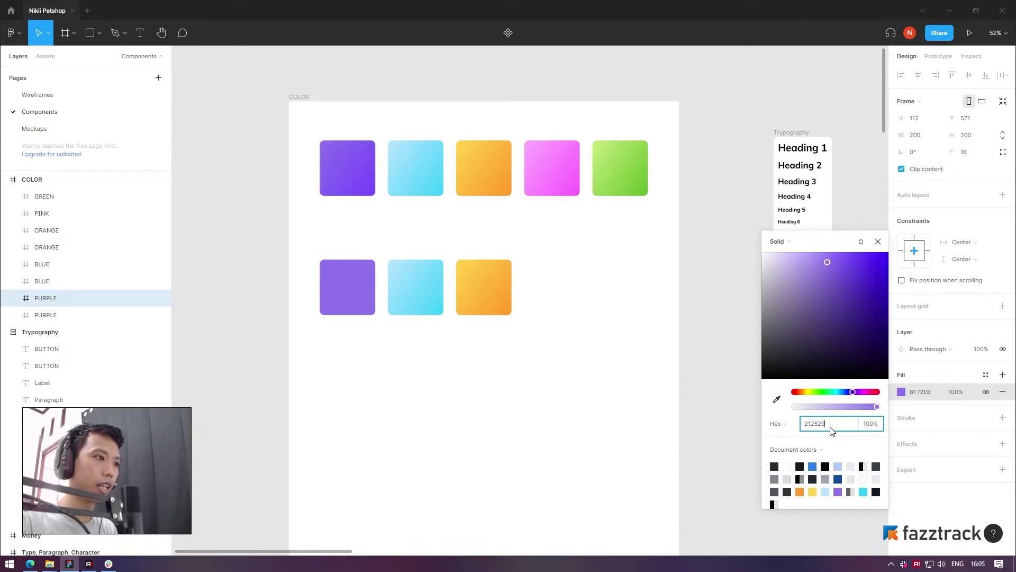
pyautogui.press('Return')
pyautogui.press('Escape')
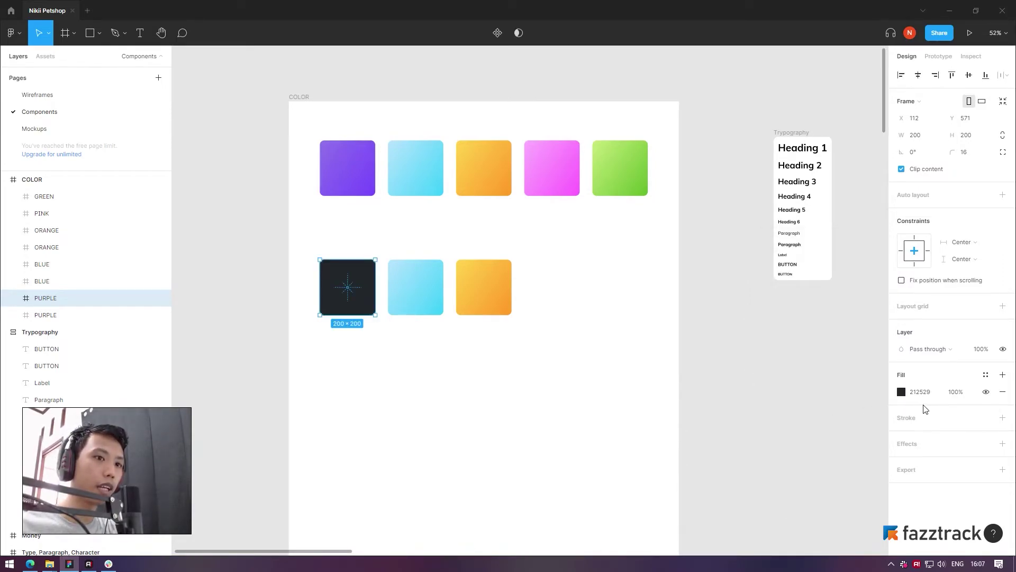
pyautogui.click(920, 392)
pyautogui.write('343a40')
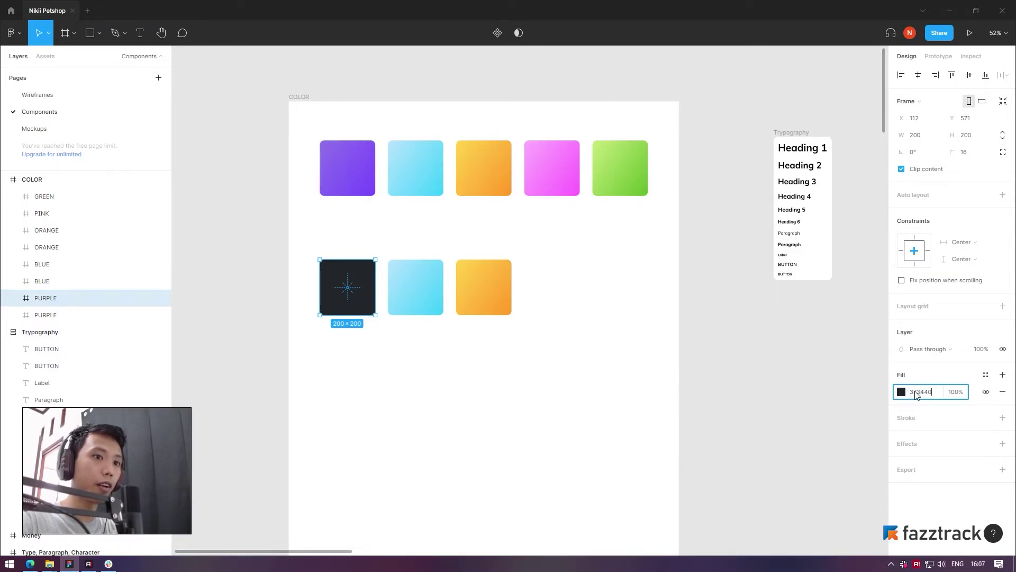
pyautogui.press('Return')
# Change the lower blue swatch to a solid grey fill, hex B1ADBD
pyautogui.click(482, 401)
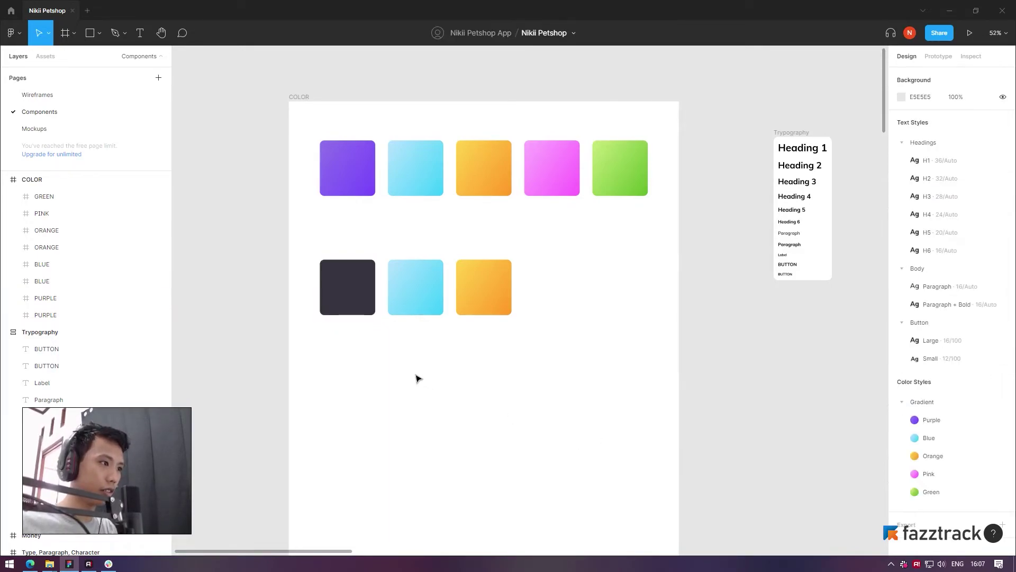
pyautogui.click(419, 289)
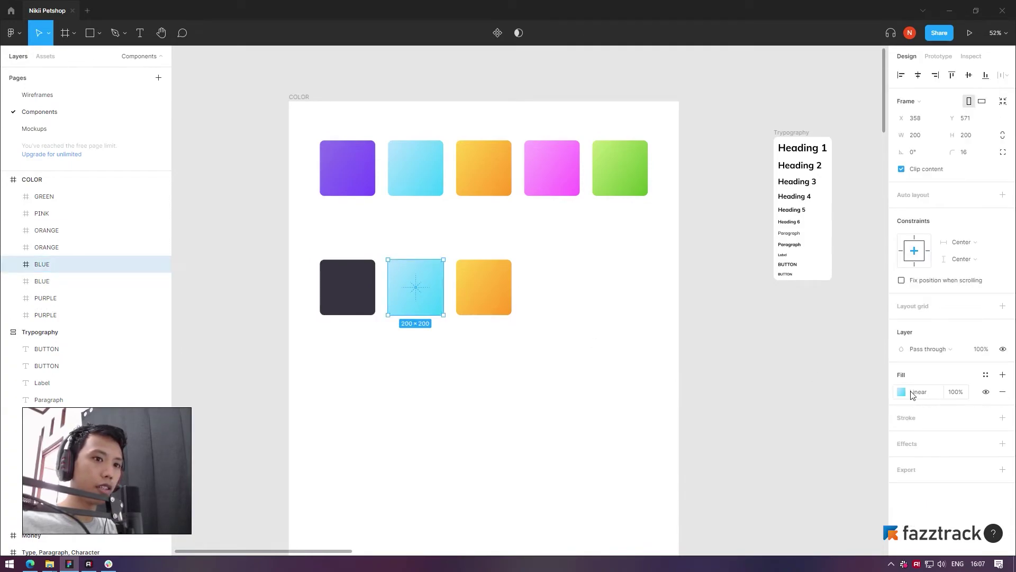
pyautogui.click(902, 391)
pyautogui.click(813, 239)
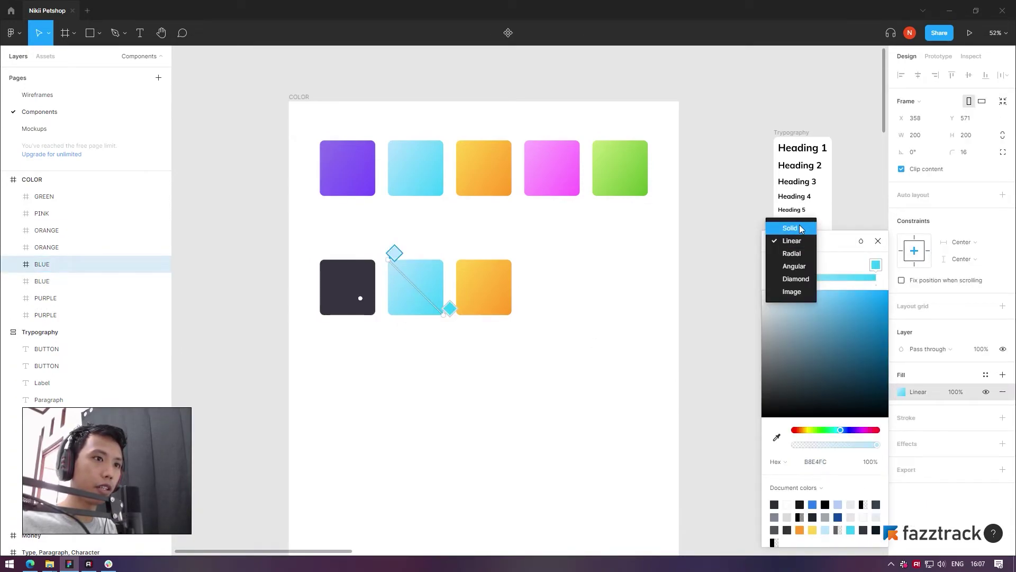
pyautogui.click(790, 228)
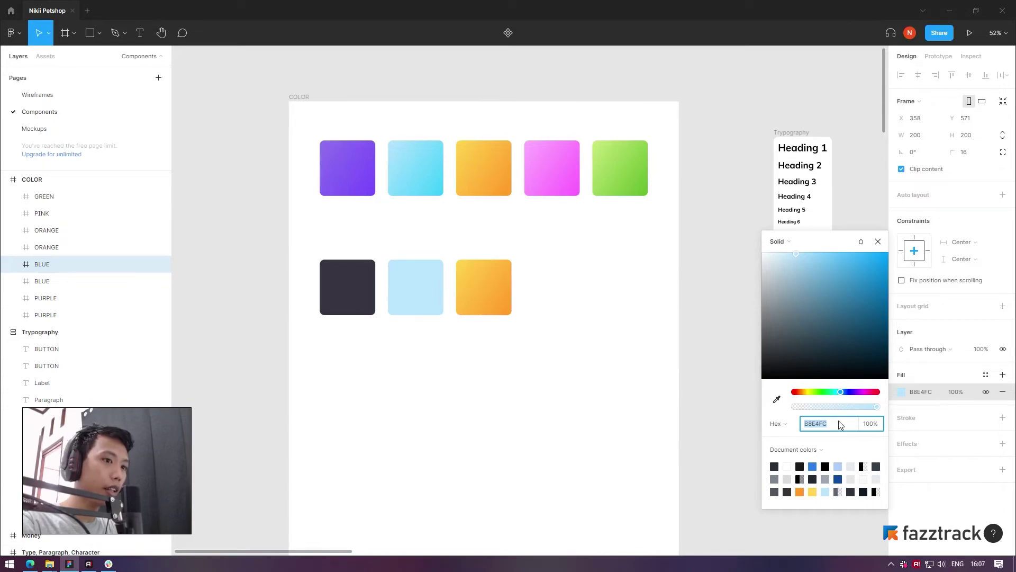
pyautogui.write('B1ADBD')
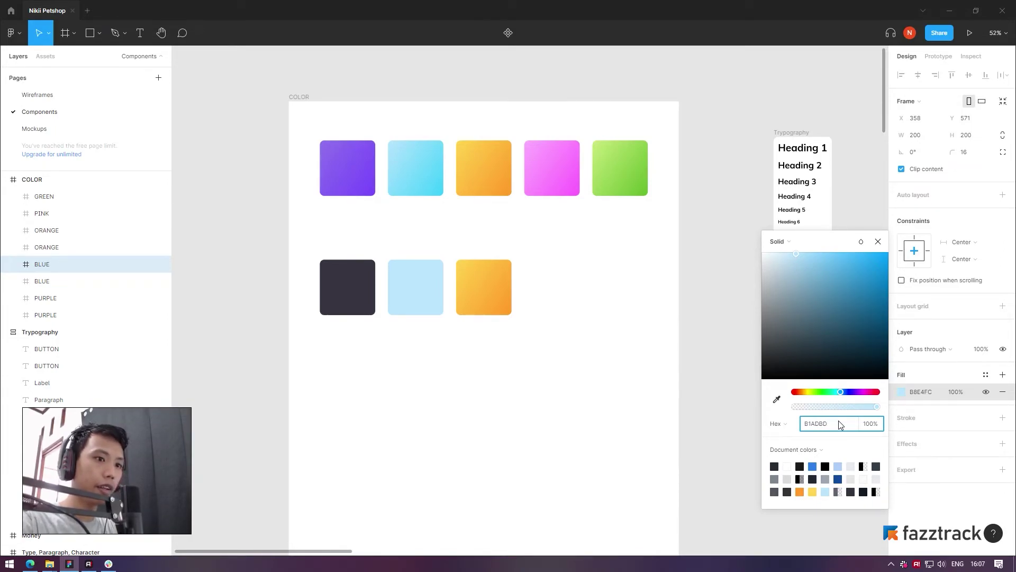
pyautogui.press('Return')
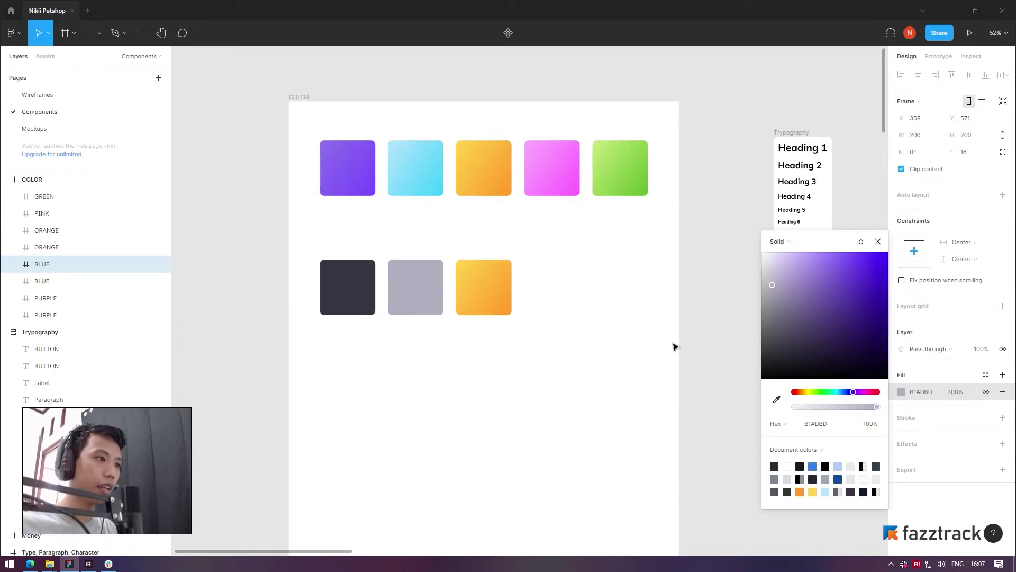
pyautogui.click(878, 242)
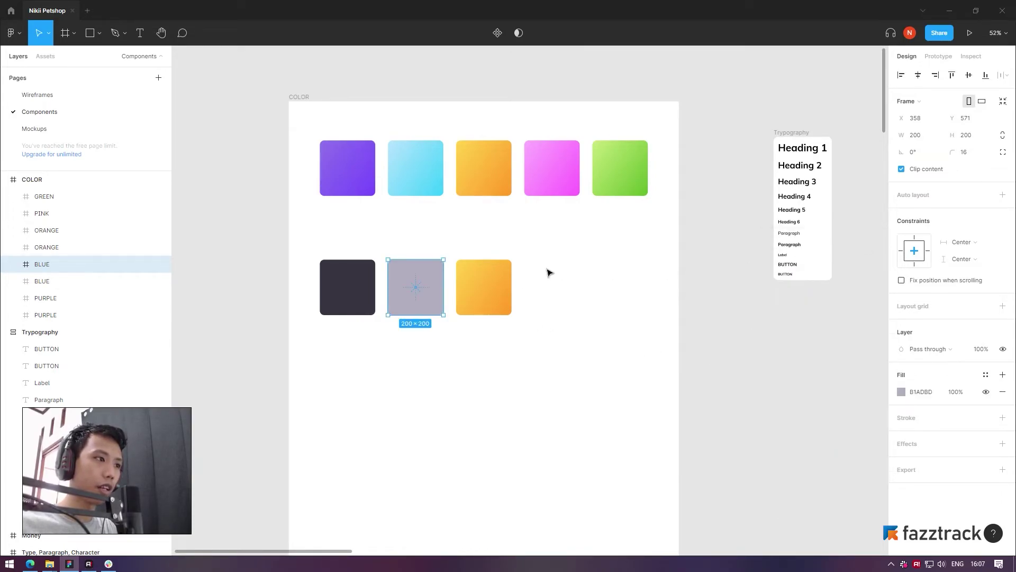
# Change the lower orange swatch to a solid light grey fill, hex F0F0F4
pyautogui.click(492, 289)
pyautogui.click(902, 394)
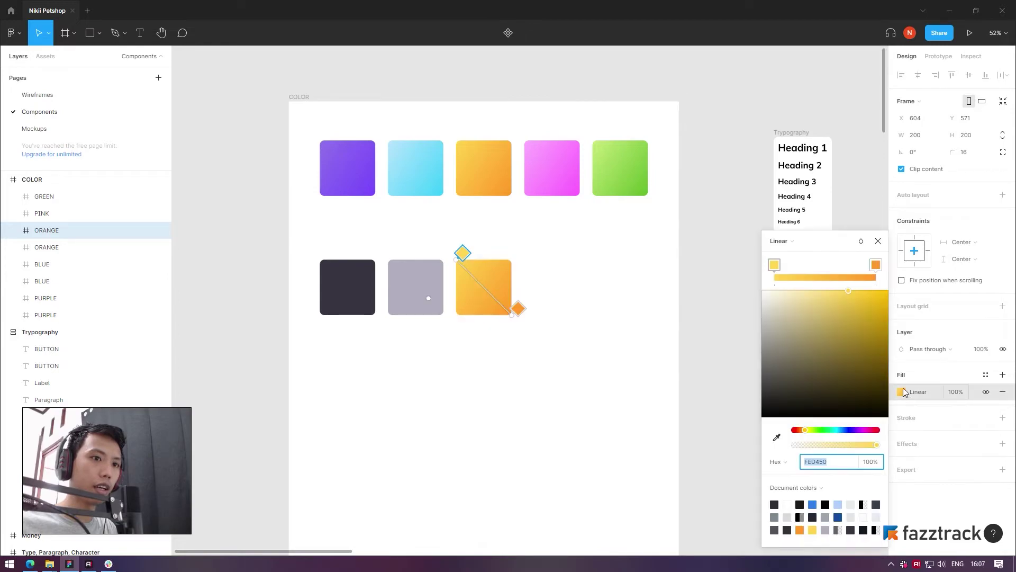
pyautogui.click(796, 240)
pyautogui.click(801, 232)
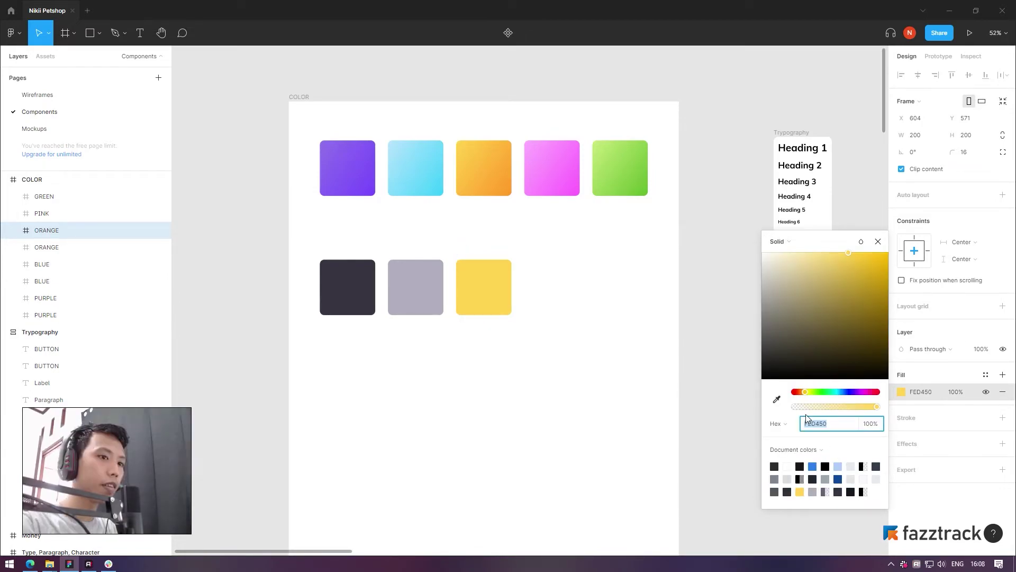
pyautogui.write('F0F0F')
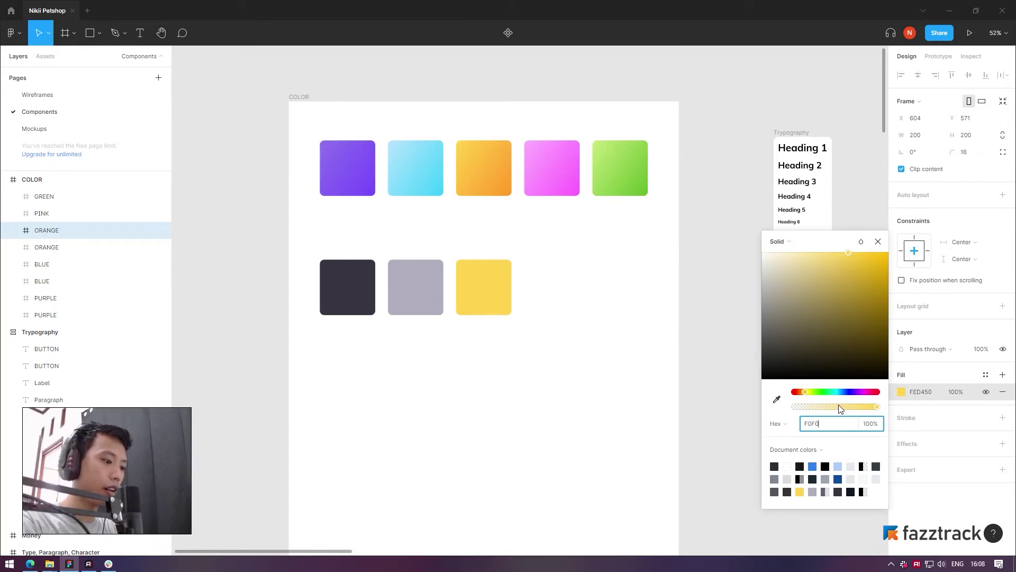
pyautogui.write('4')
pyautogui.press('Return')
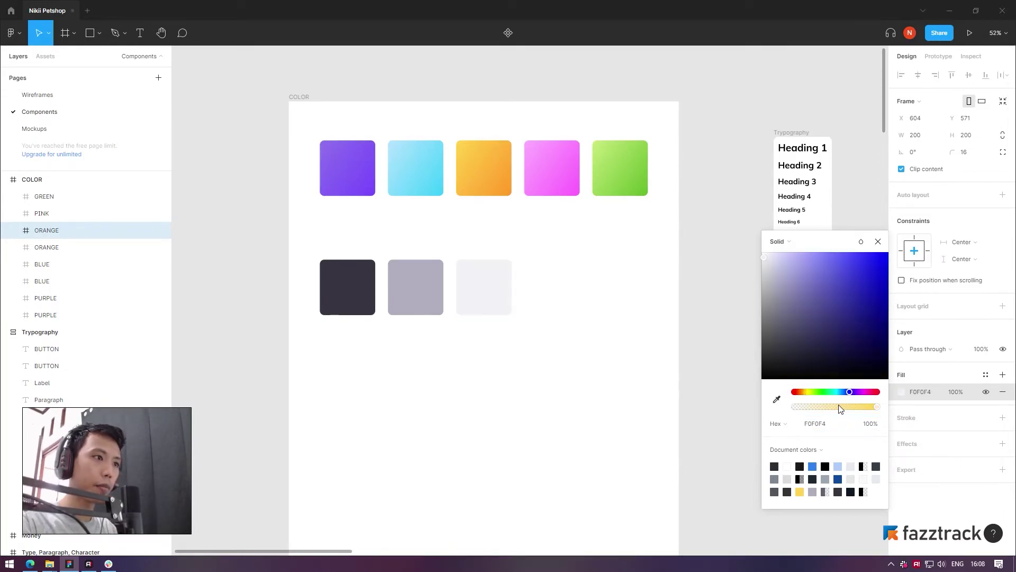
pyautogui.click(878, 241)
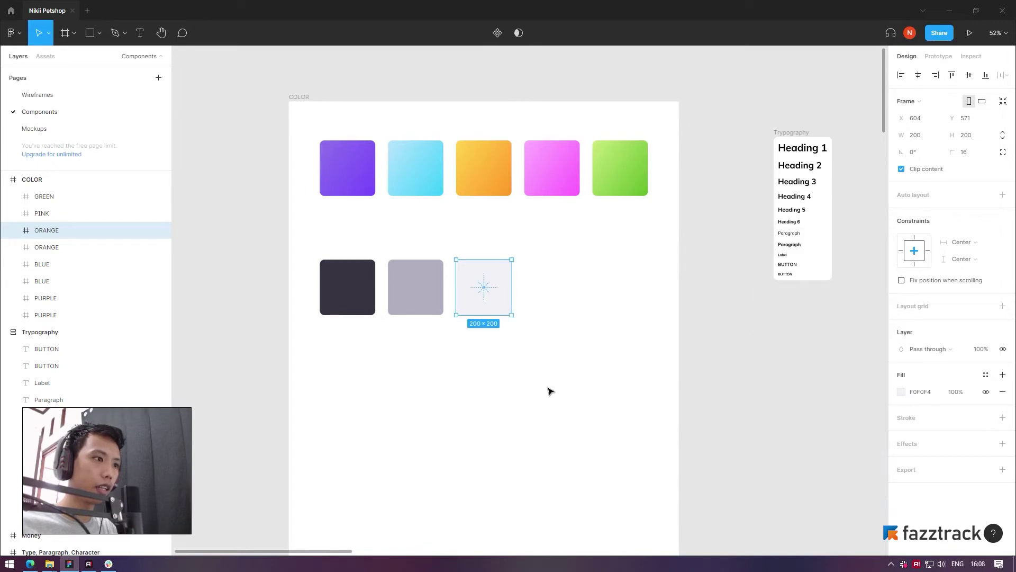
pyautogui.click(549, 390)
# Copy the light grey swatch to the right and give the fourth square an F9F9FB fill
pyautogui.scroll(1, 548, 323)
pyautogui.click(480, 275)
pyautogui.scroll(2, 480, 275)
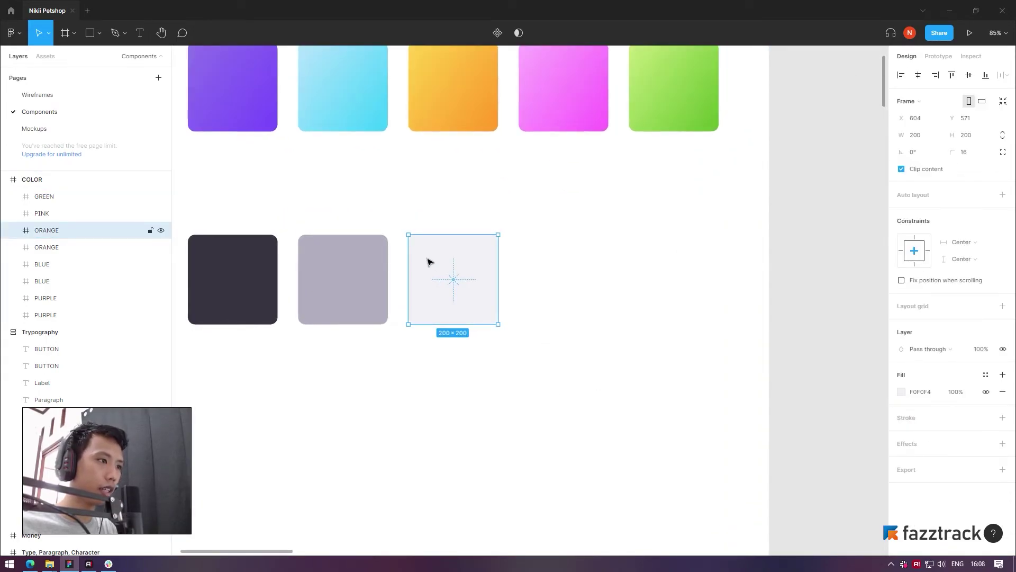
pyautogui.moveTo(430, 265); pyautogui.dragTo(651, 276)
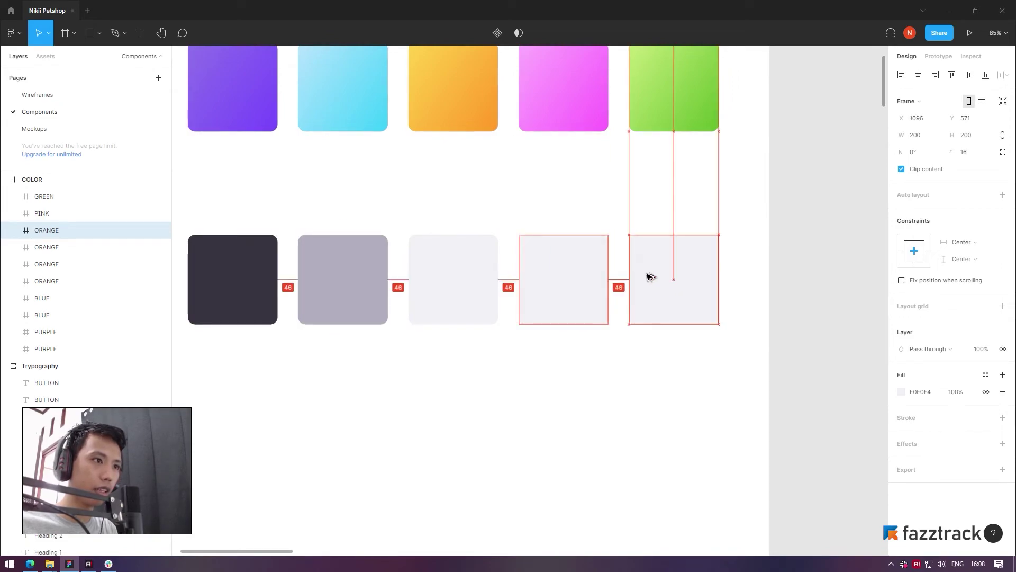
pyautogui.click(560, 299)
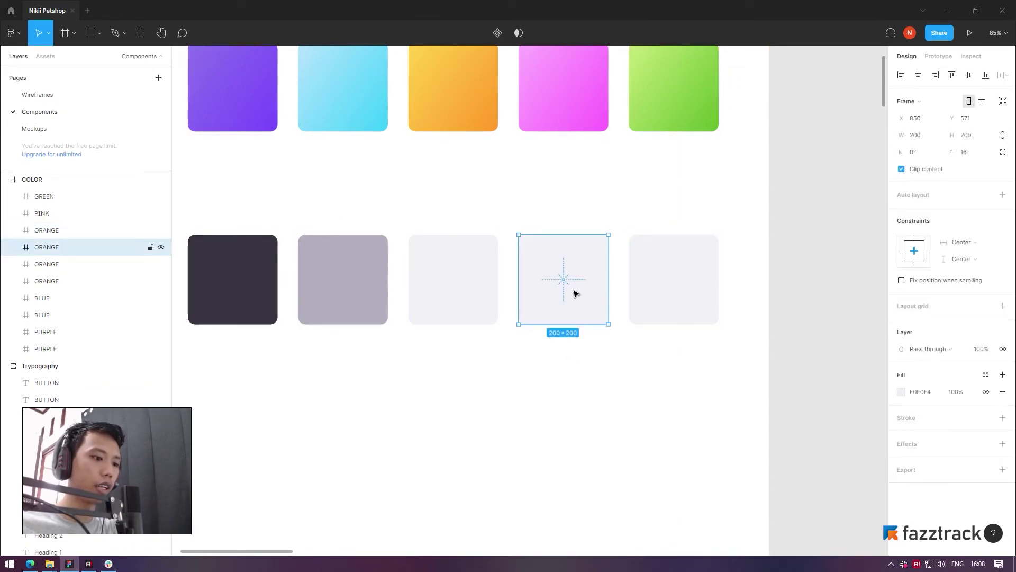
pyautogui.click(923, 394)
pyautogui.write('9F9FB')
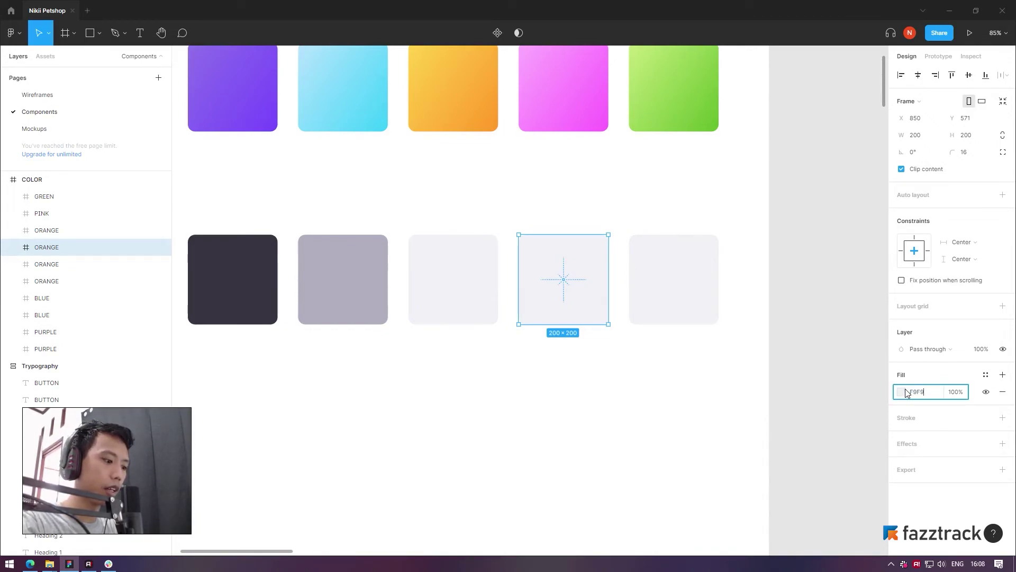
pyautogui.press('Return')
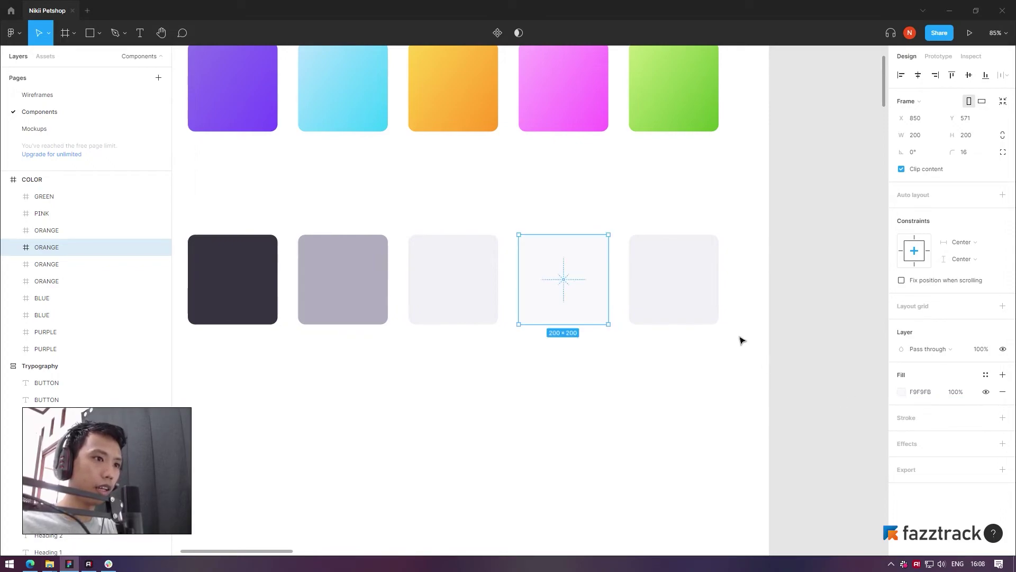
# Delete the extra white square at the row's end and select the whole bottom row
pyautogui.click(714, 318)
pyautogui.click(914, 394)
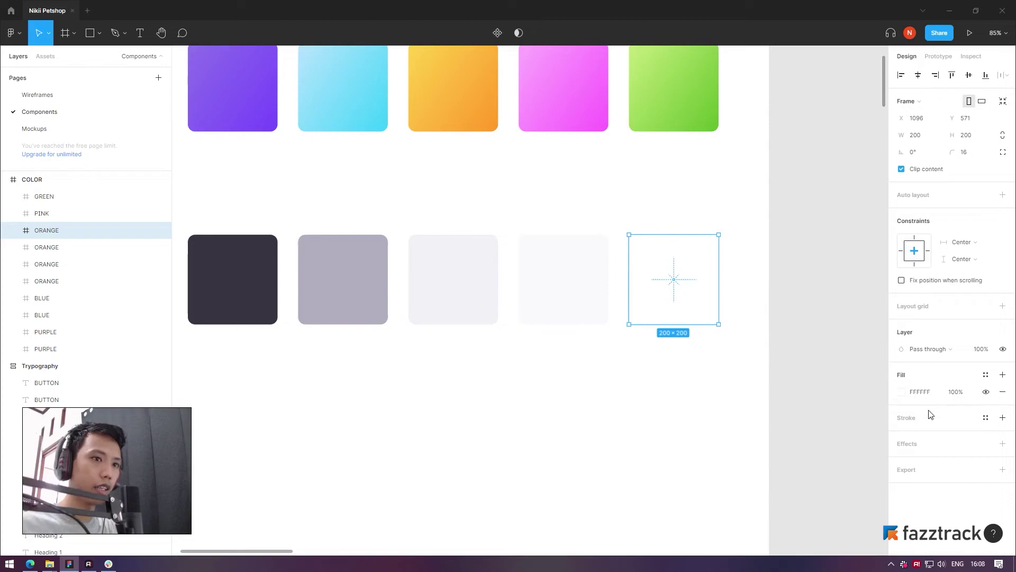
pyautogui.press('Delete')
pyautogui.keyDown('ctrl'); pyautogui.scroll(-3, 487, 378); pyautogui.keyUp('ctrl')
pyautogui.scroll(-1, 400, 342)
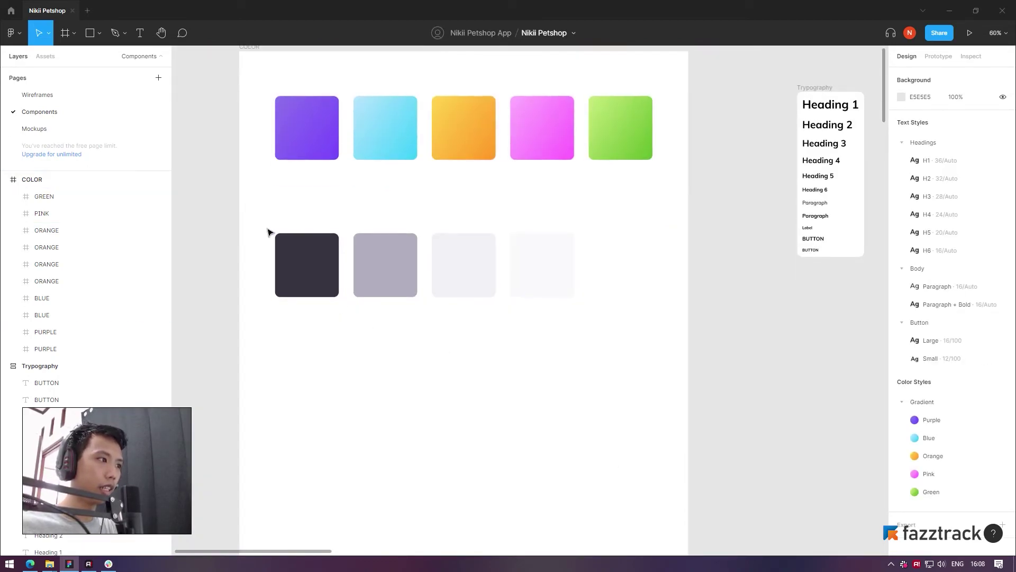
pyautogui.moveTo(268, 220); pyautogui.dragTo(801, 360)
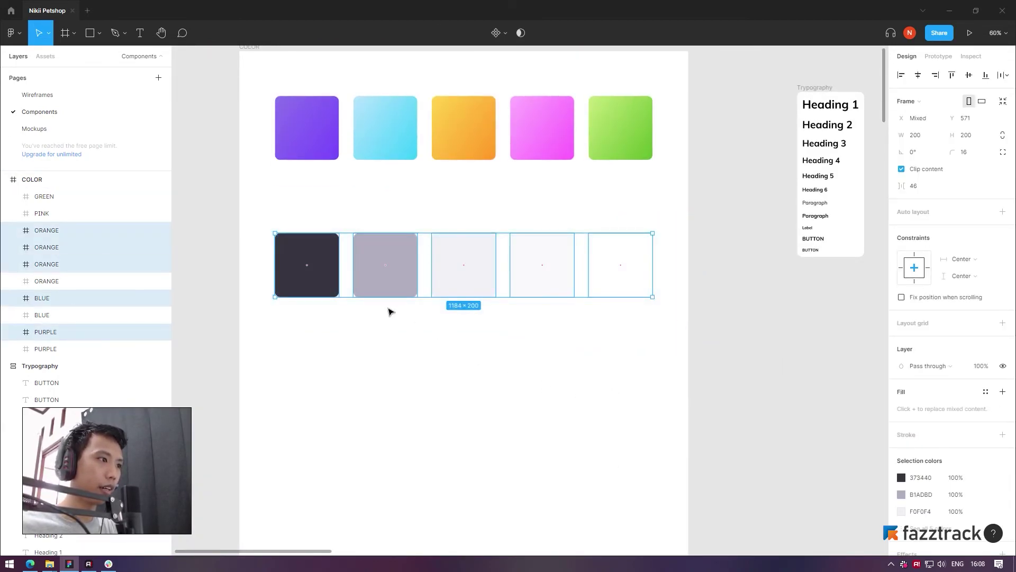
# Save the dark swatch's fill as a new colour style named Solid/Dark
pyautogui.click(450, 402)
pyautogui.keyDown('ctrl'); pyautogui.scroll(3, 374, 356); pyautogui.keyUp('ctrl')
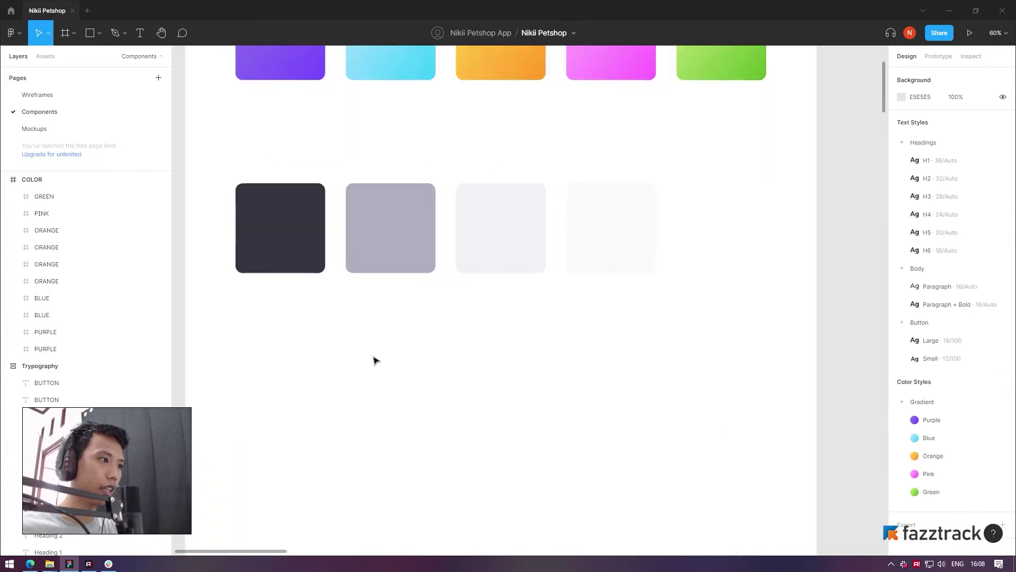
pyautogui.click(287, 253)
pyautogui.click(1003, 375)
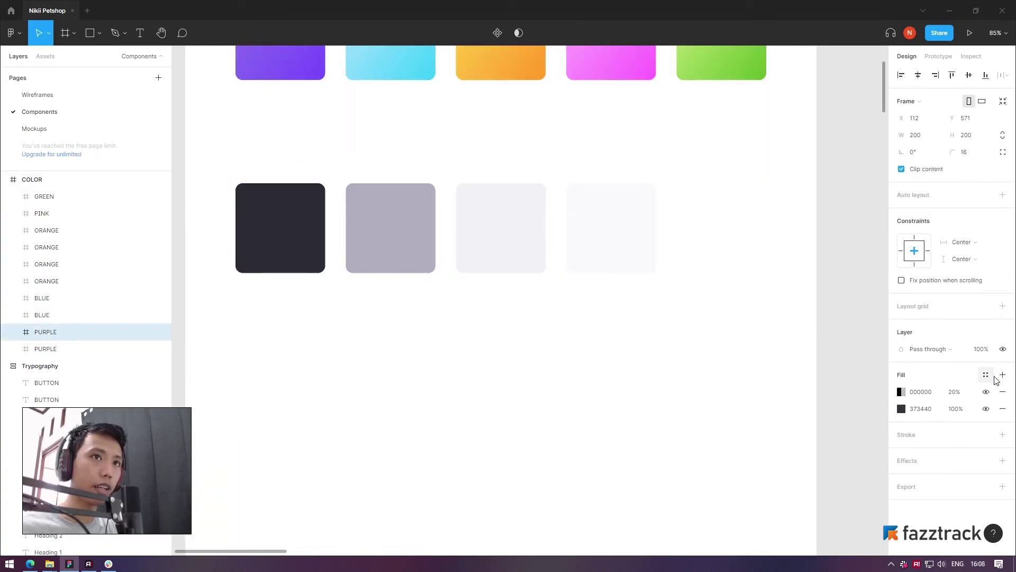
pyautogui.hotkey('ctrl', 'z')
pyautogui.click(985, 375)
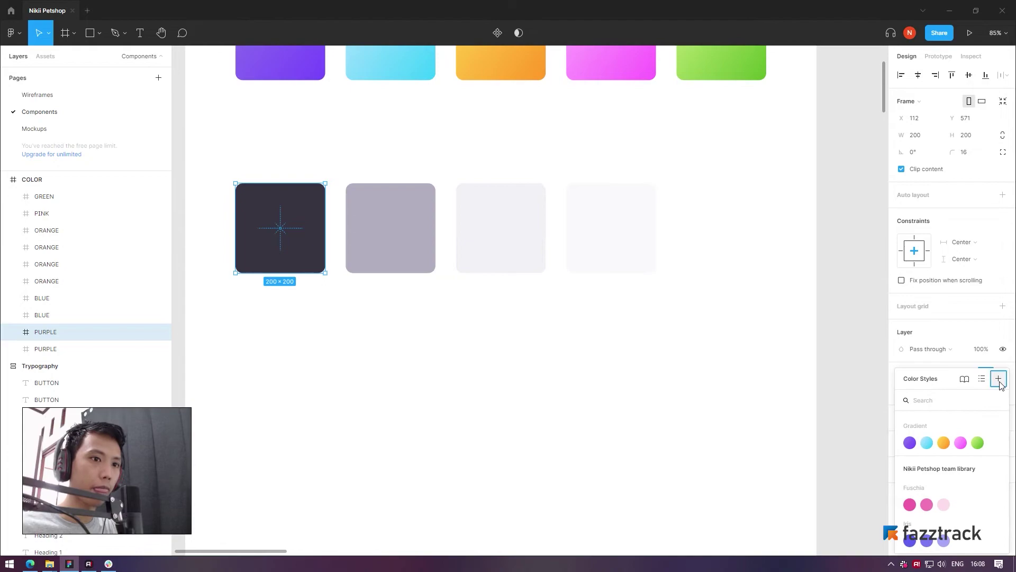
pyautogui.click(998, 379)
pyautogui.write('Solid/Da')
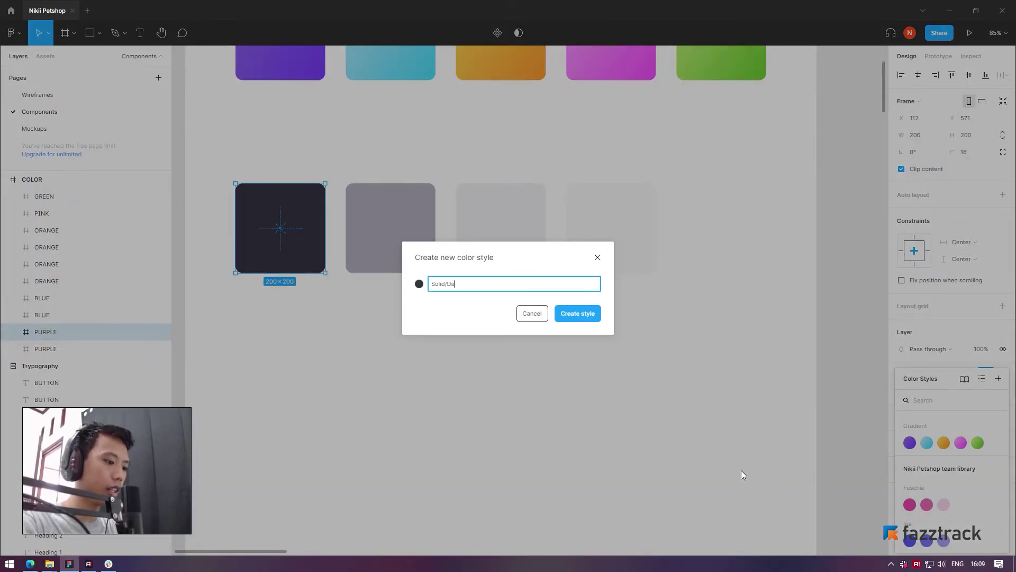
pyautogui.write('rk')
pyautogui.press('Return')
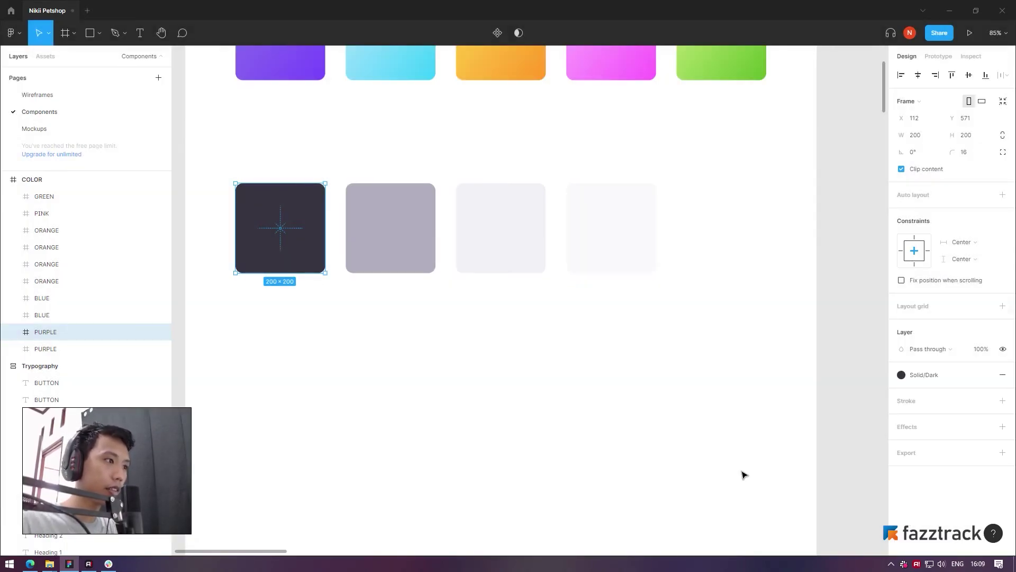
# Save the gray swatch's fill as the Solid/Gray colour style
pyautogui.click(384, 238)
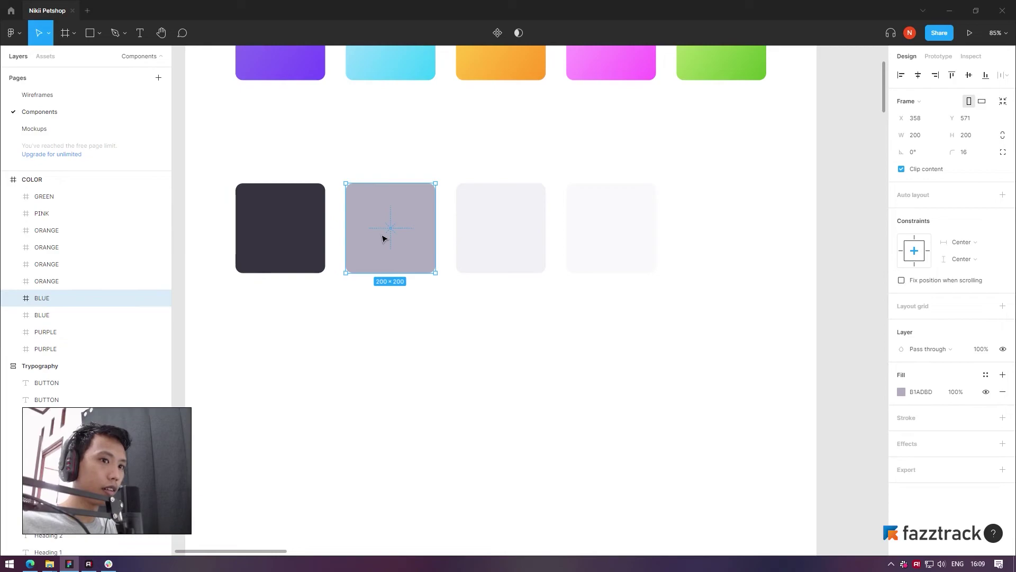
pyautogui.click(985, 375)
pyautogui.click(999, 363)
pyautogui.write('Solid/Gray')
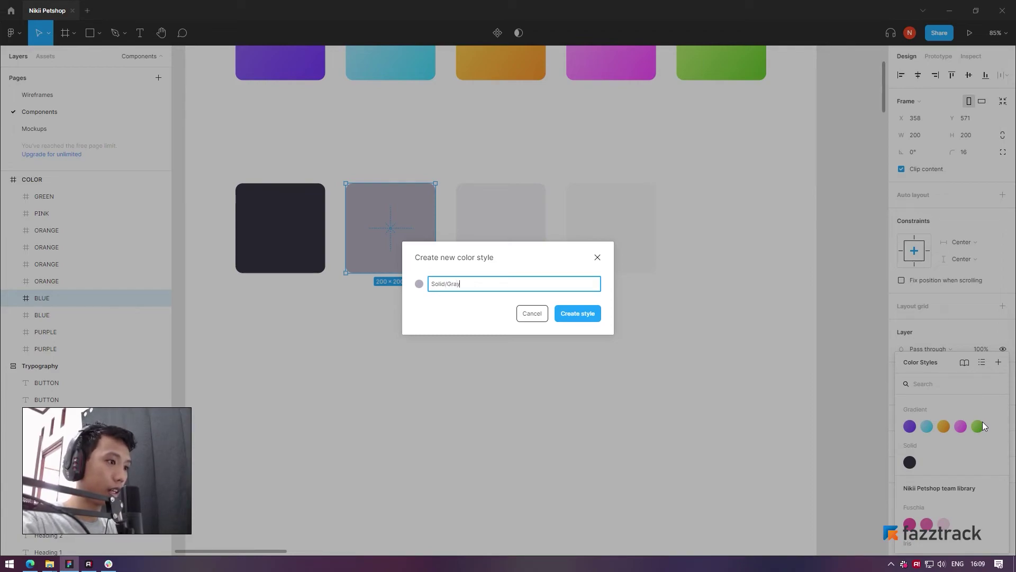
pyautogui.press('Return')
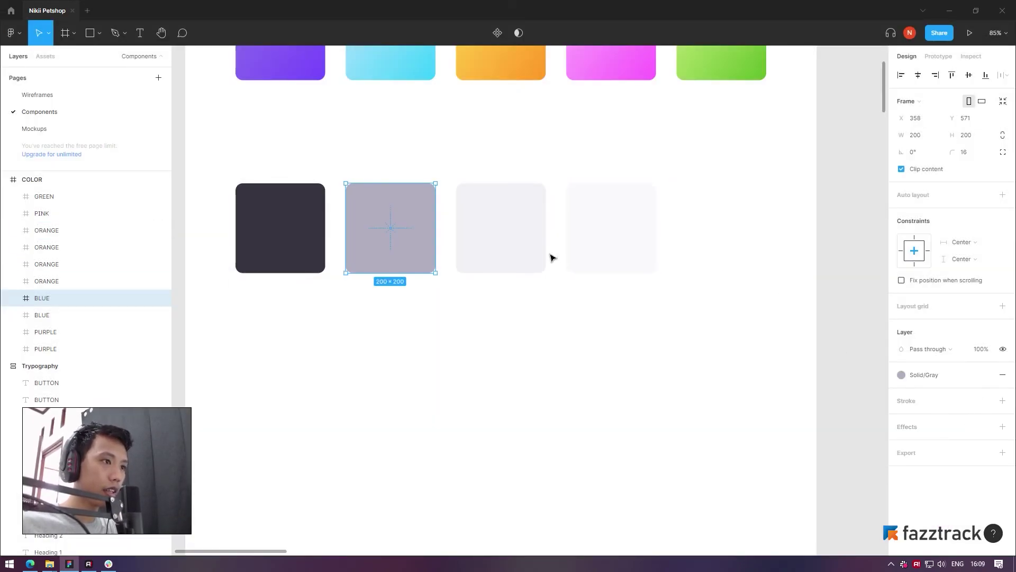
# Save the third and fourth swatches as Solid/Light + Darker and Solid/Light styles
pyautogui.click(525, 249)
pyautogui.click(985, 374)
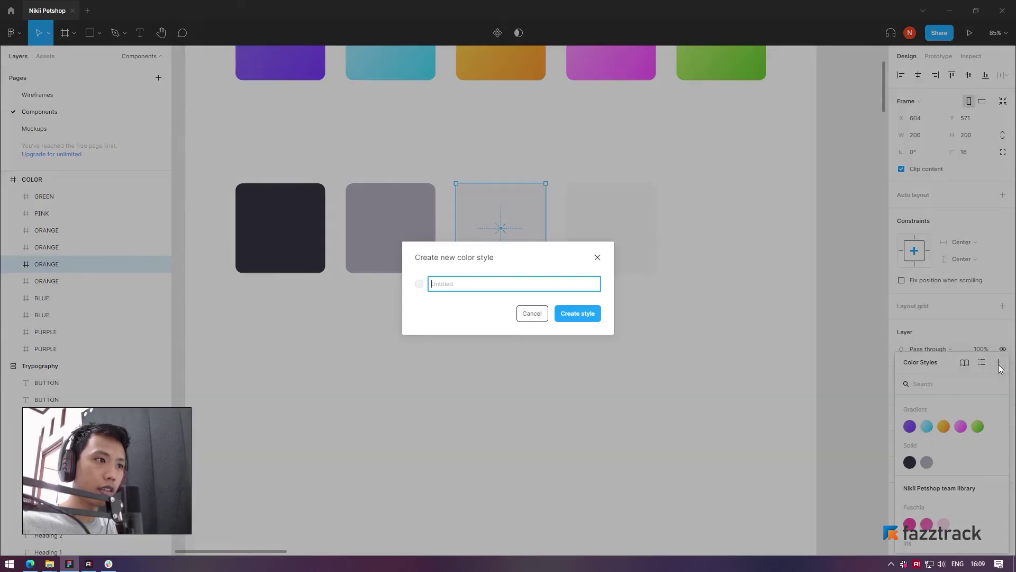
pyautogui.write('Solid/Light + Darker')
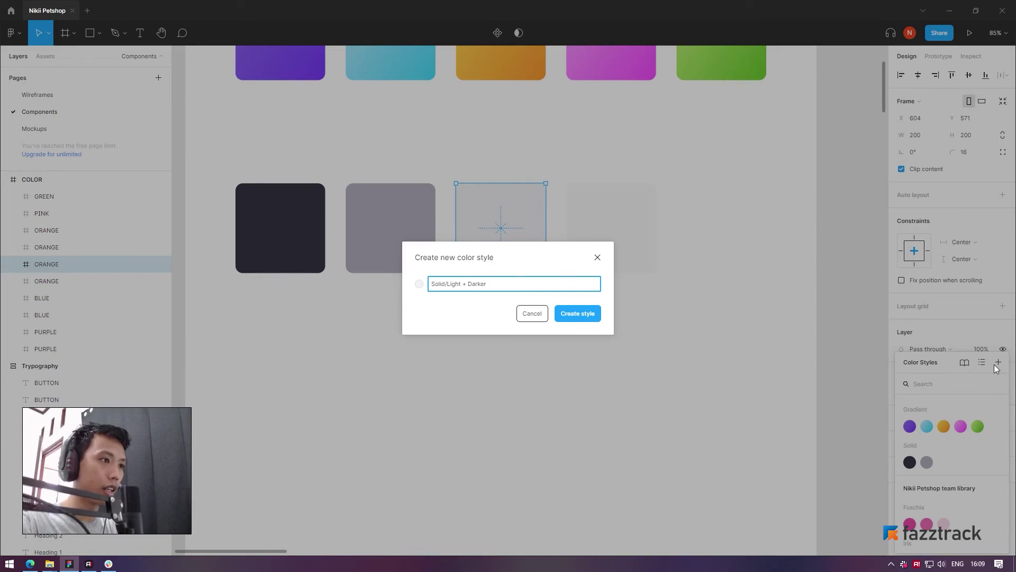
pyautogui.press('Return')
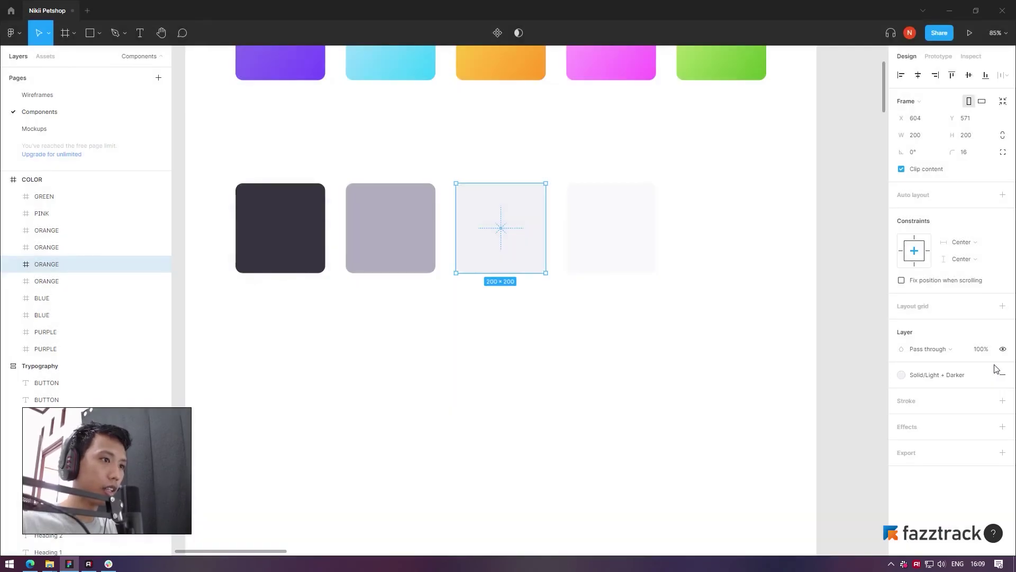
pyautogui.click(635, 229)
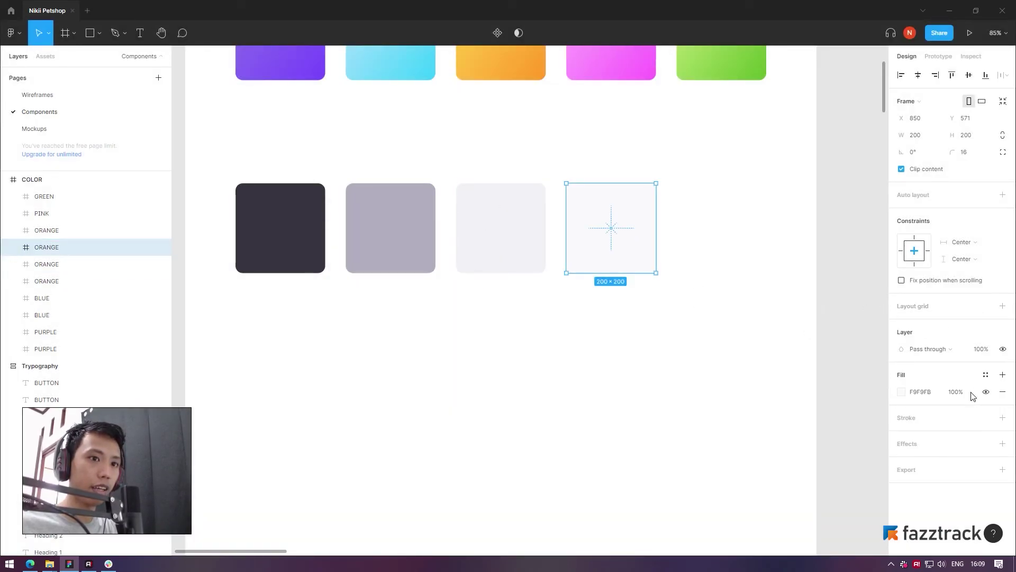
pyautogui.click(985, 374)
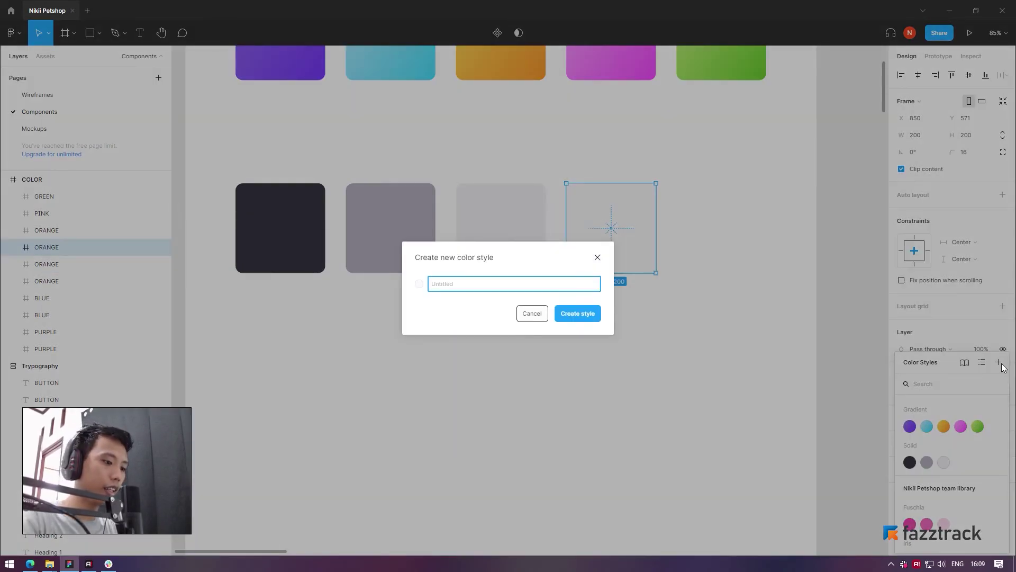
pyautogui.write('Solid')
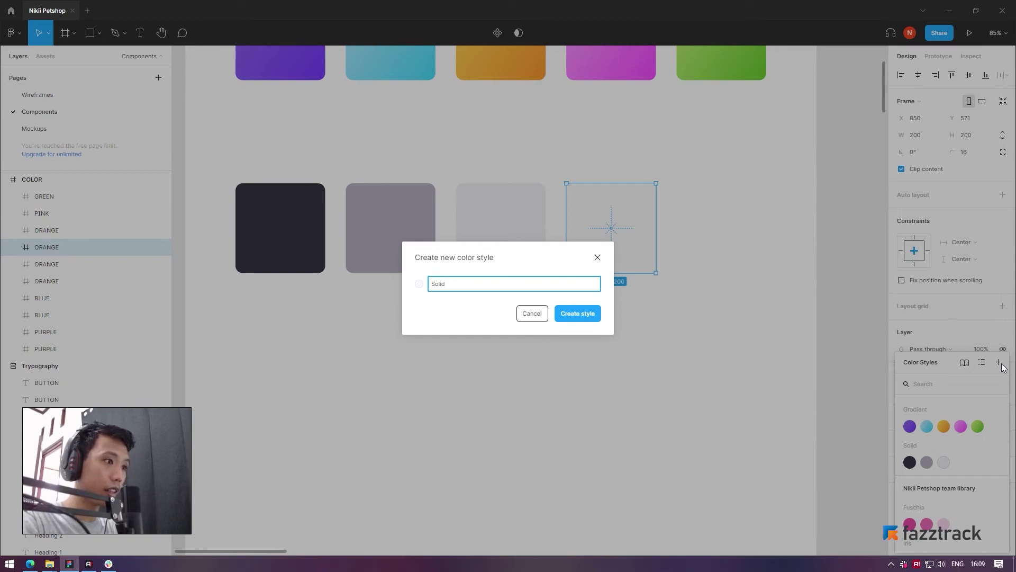
pyautogui.write('/Light')
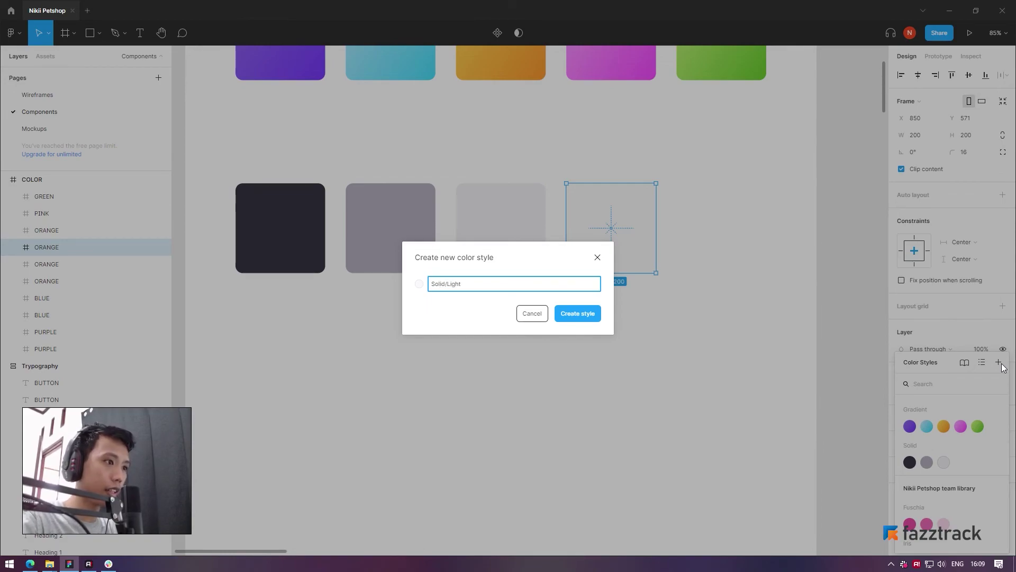
pyautogui.press('Return')
# Duplicate the palest swatch to the right and save its fill as Solid/White
pyautogui.hotkey('ctrl', 'd')
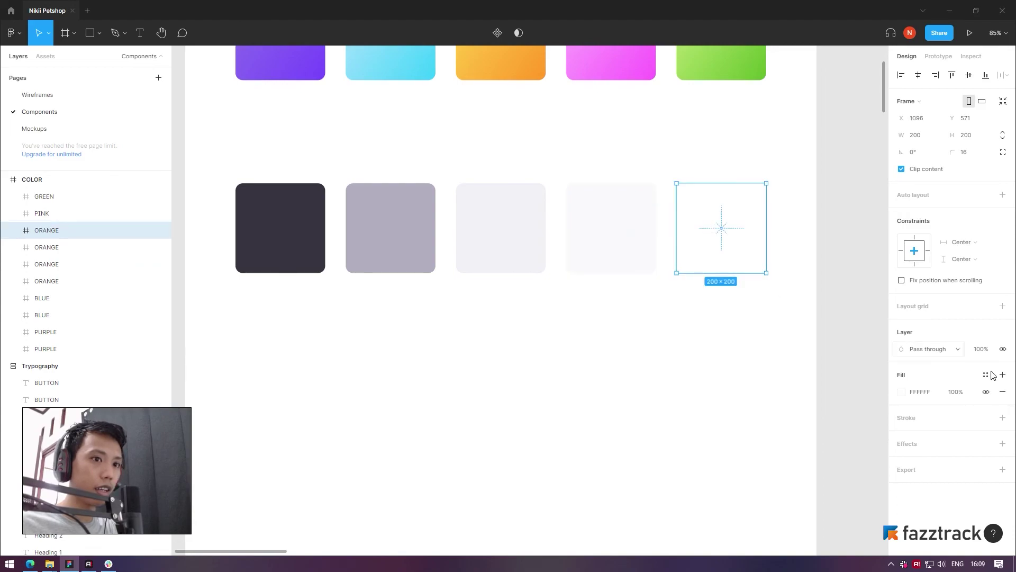
pyautogui.click(986, 374)
pyautogui.click(999, 362)
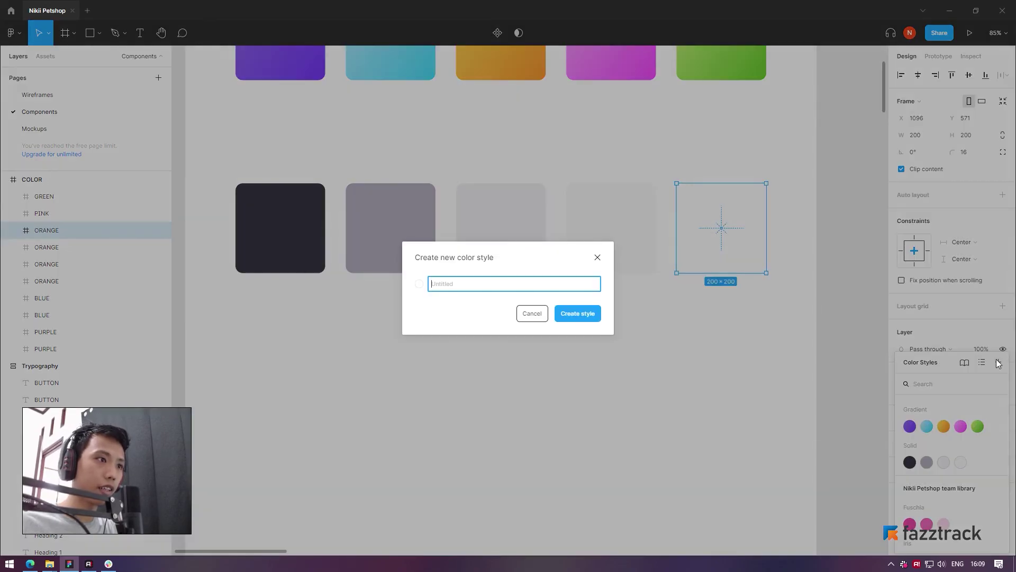
pyautogui.write('Solid')
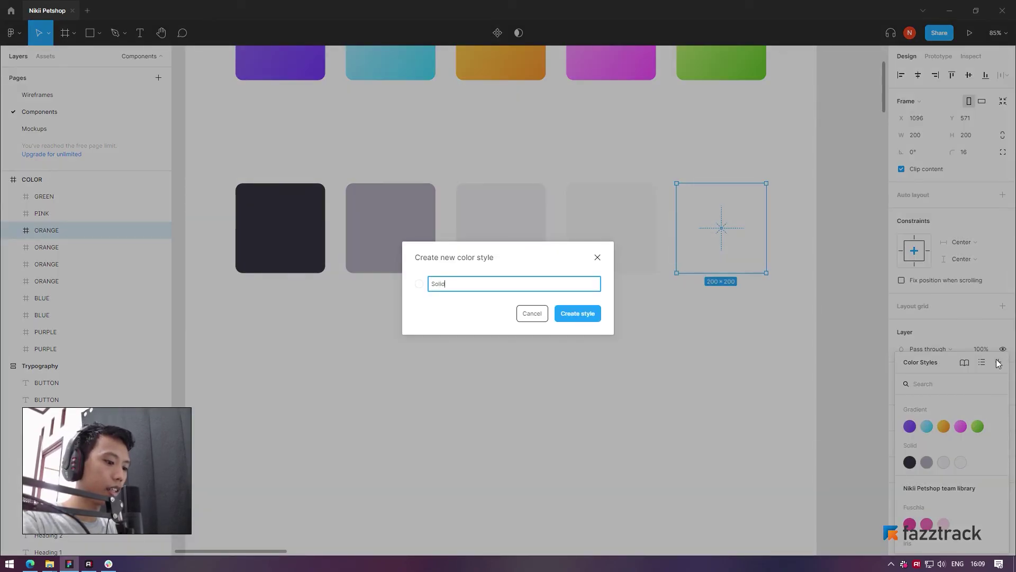
pyautogui.write('/White')
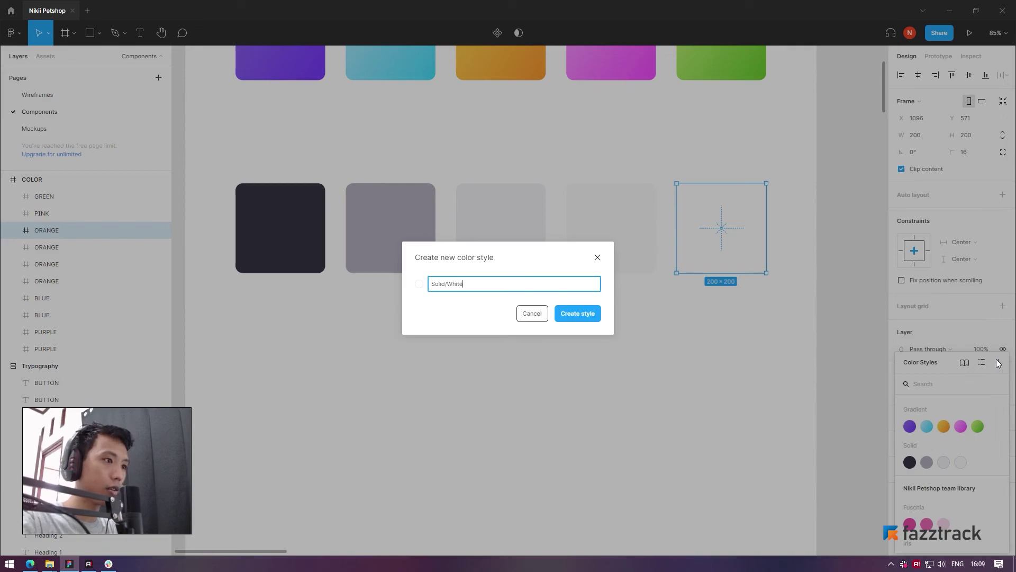
pyautogui.press('Return')
# Select and inspect the nearly invisible white swatch at the row's end
pyautogui.click(419, 314)
pyautogui.scroll(-5, 339, 408)
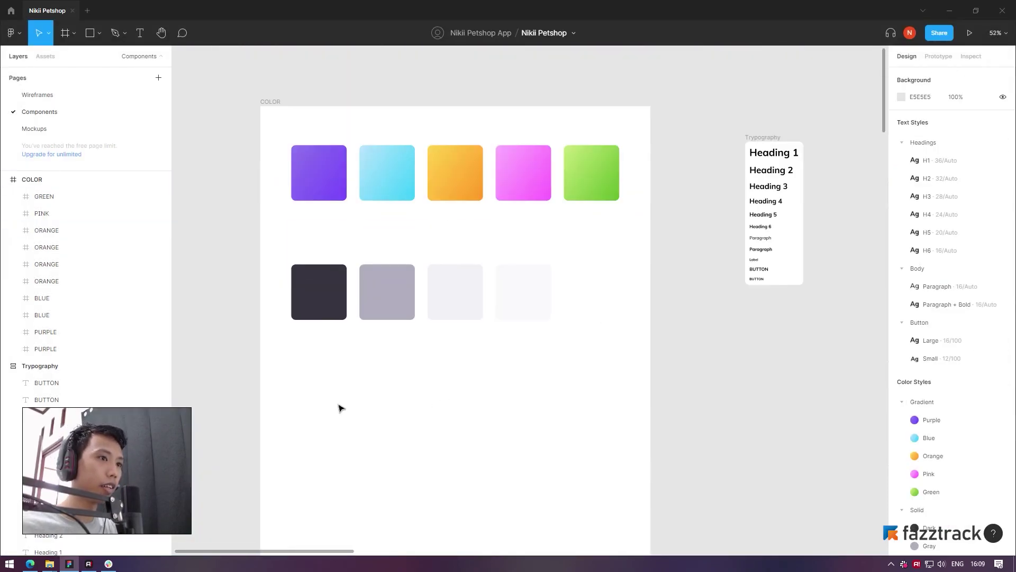
pyautogui.click(589, 315)
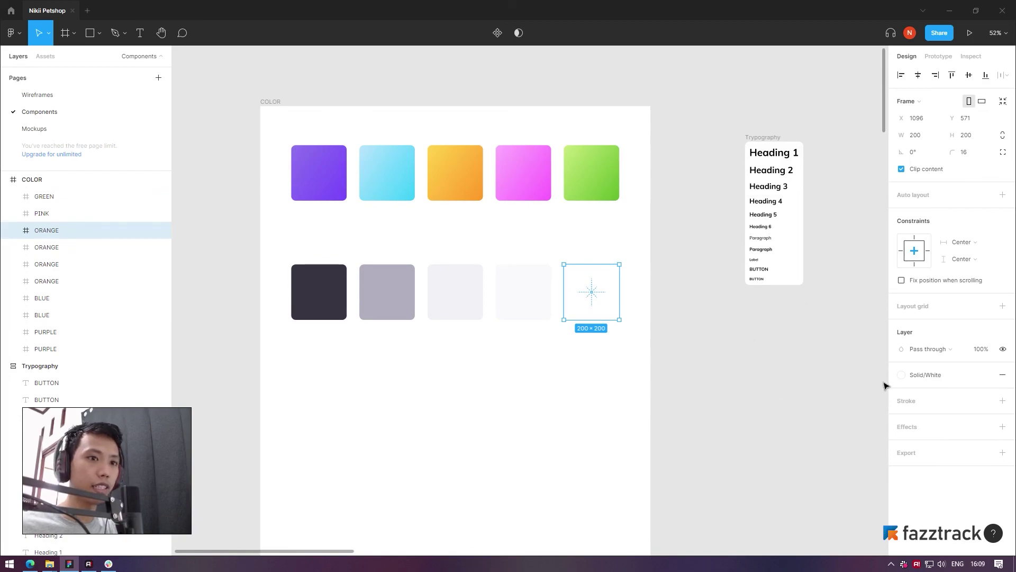
pyautogui.click(593, 415)
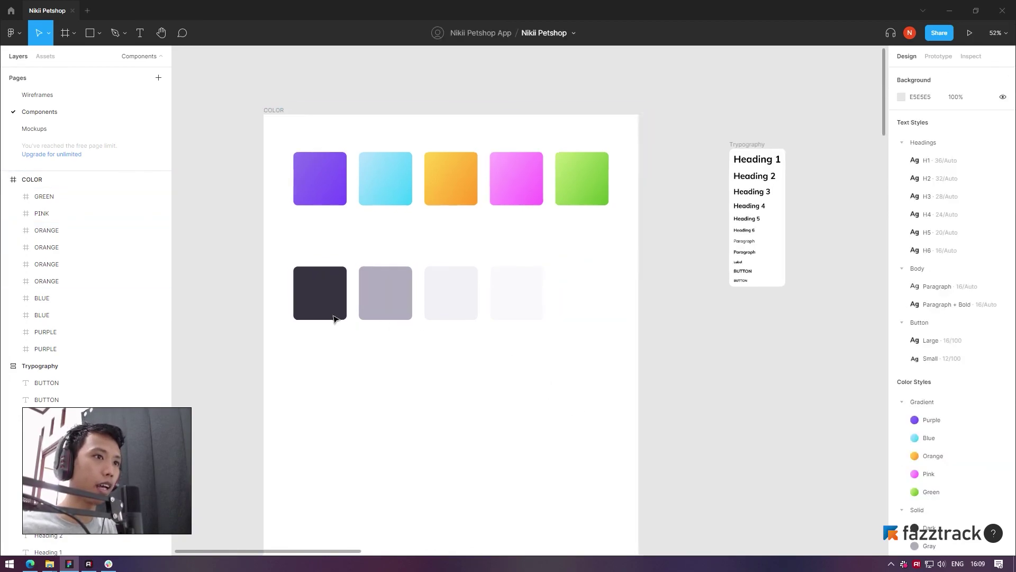
pyautogui.scroll(-3, 334, 318)
# Move the Typography frame beside COLOR and raise COLOR's bottom edge to fit both rows
pyautogui.moveTo(636, 185)
pyautogui.mouseDown()
pyautogui.moveTo(584, 152)
pyautogui.moveTo(593, 166)
pyautogui.mouseUp()
pyautogui.click(292, 162)
pyautogui.moveTo(390, 494); pyautogui.dragTo(376, 363)
pyautogui.press('Escape')
pyautogui.scroll(1, 497, 270)
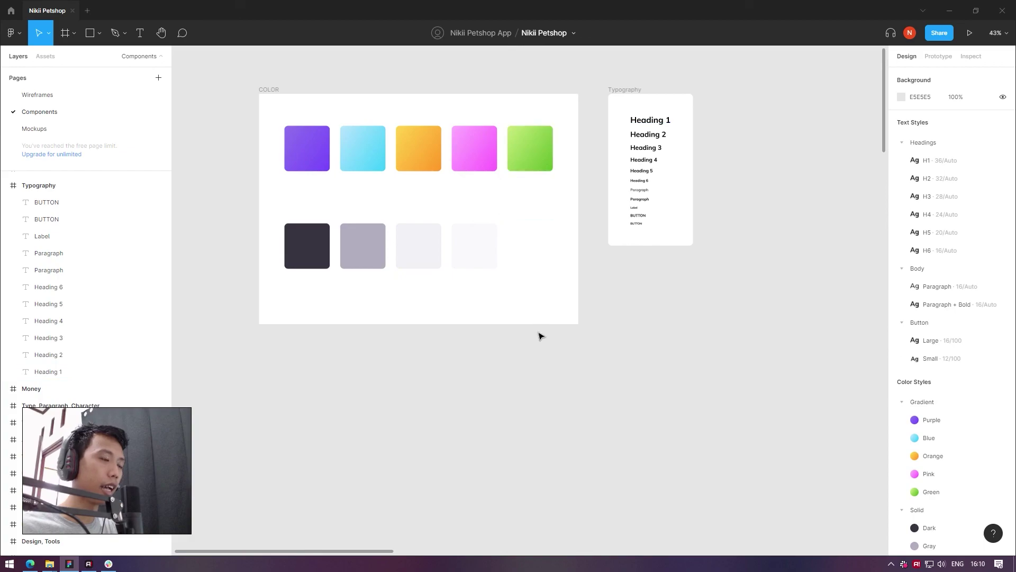
pyautogui.scroll(1, 540, 336)
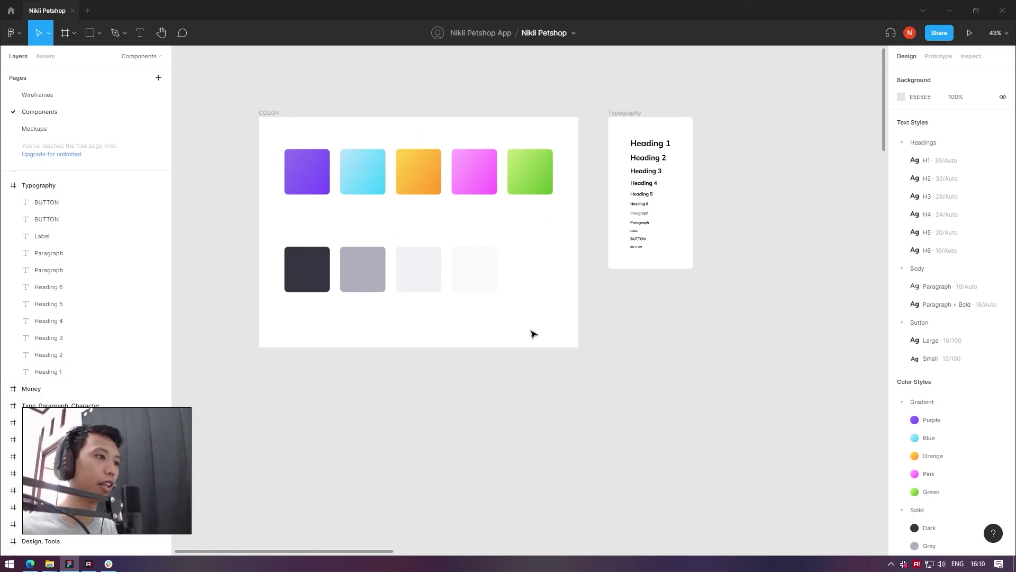